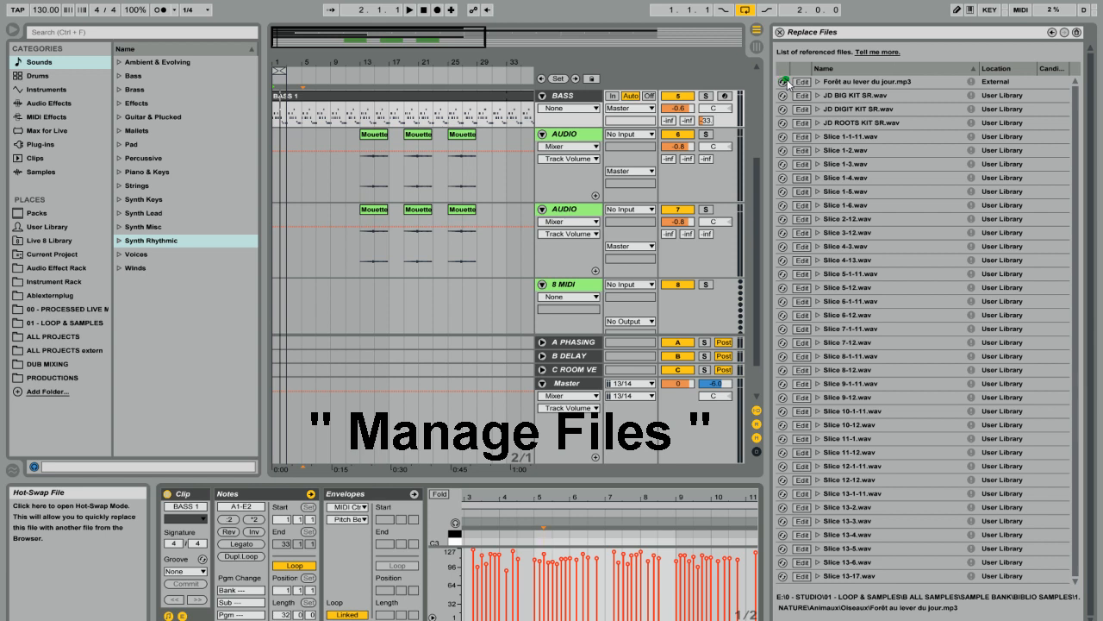
Step: Raise the gain of the three Mouette clips on the first AUDIO track to 13.1 dB and delete the clips on the second AUDIO track
{"action": "left_click_drag", "start_coordinate": [364, 138], "coordinate": [467, 144]}
{"action": "left_click_drag", "start_coordinate": [271, 587], "coordinate": [273, 567]}
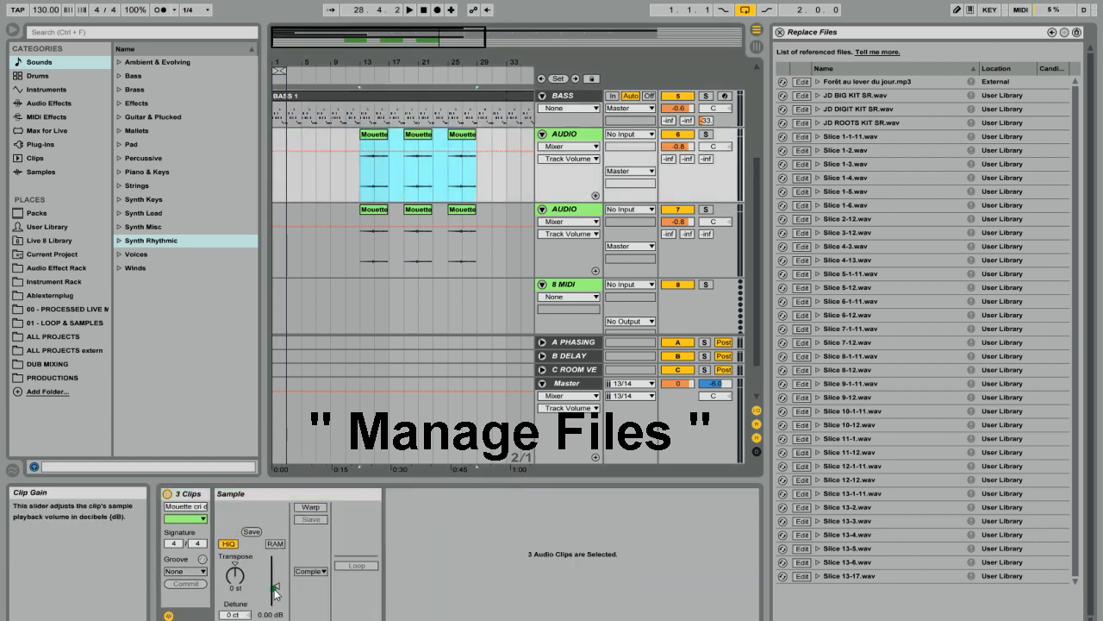
{"action": "key", "text": "space"}
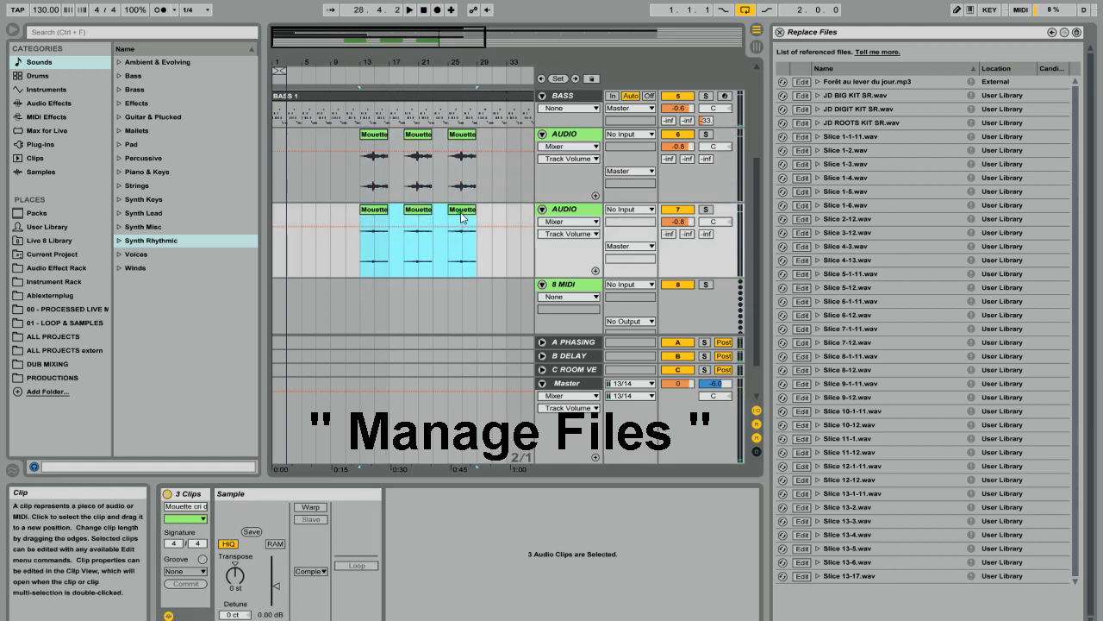
{"action": "key", "text": "Delete"}
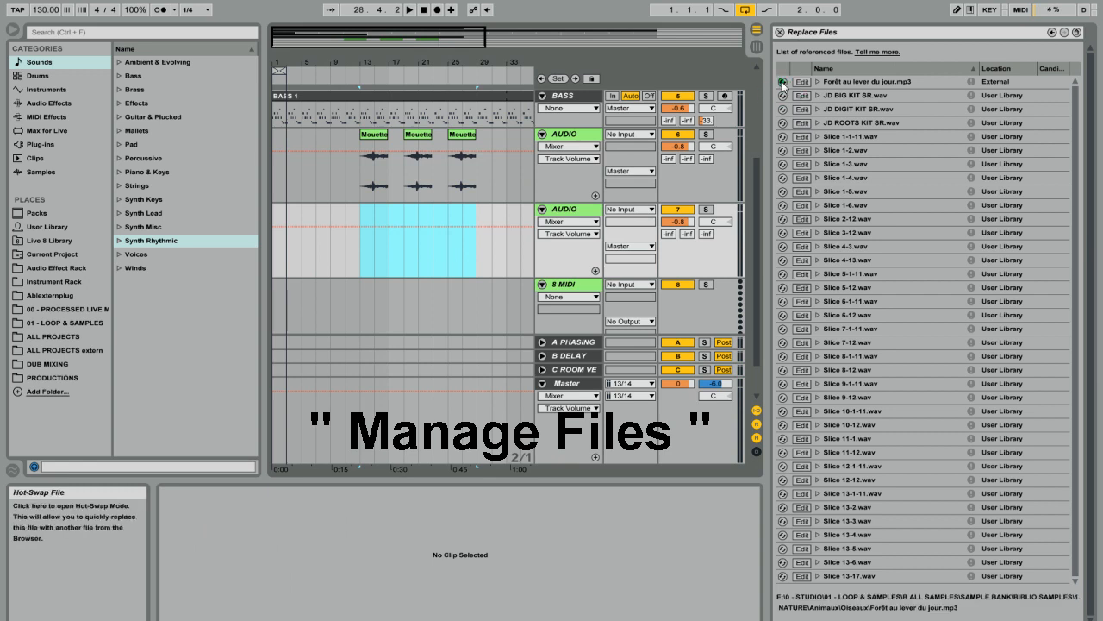
Step: Hot-swap Forêt au lever du jour.mp3 with Canard.mp3 and lower the three clips' gain to -6.85 dB
{"action": "left_click", "coordinate": [783, 82]}
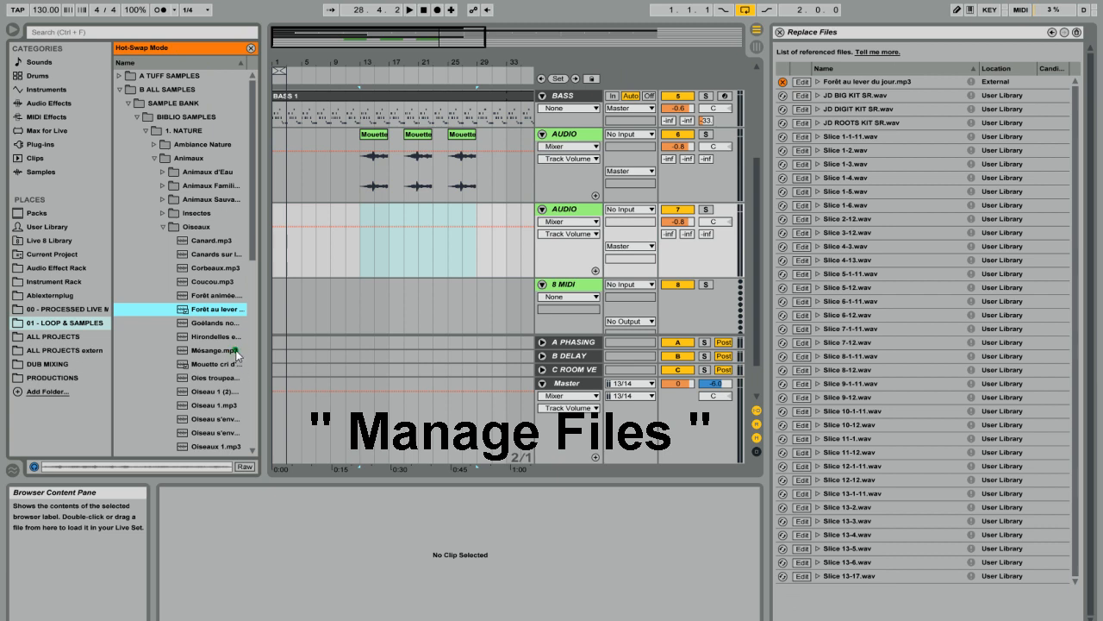
{"action": "double_click", "coordinate": [219, 244]}
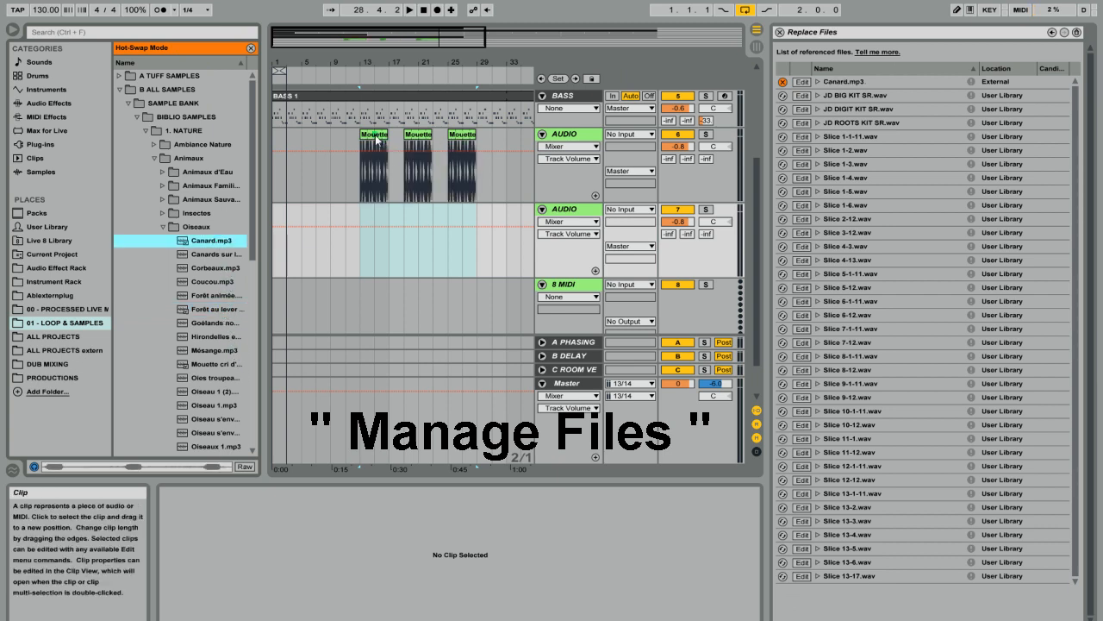
{"action": "left_click_drag", "start_coordinate": [276, 570], "coordinate": [280, 593]}
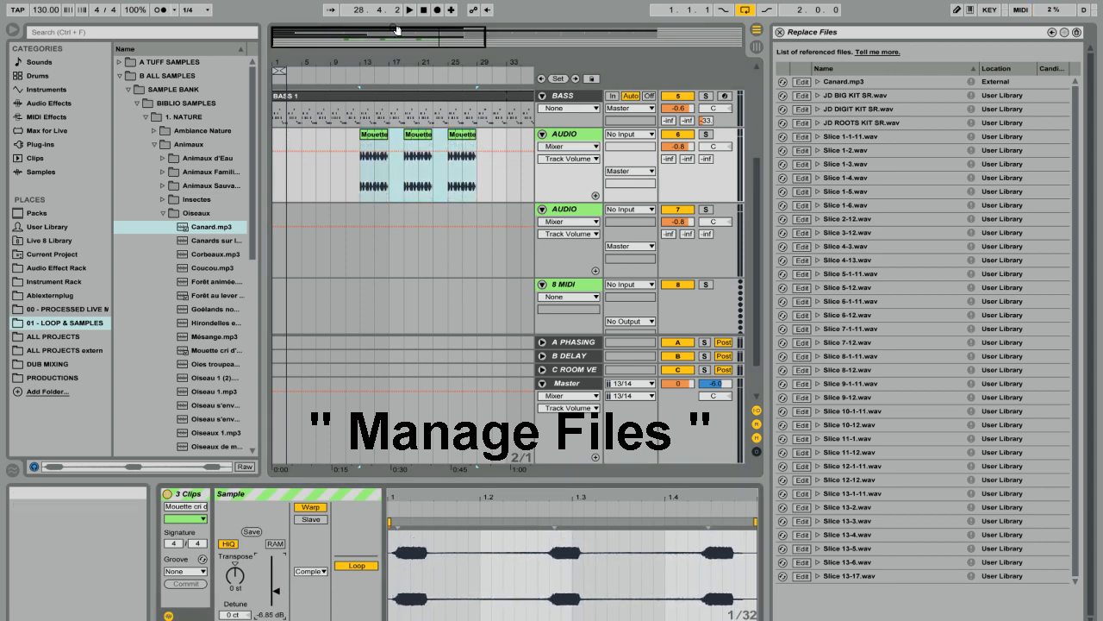
Step: Play the swapped clips from bar 13, stop playback, and undo the gain change and the file replacement
{"action": "left_click", "coordinate": [361, 169]}
{"action": "key", "text": "space"}
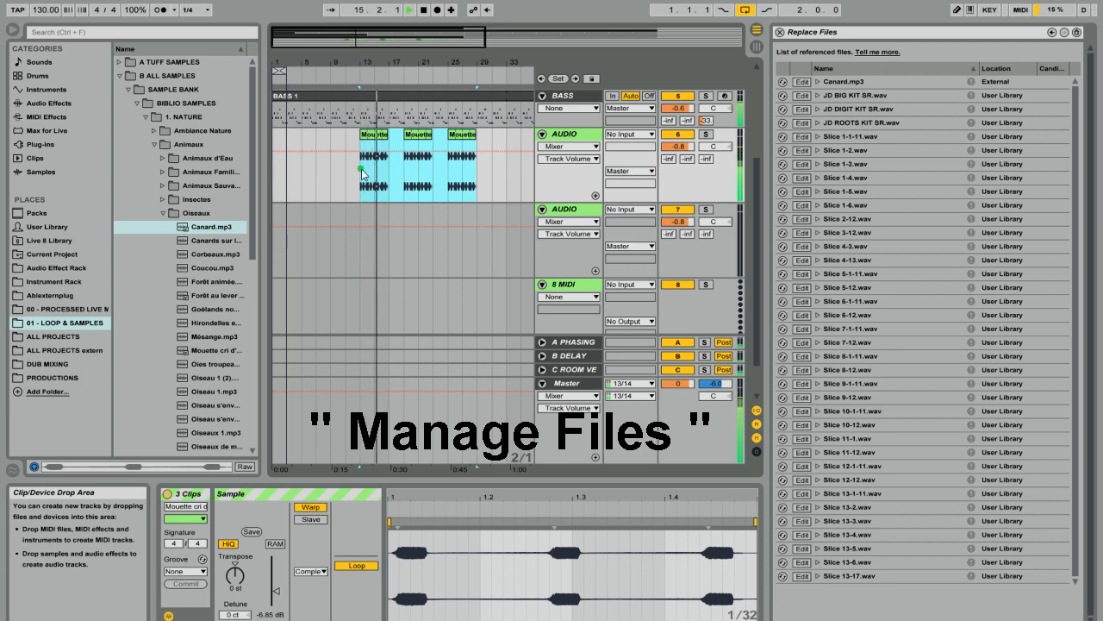
{"action": "key", "text": "space"}
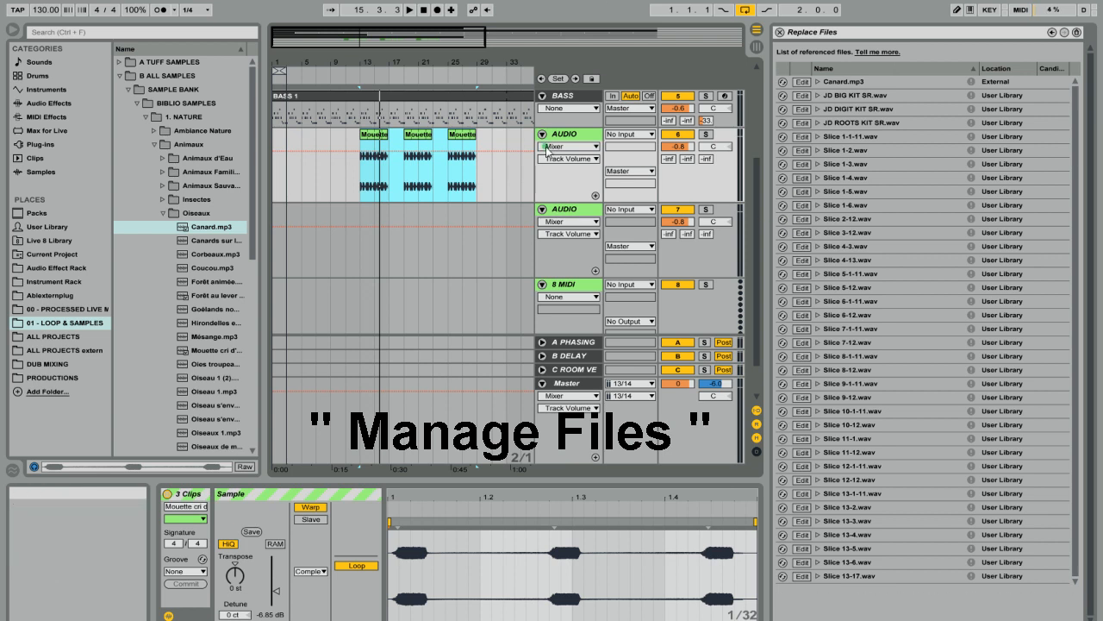
{"action": "key", "text": "ctrl+z"}
{"action": "key", "text": "ctrl+z"}
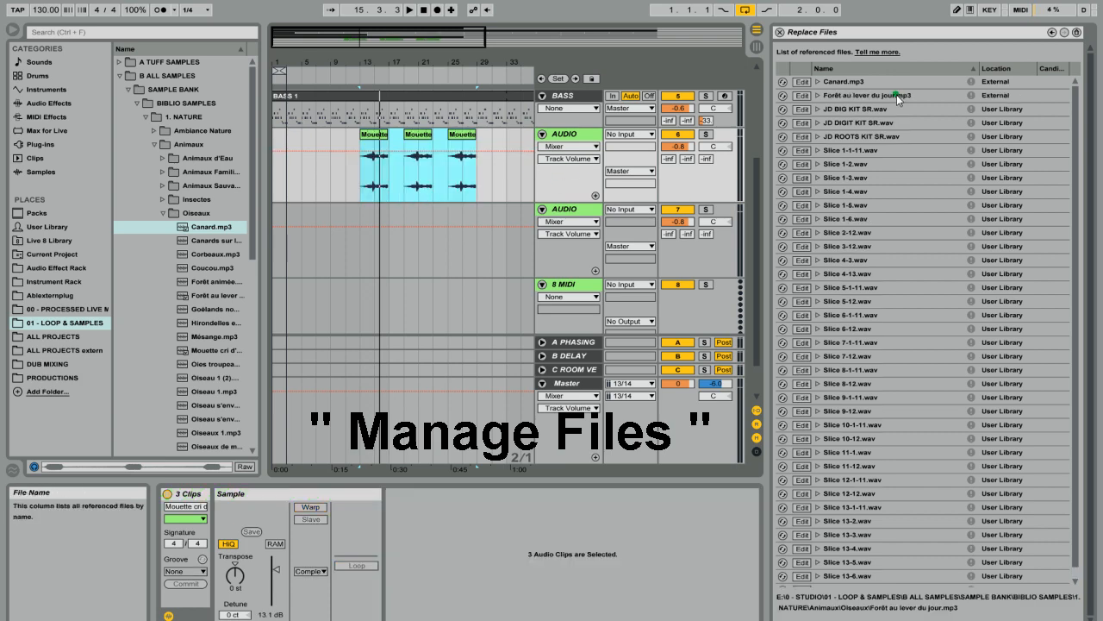
Step: Open Forêt au lever du jour.mp3 in the external audio editor, select about 3 seconds of the waveform from 00:00:15, and close the file
{"action": "left_click", "coordinate": [804, 95]}
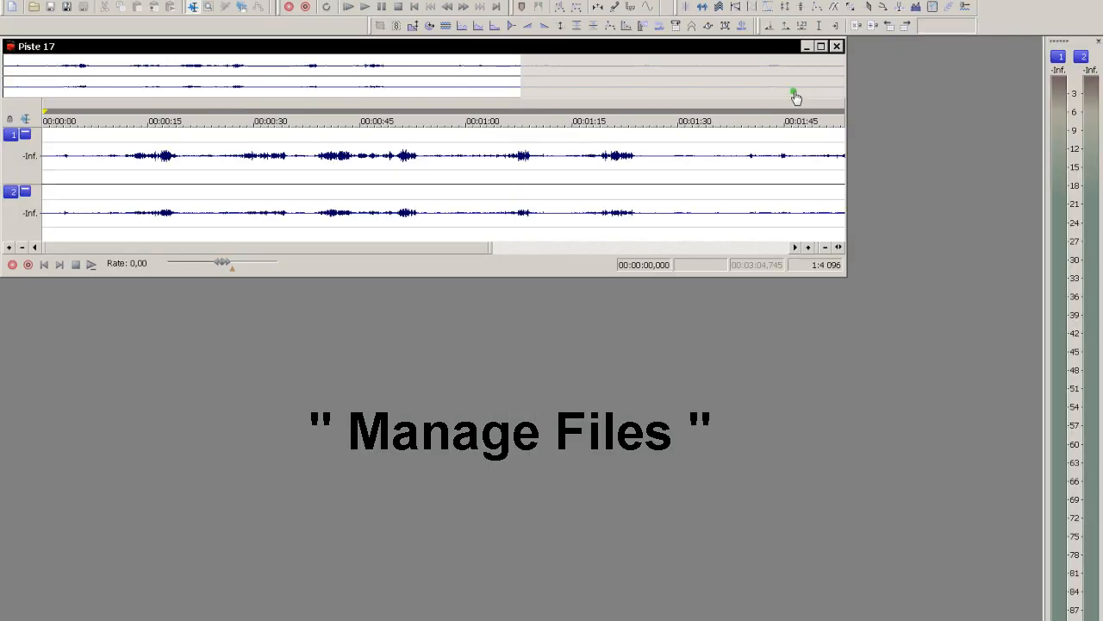
{"action": "left_click_drag", "start_coordinate": [148, 188], "coordinate": [172, 184]}
{"action": "scroll", "coordinate": [180, 176], "scroll_direction": "up", "scroll_amount": 12}
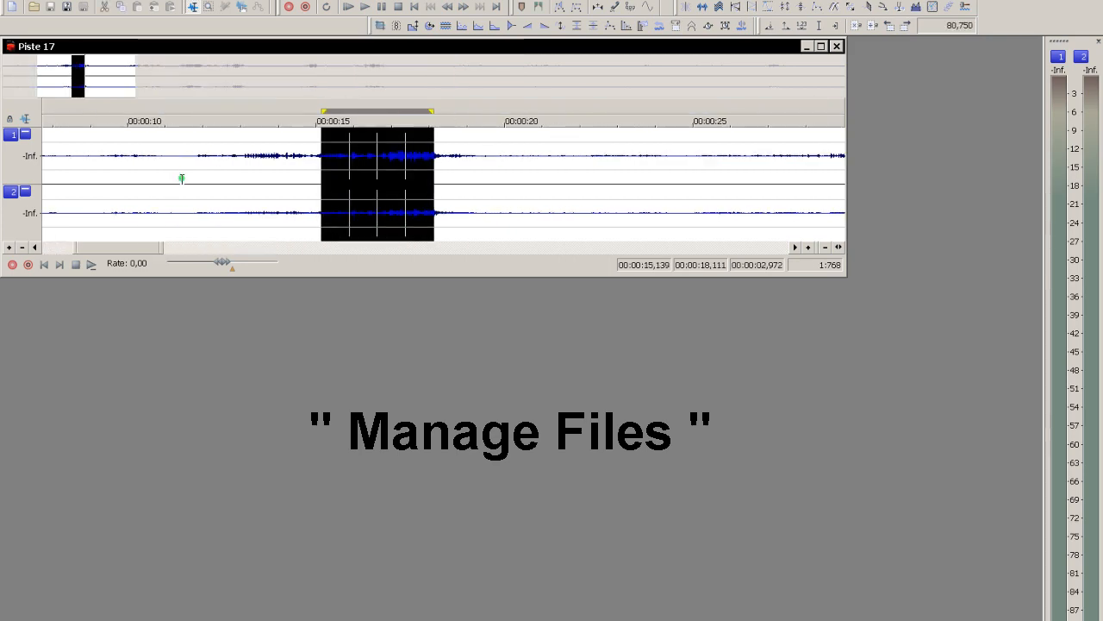
{"action": "scroll", "coordinate": [186, 177], "scroll_direction": "down", "scroll_amount": 12}
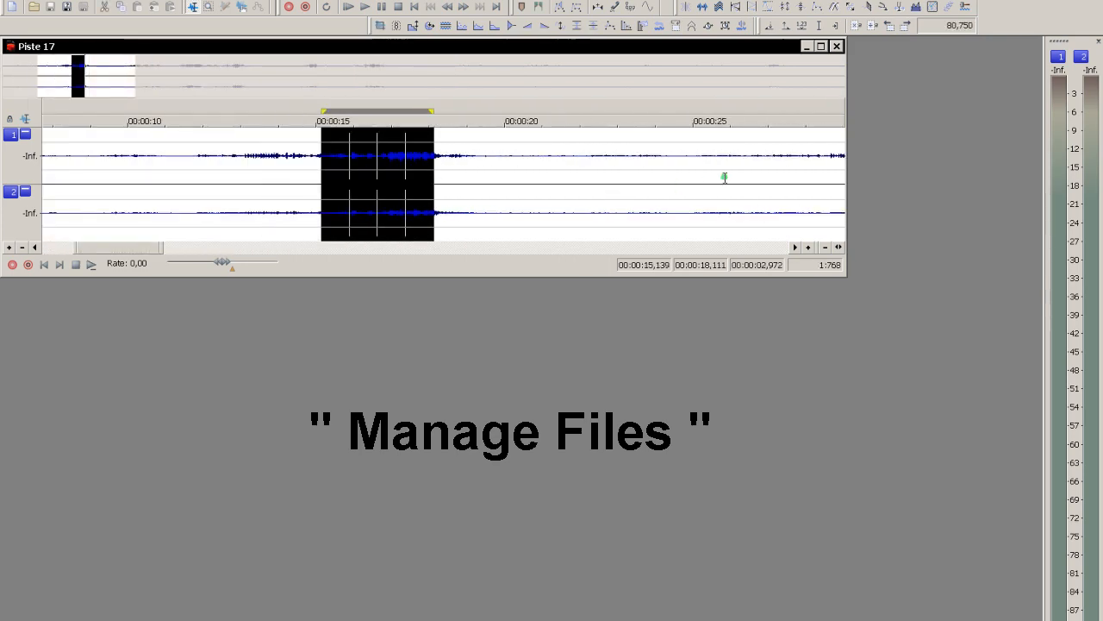
{"action": "left_click", "coordinate": [836, 47]}
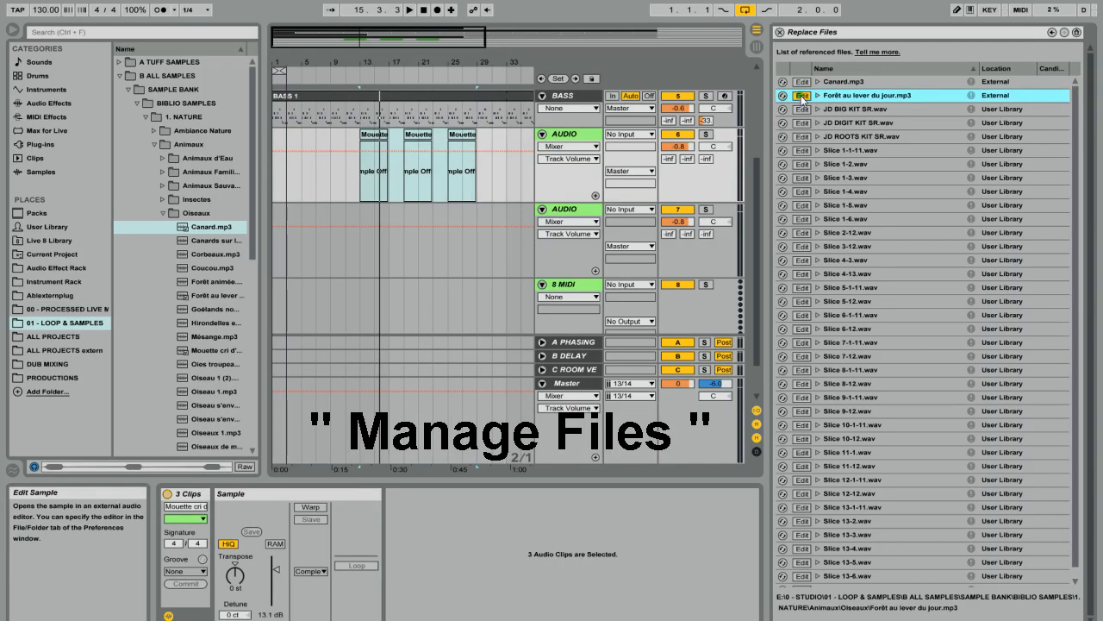
Step: Switch the file manager from replacing files to managing the project and list its unused freeze samples in the browser
{"action": "left_click", "coordinate": [780, 33]}
{"action": "left_click", "coordinate": [17, 1]}
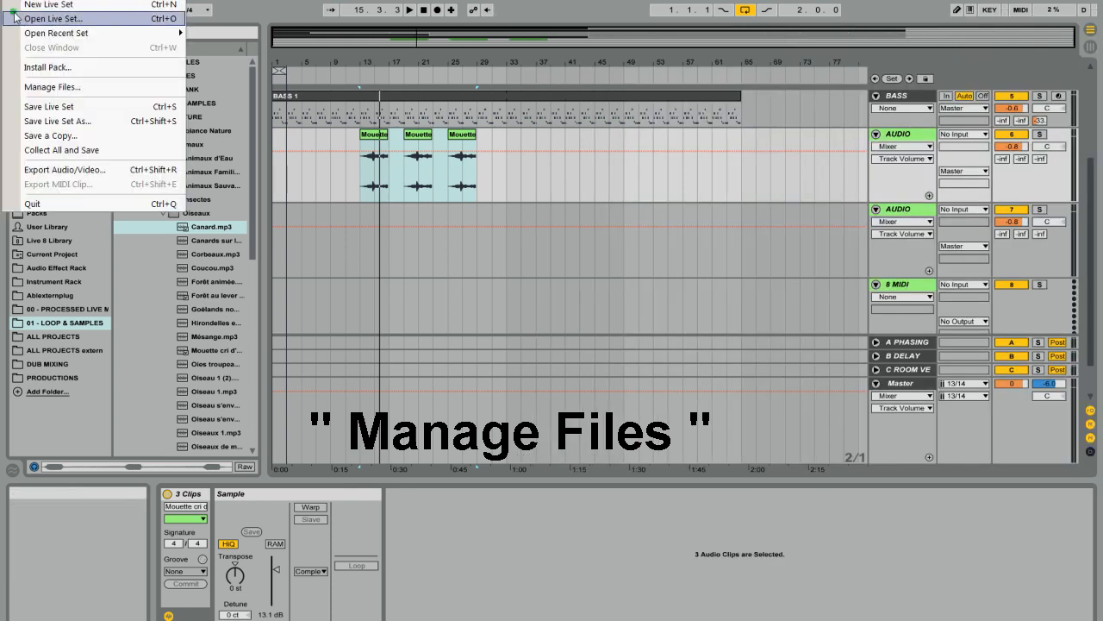
{"action": "left_click", "coordinate": [59, 91]}
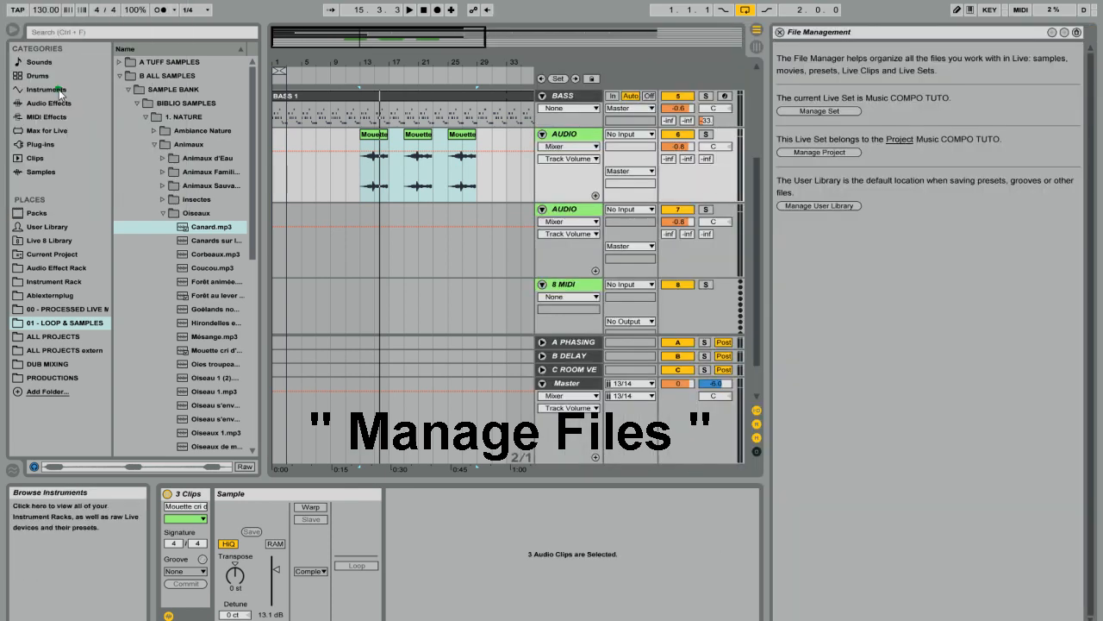
{"action": "left_click", "coordinate": [845, 153]}
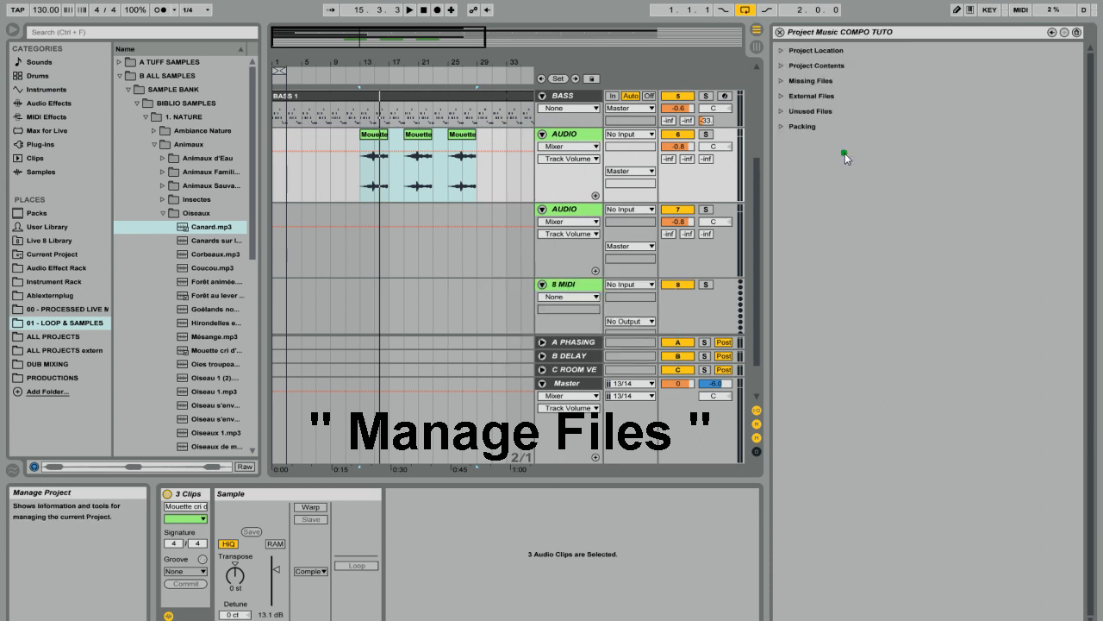
{"action": "left_click", "coordinate": [781, 111]}
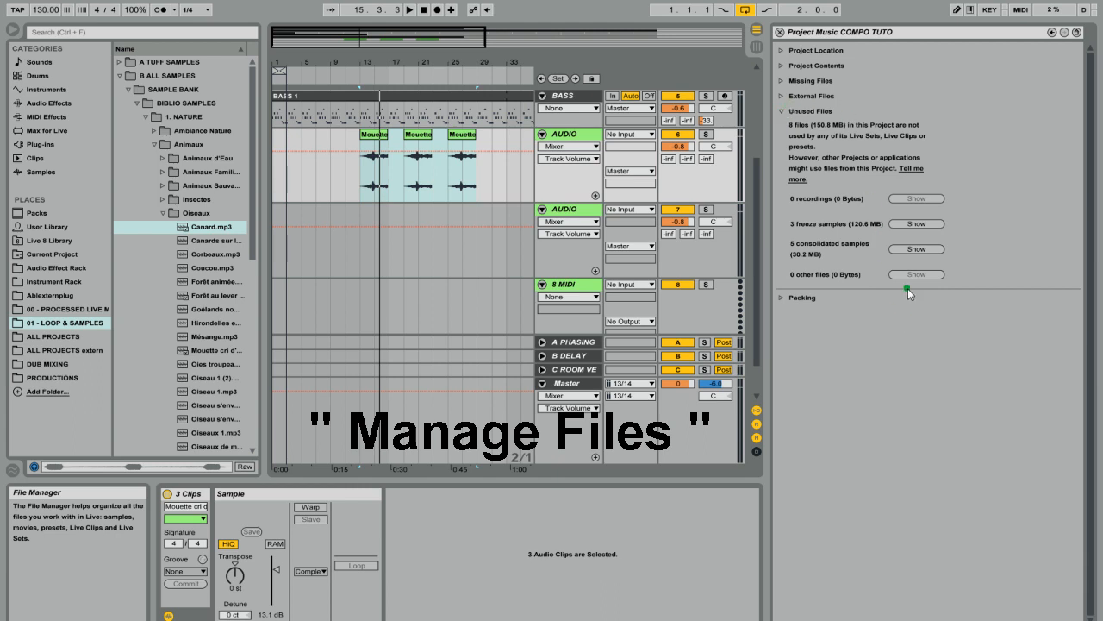
{"action": "left_click", "coordinate": [917, 225]}
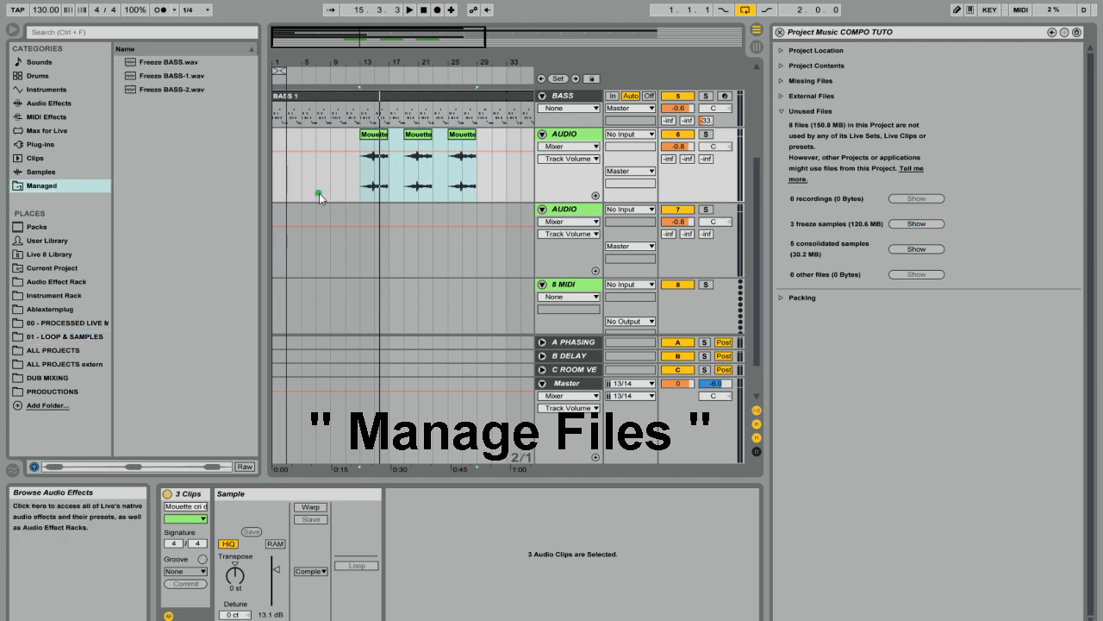
Step: Delete the three unused Freeze BASS samples from the project and close the file manager
{"action": "left_click_drag", "start_coordinate": [160, 127], "coordinate": [180, 67]}
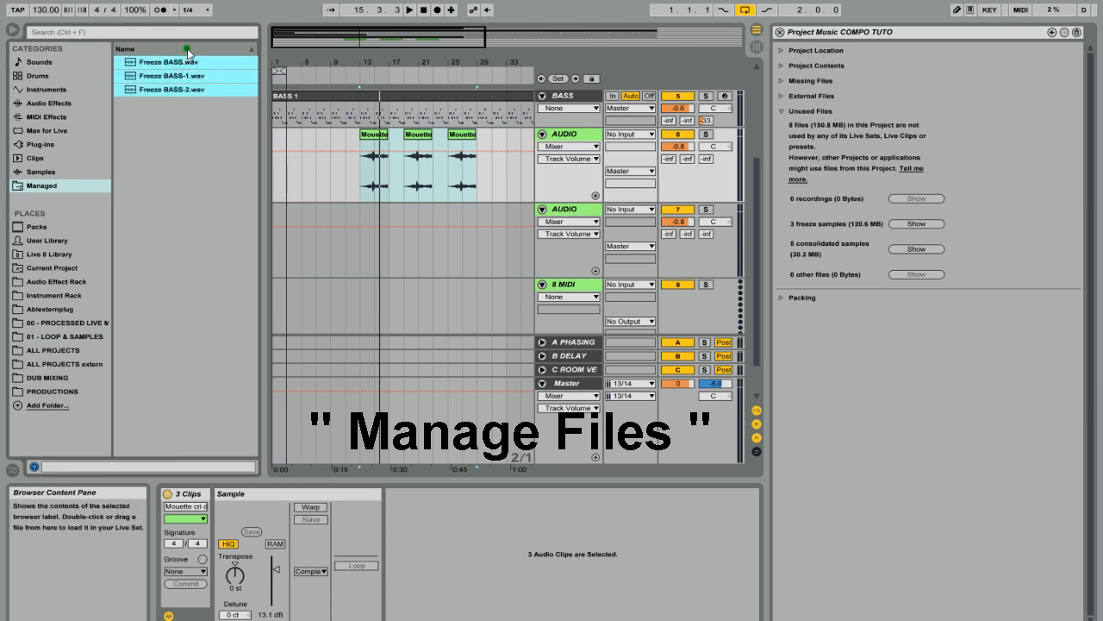
{"action": "key", "text": "Delete"}
{"action": "left_click", "coordinate": [522, 350]}
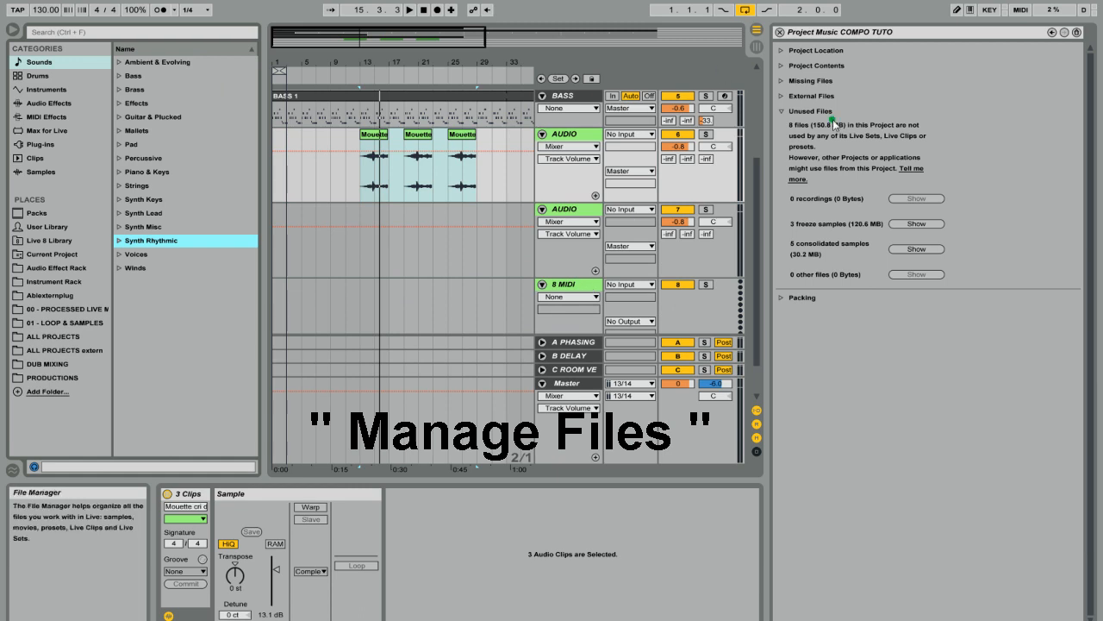
{"action": "left_click", "coordinate": [781, 113]}
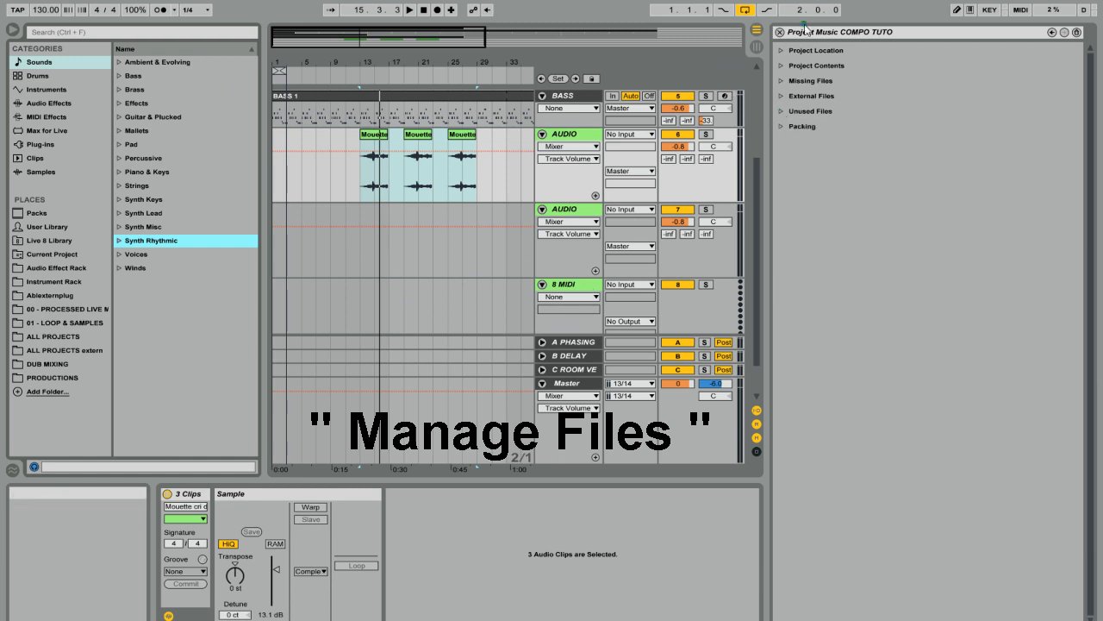
{"action": "left_click", "coordinate": [780, 32]}
Step: Review the Collect All and Save options for copying used media files into the project, and dismiss them without saving
{"action": "left_click", "coordinate": [8, 2]}
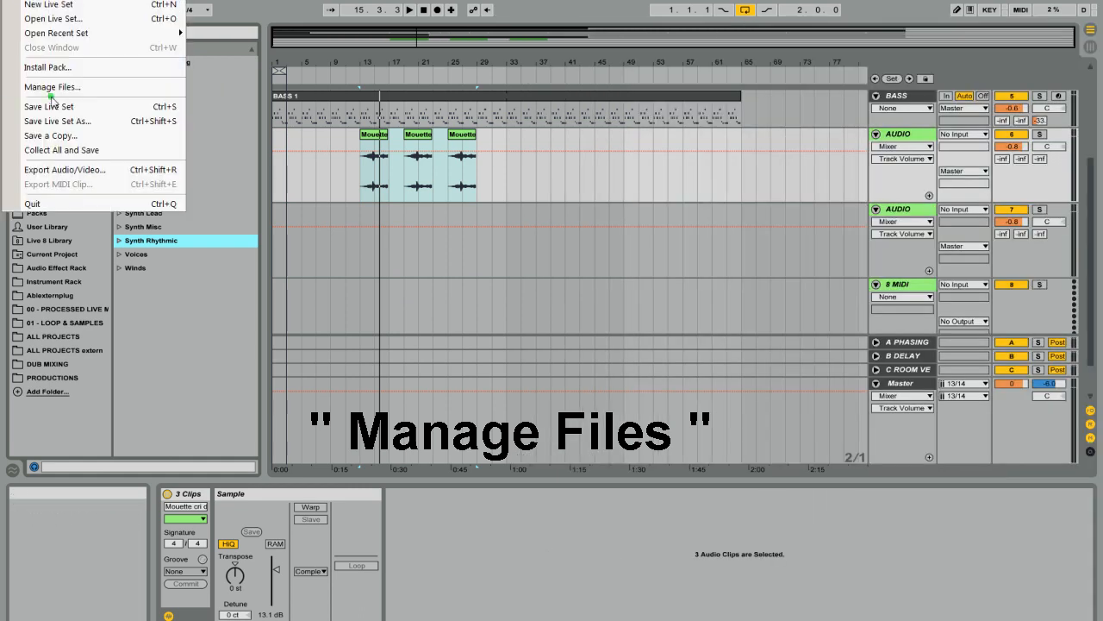
{"action": "left_click", "coordinate": [93, 151]}
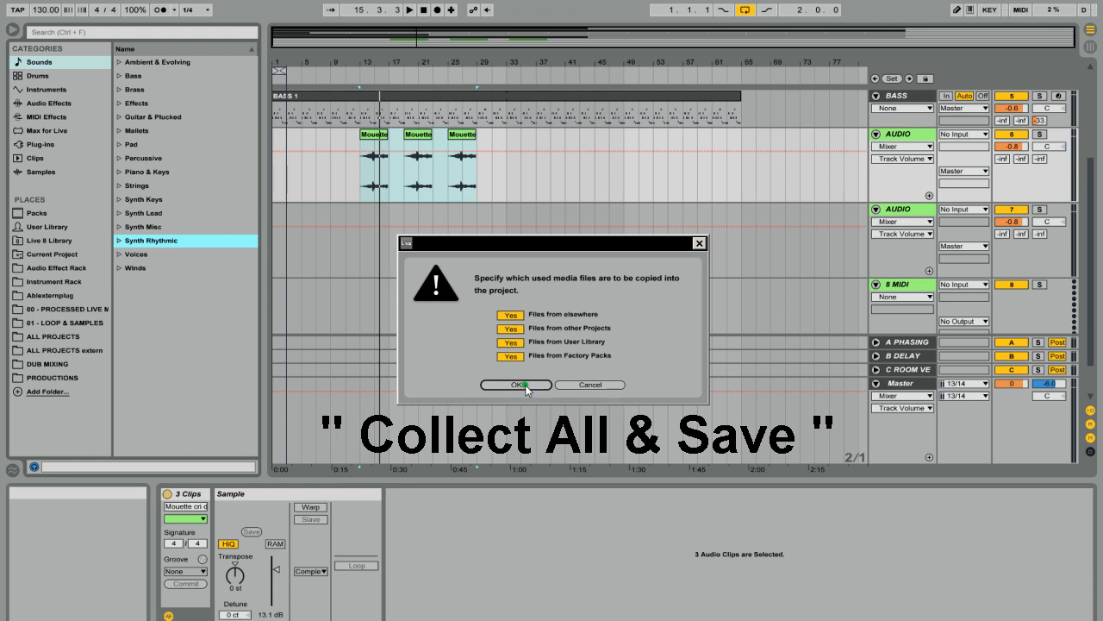
{"action": "left_click", "coordinate": [597, 384]}
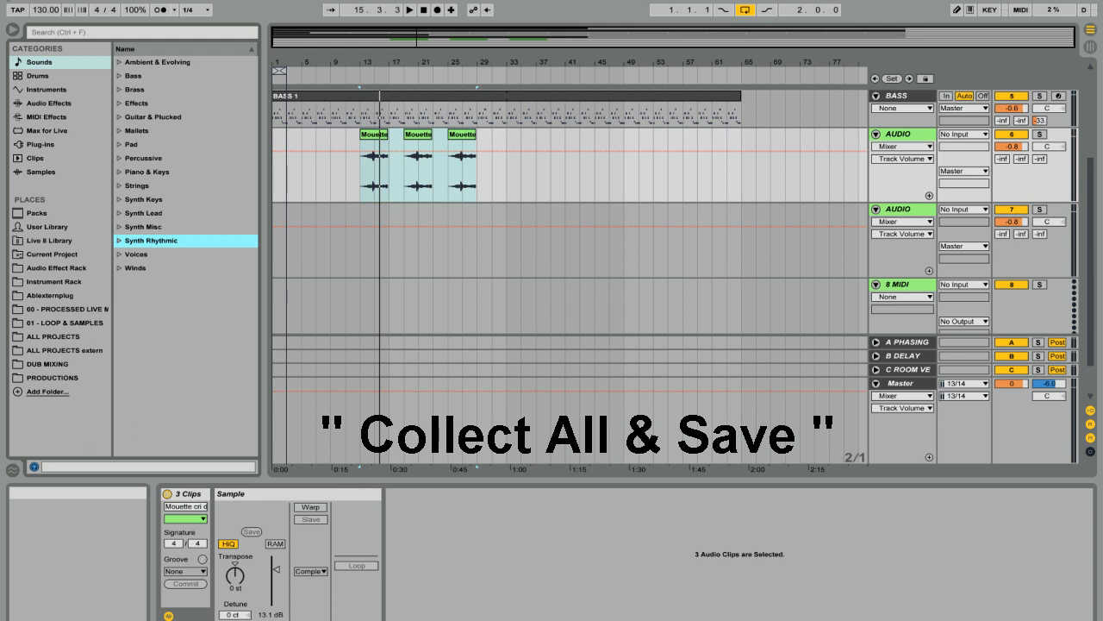
Step: In the audio export settings, try Master, All Individual Tracks and Selected Tracks Only as the rendered track, and leave without exporting
{"action": "left_click", "coordinate": [8, 0]}
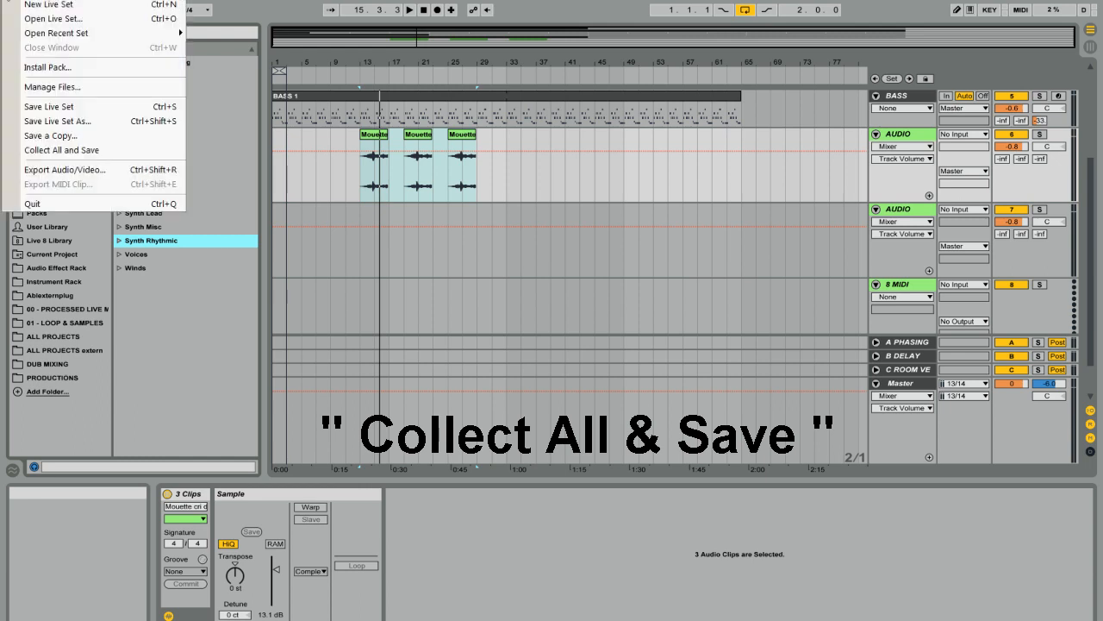
{"action": "left_click", "coordinate": [88, 177]}
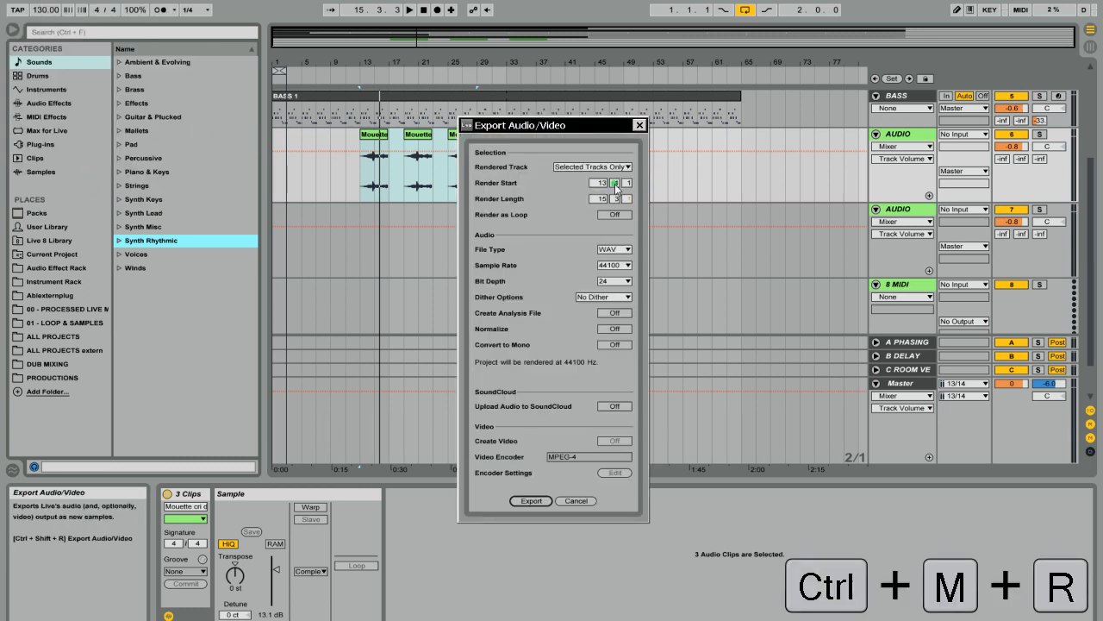
{"action": "left_click", "coordinate": [594, 166]}
{"action": "left_click", "coordinate": [592, 178]}
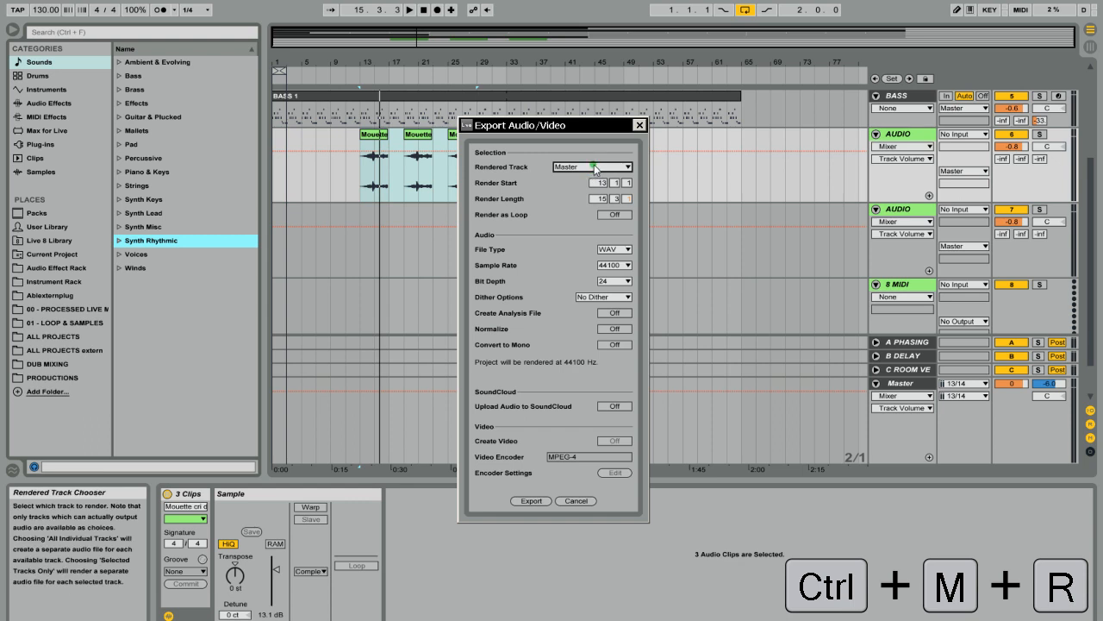
{"action": "left_click", "coordinate": [593, 167]}
{"action": "left_click", "coordinate": [591, 188]}
{"action": "left_click", "coordinate": [584, 169]}
{"action": "left_click", "coordinate": [584, 201]}
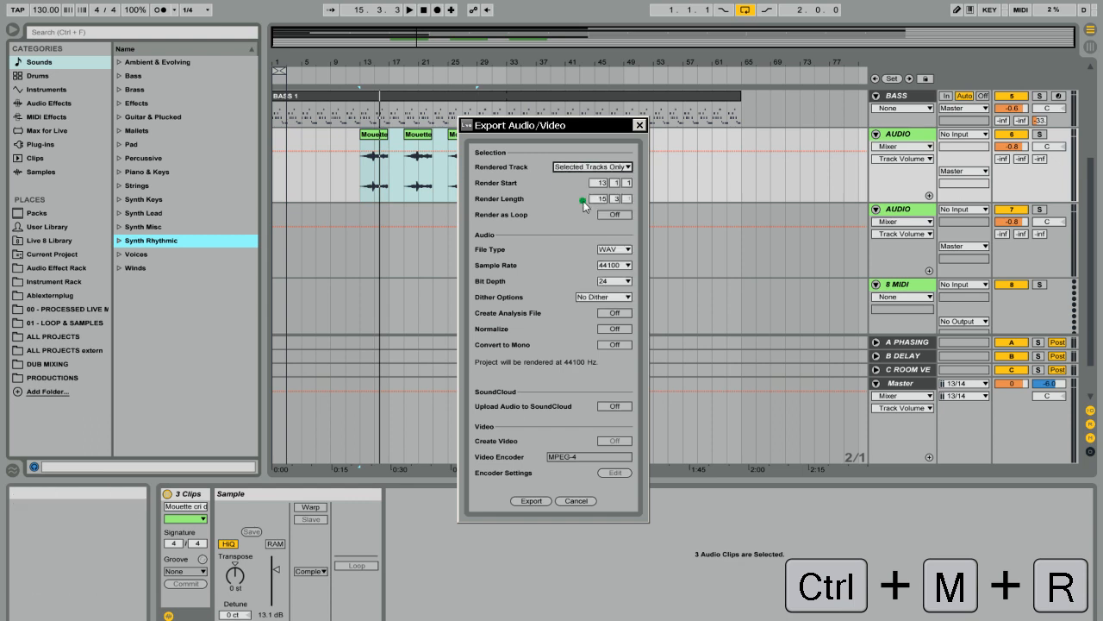
{"action": "left_click", "coordinate": [641, 125]}
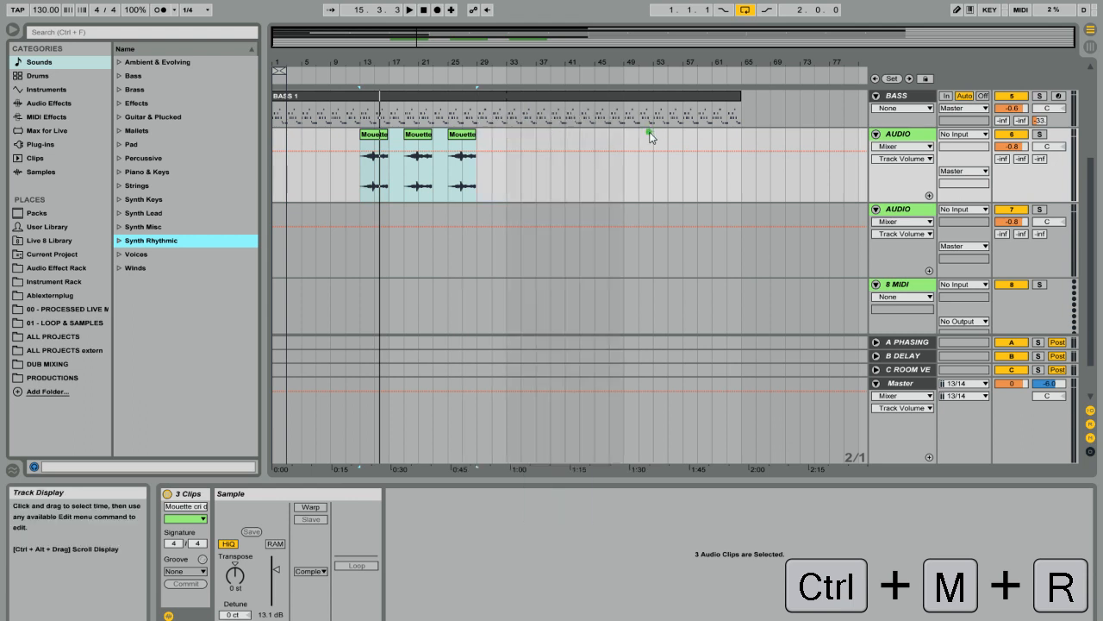
Step: Select the tracks from the first AUDIO track up to 3 MUTED together
{"action": "left_click", "coordinate": [896, 135]}
{"action": "scroll", "coordinate": [910, 106], "scroll_direction": "up", "scroll_amount": 3}
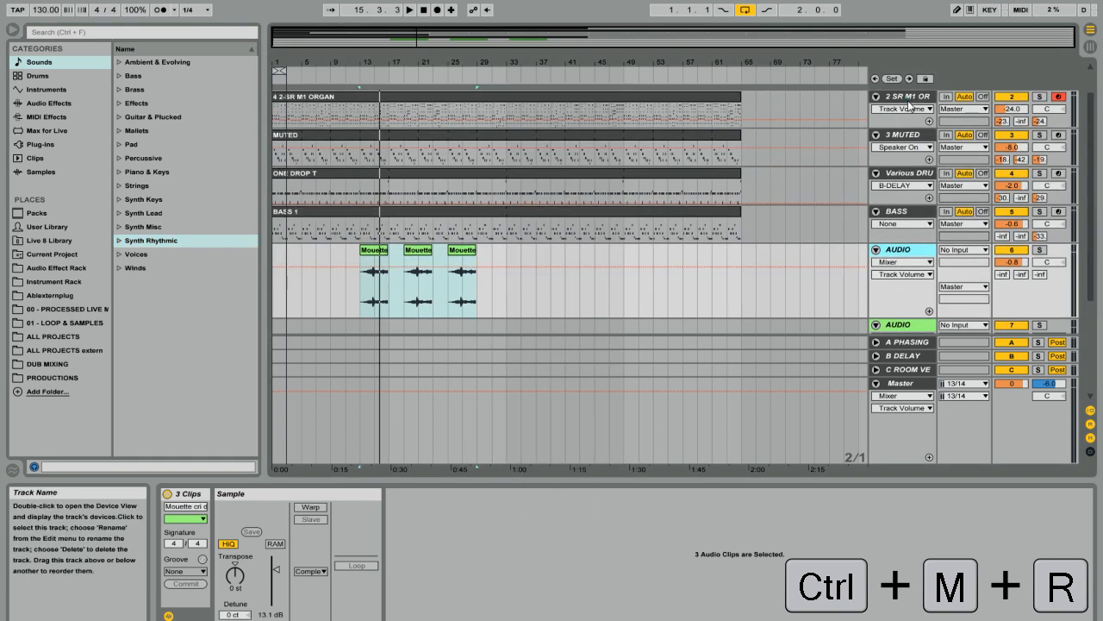
{"action": "left_click", "coordinate": [906, 135], "text": "shift"}
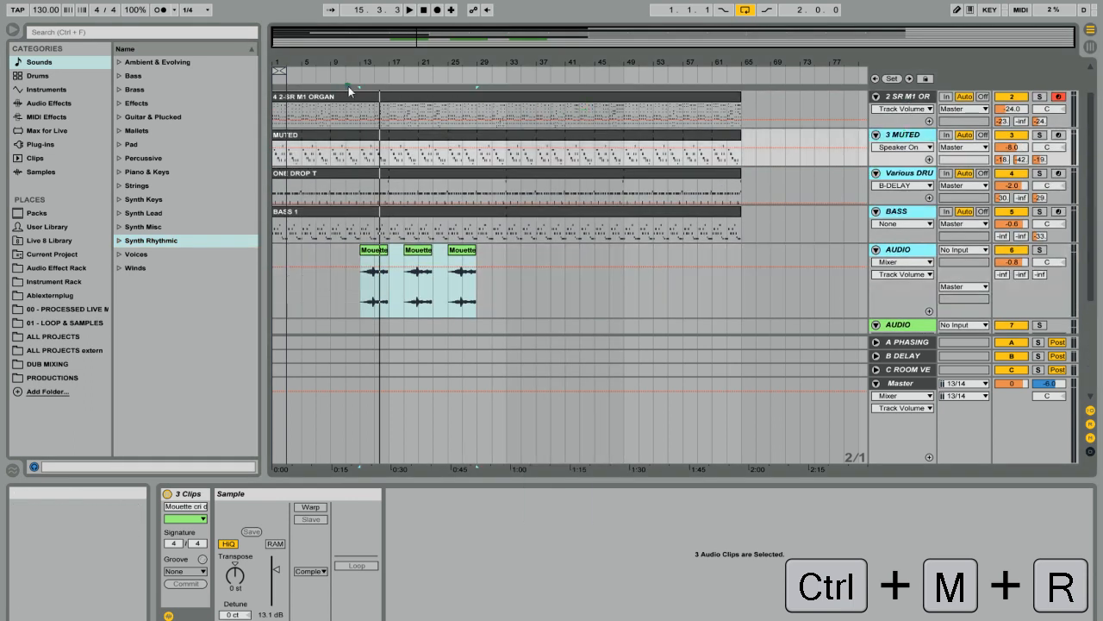
Step: Select bars 29 to 65 on the 3 MUTED track, check the rendered track and range in the audio export settings, and cancel
{"action": "left_click", "coordinate": [737, 152]}
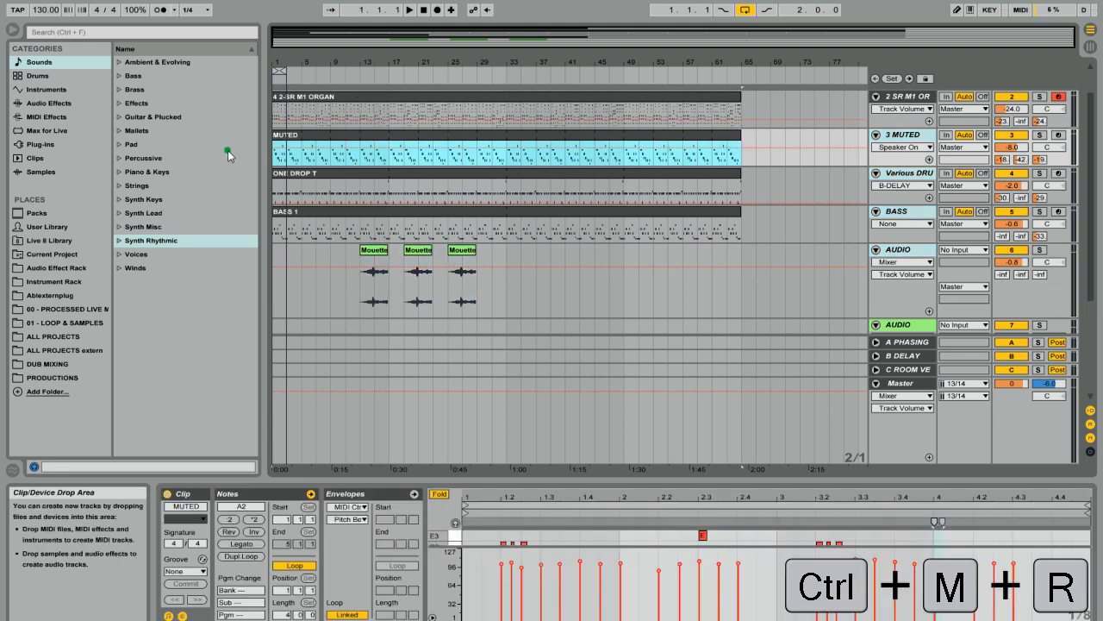
{"action": "left_click_drag", "start_coordinate": [228, 150], "coordinate": [477, 145]}
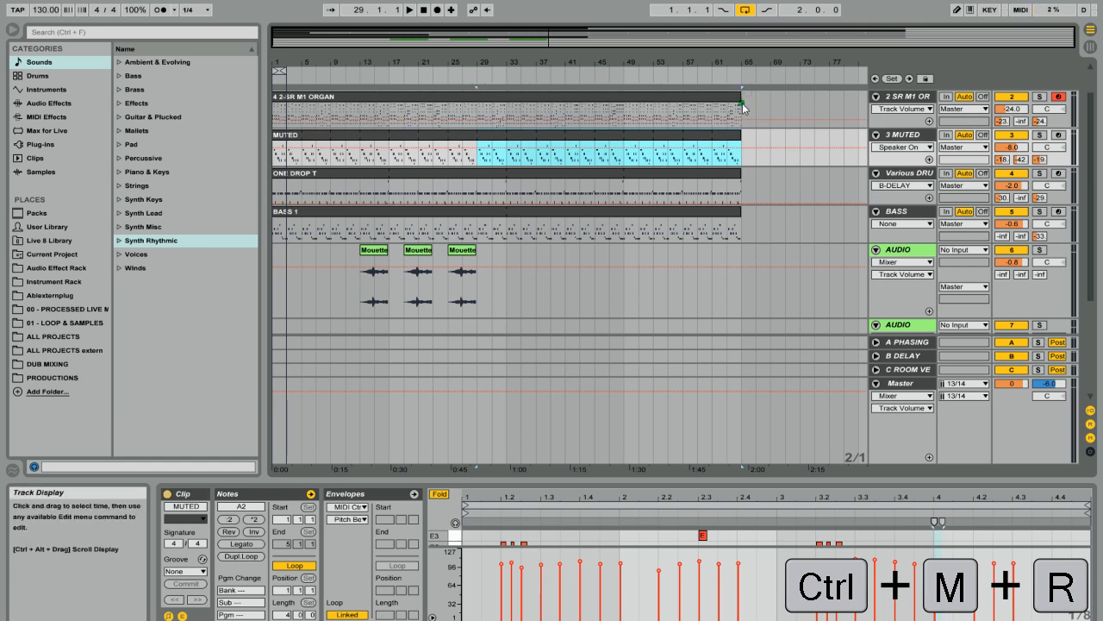
{"action": "key", "text": "ctrl+shift+r"}
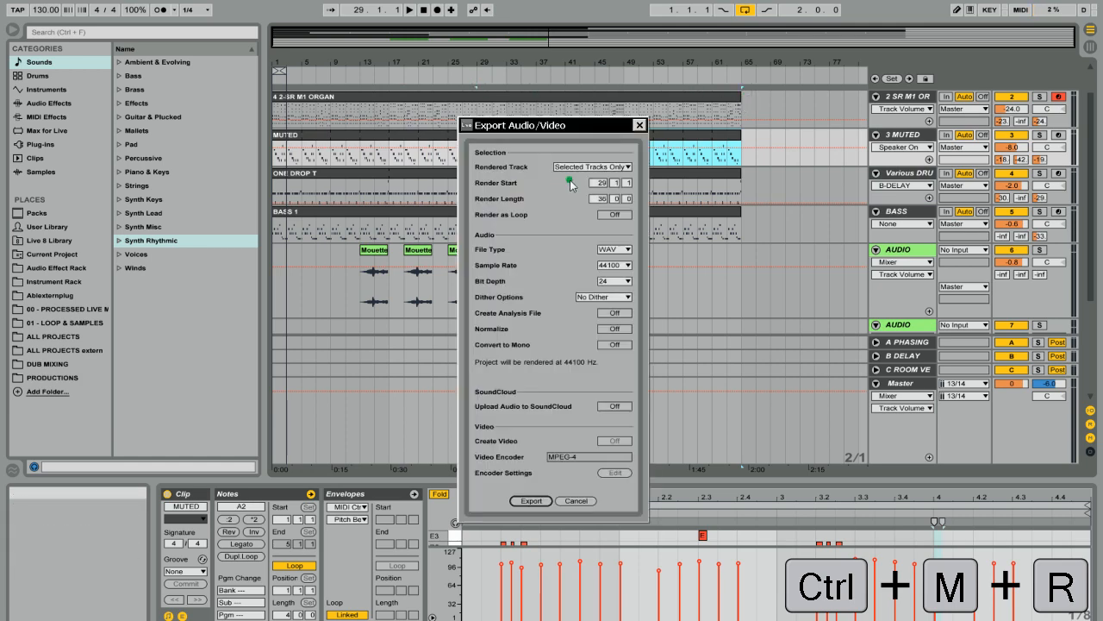
{"action": "left_click", "coordinate": [593, 167]}
{"action": "left_click", "coordinate": [592, 199]}
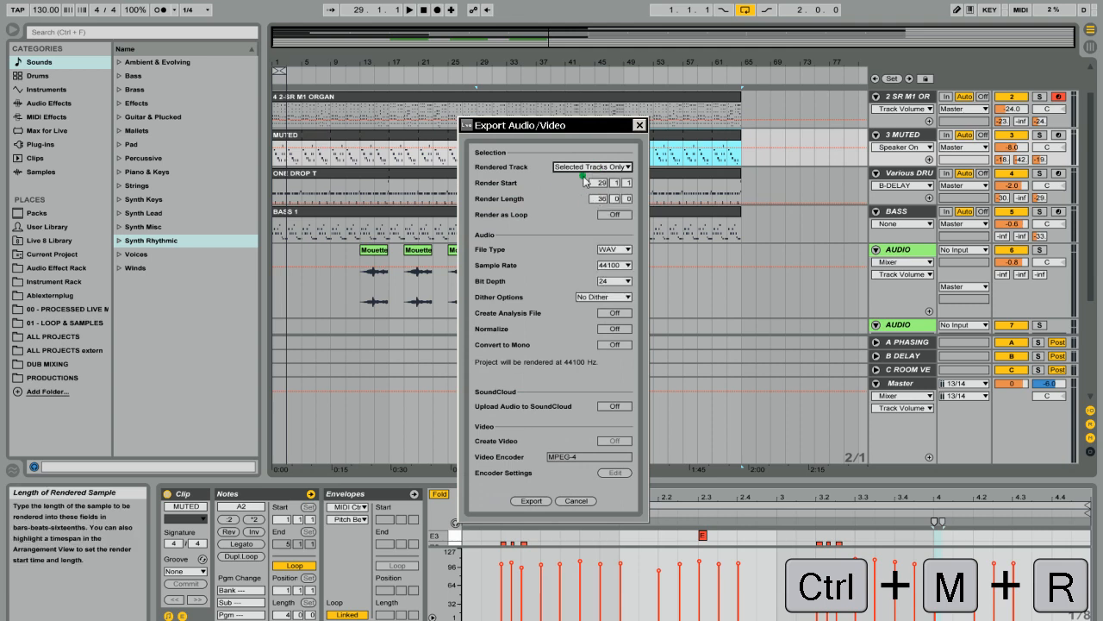
{"action": "left_click", "coordinate": [576, 501]}
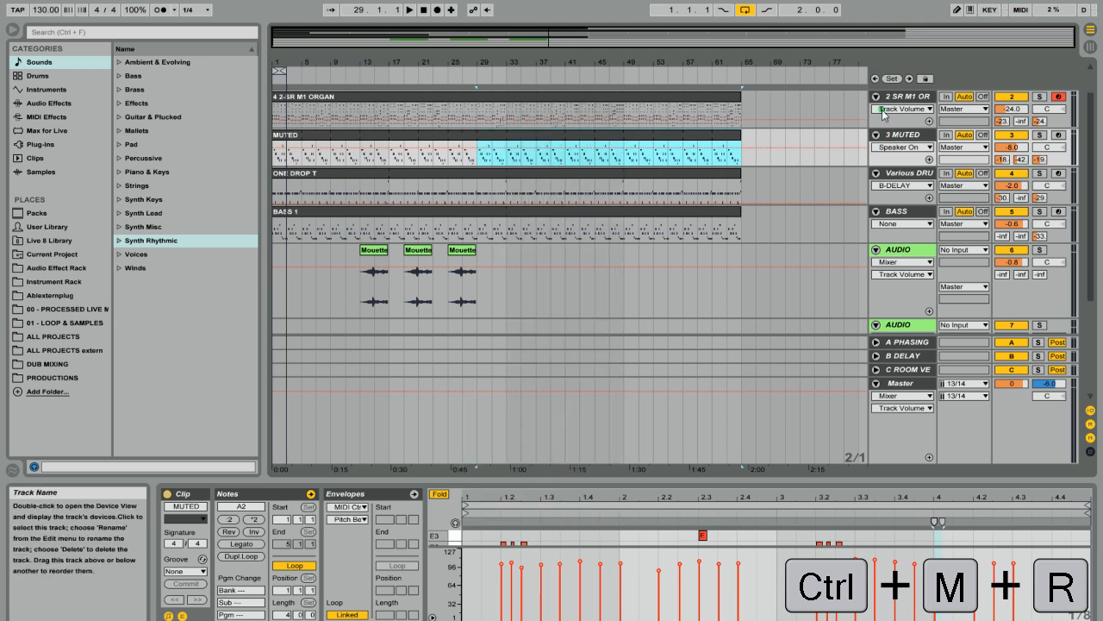
Step: Start exporting the ONE DROP T clip as a standard MIDI file, and cancel without saving
{"action": "left_click", "coordinate": [783, 190]}
{"action": "left_click", "coordinate": [13, 0]}
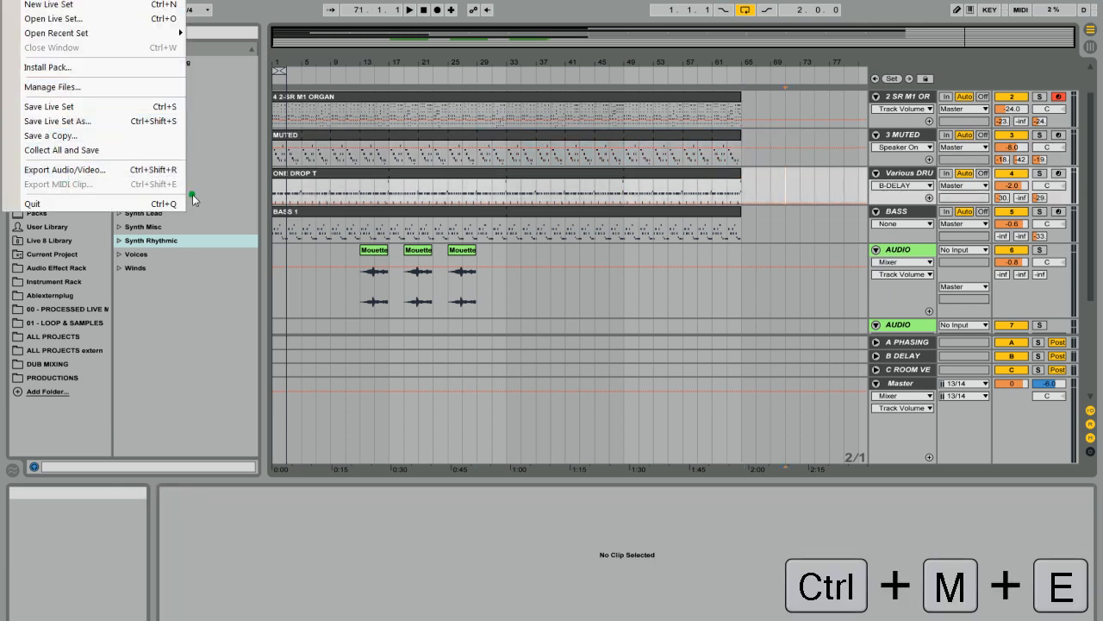
{"action": "right_click", "coordinate": [459, 177]}
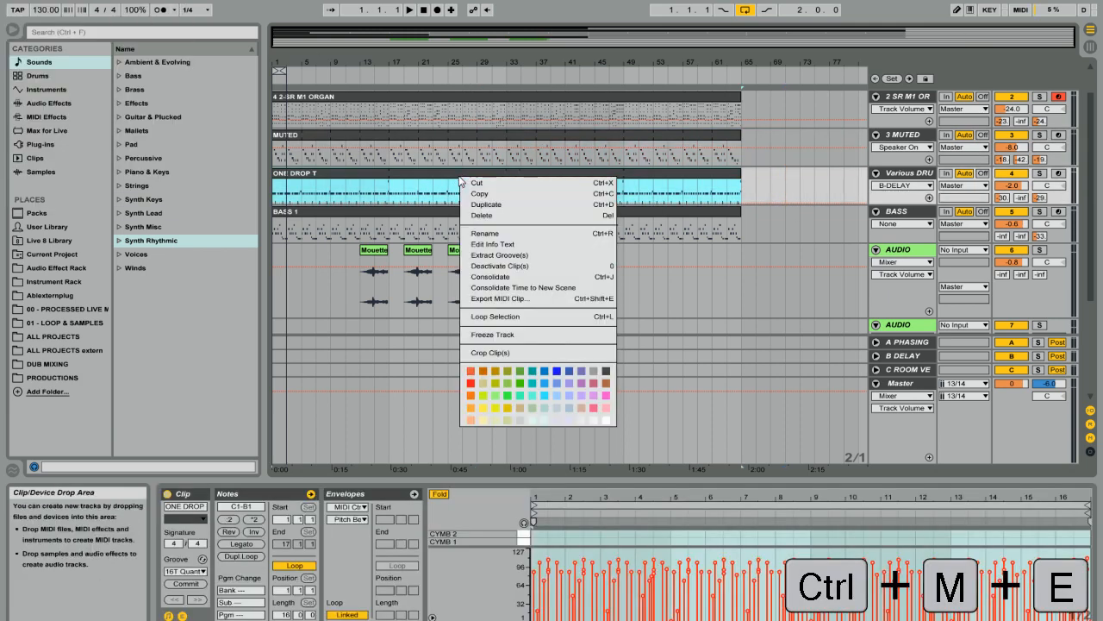
{"action": "left_click", "coordinate": [540, 299]}
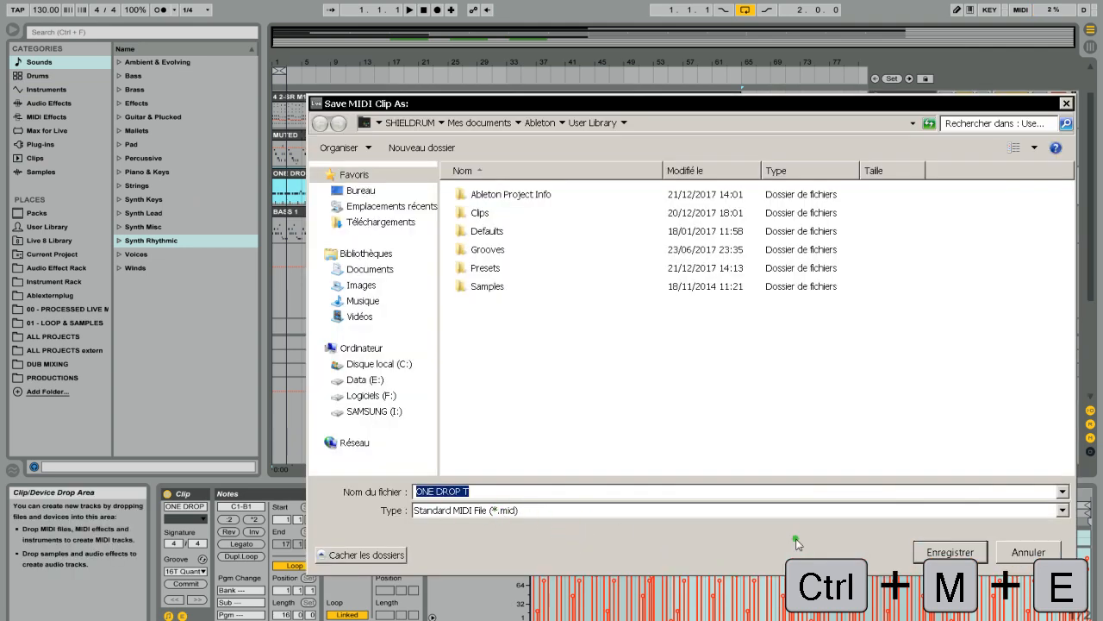
{"action": "left_click", "coordinate": [1030, 552]}
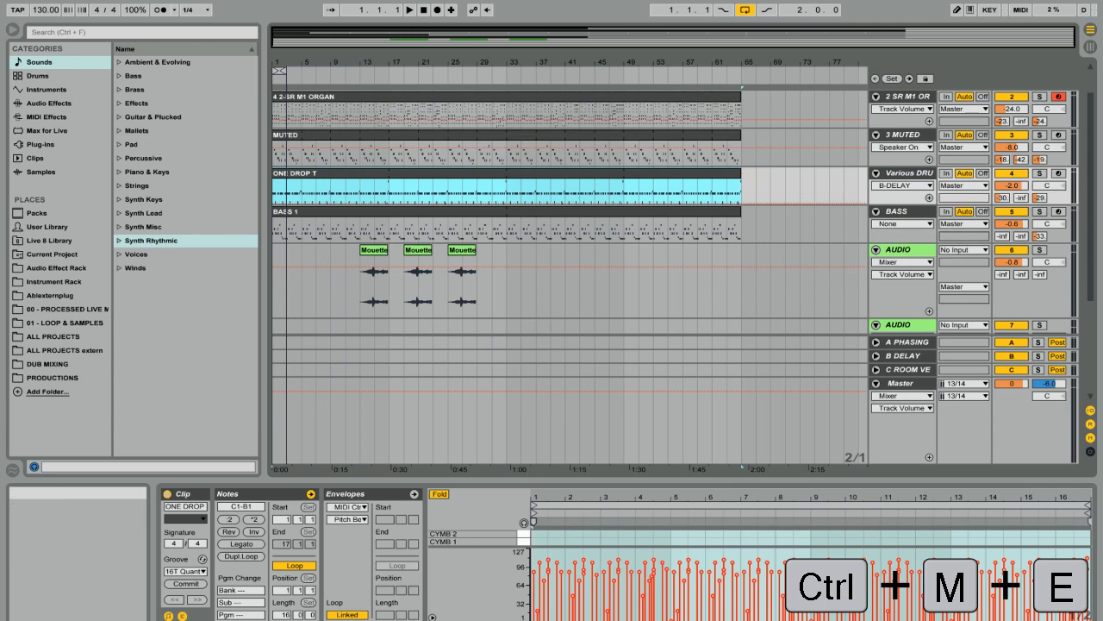
{"action": "left_click", "coordinate": [13, 0]}
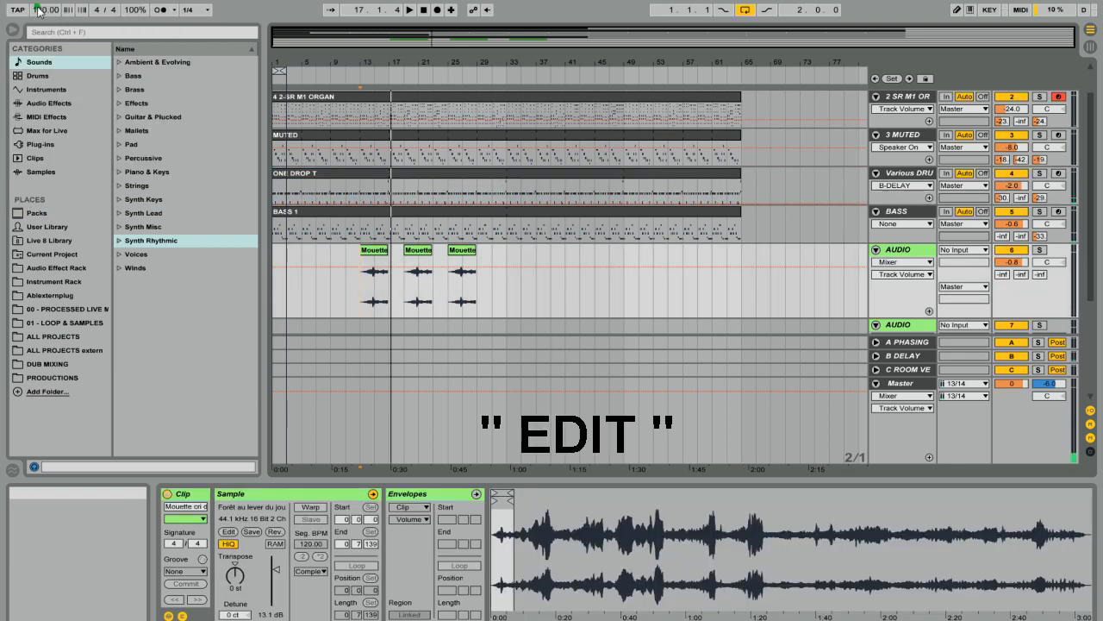
{"action": "left_click", "coordinate": [39, 1]}
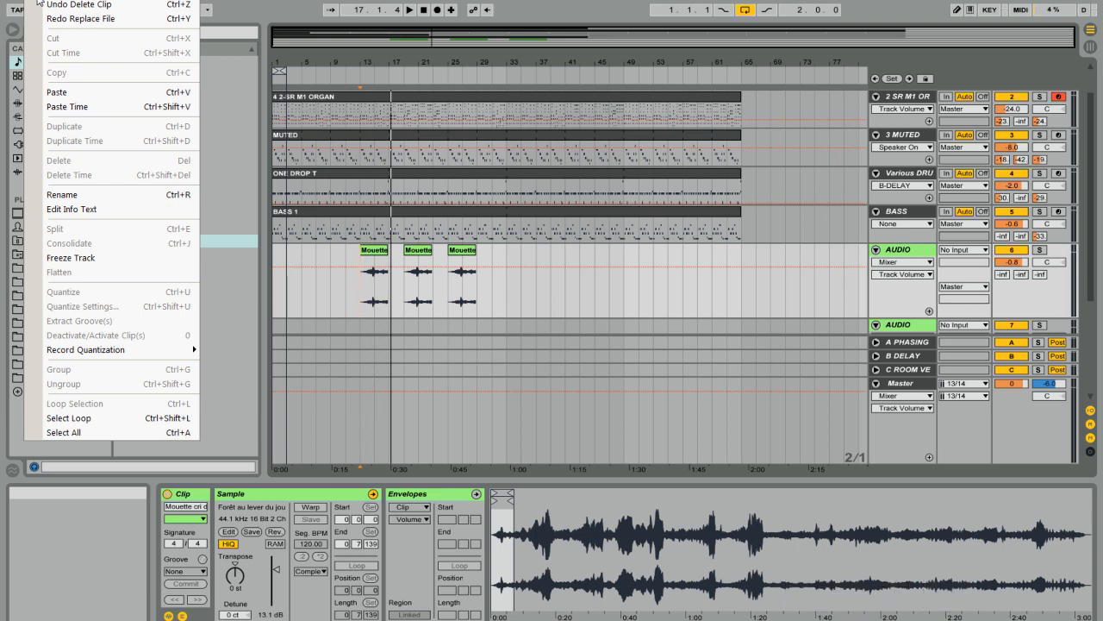
{"action": "key", "text": "ctrl+c"}
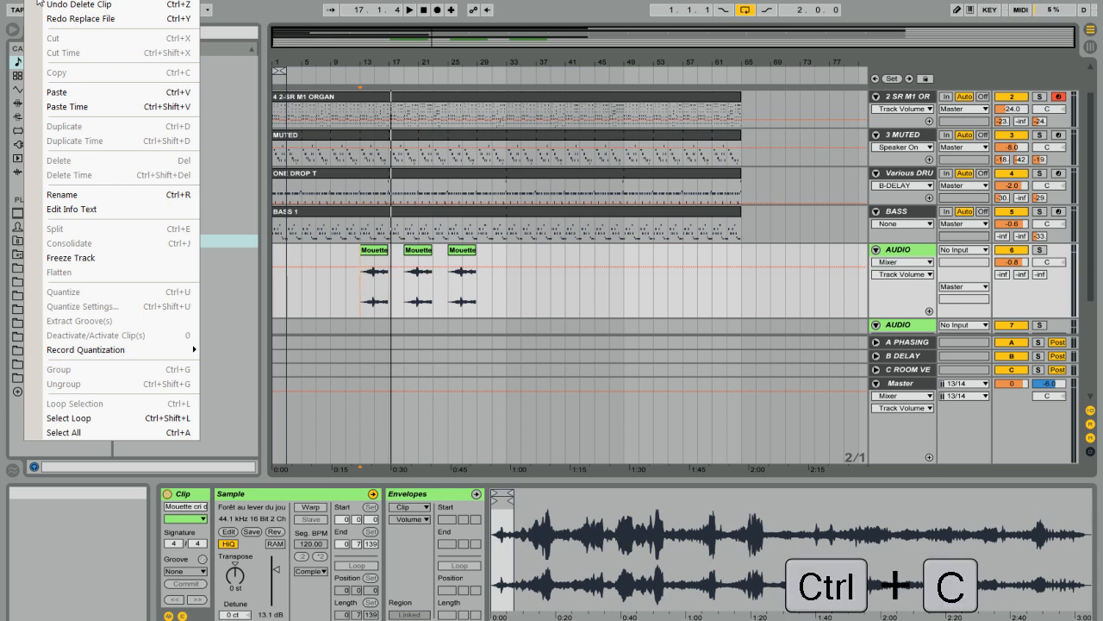
{"action": "key", "text": "ctrl+v"}
{"action": "key", "text": "ctrl+d"}
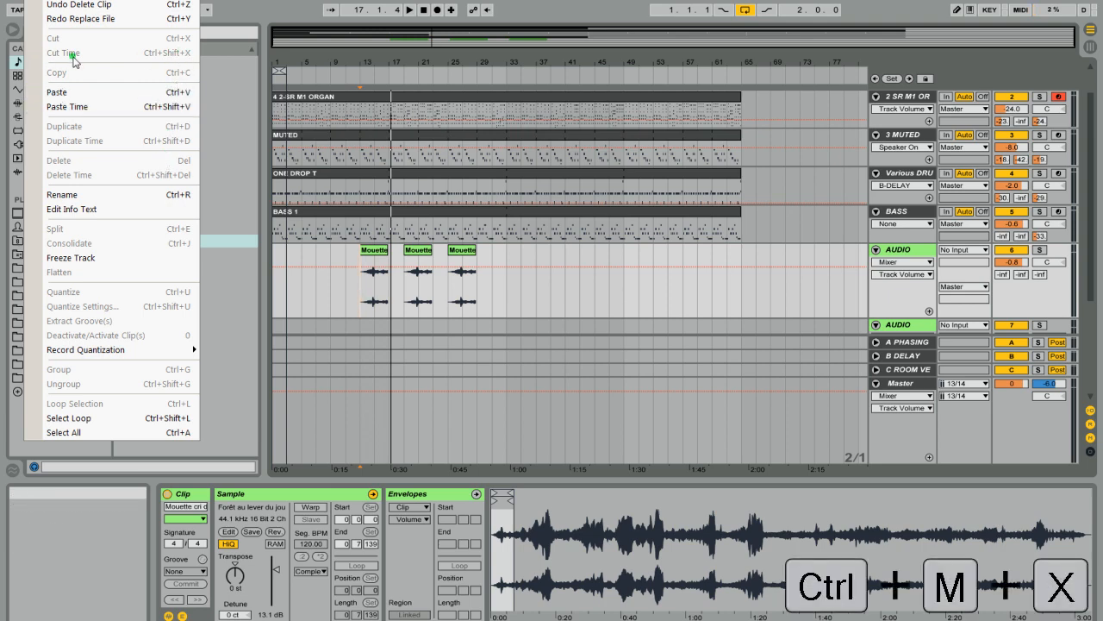
{"action": "left_click", "coordinate": [562, 296]}
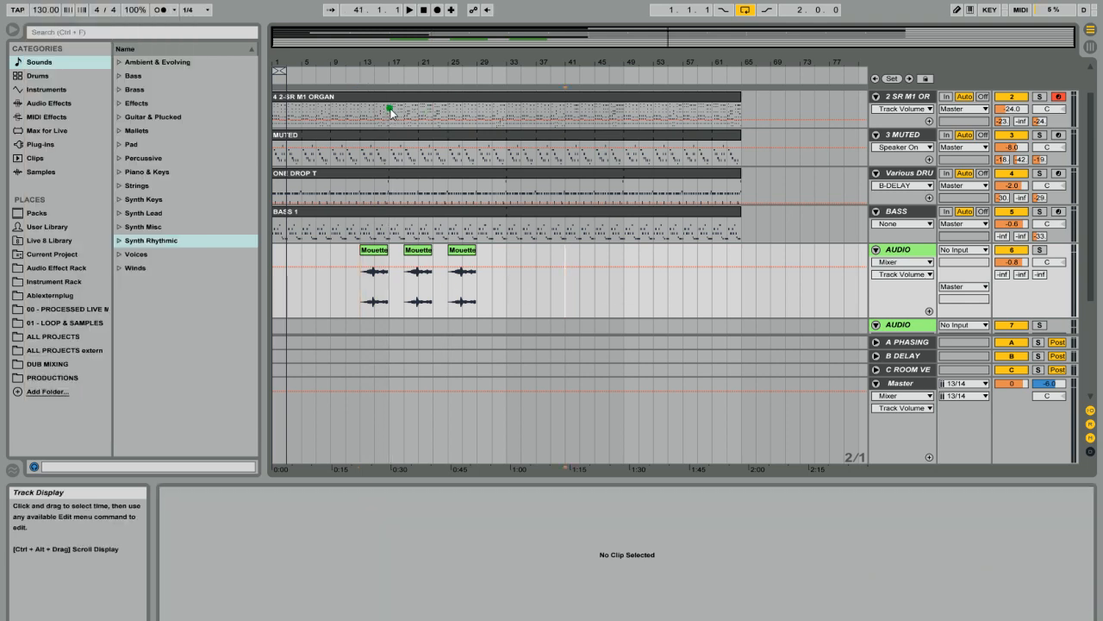
Step: Cut bars 17 to 21 from the 4 2-SR M1 ORGAN clip, undo the cut, and reselect the same range
{"action": "left_click_drag", "start_coordinate": [390, 114], "coordinate": [419, 114]}
{"action": "key", "text": "ctrl+x"}
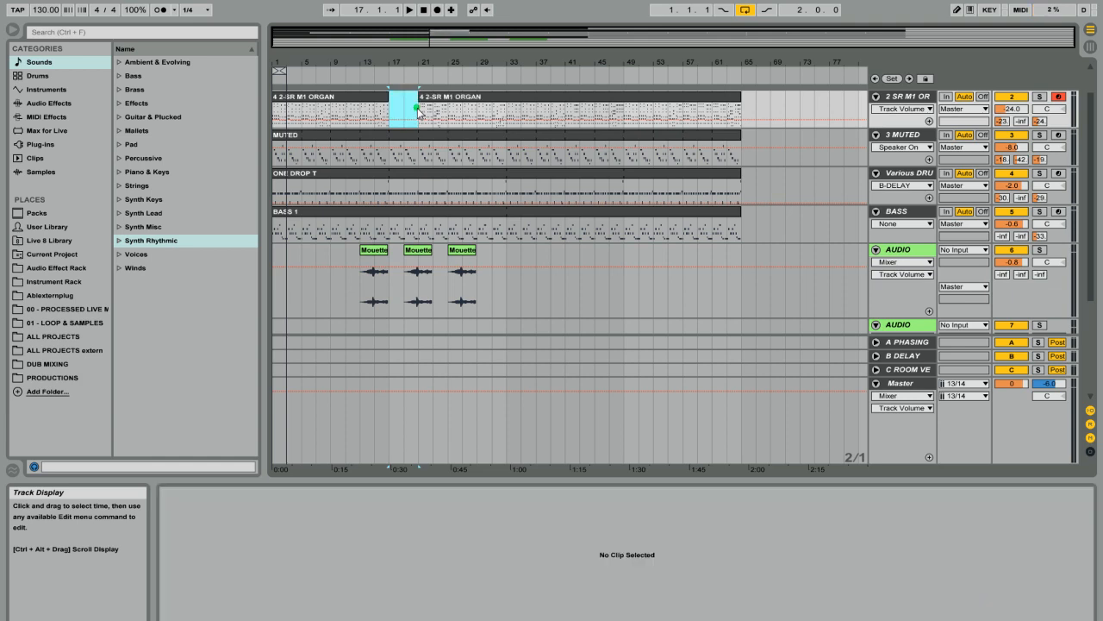
{"action": "key", "text": "ctrl+z"}
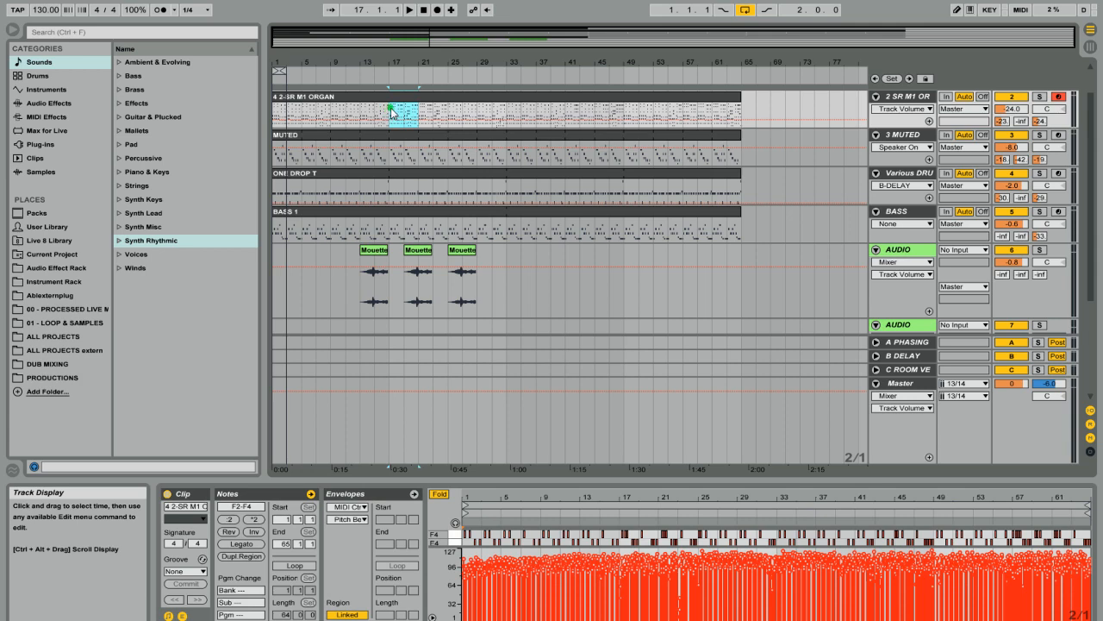
{"action": "left_click_drag", "start_coordinate": [391, 108], "coordinate": [416, 112]}
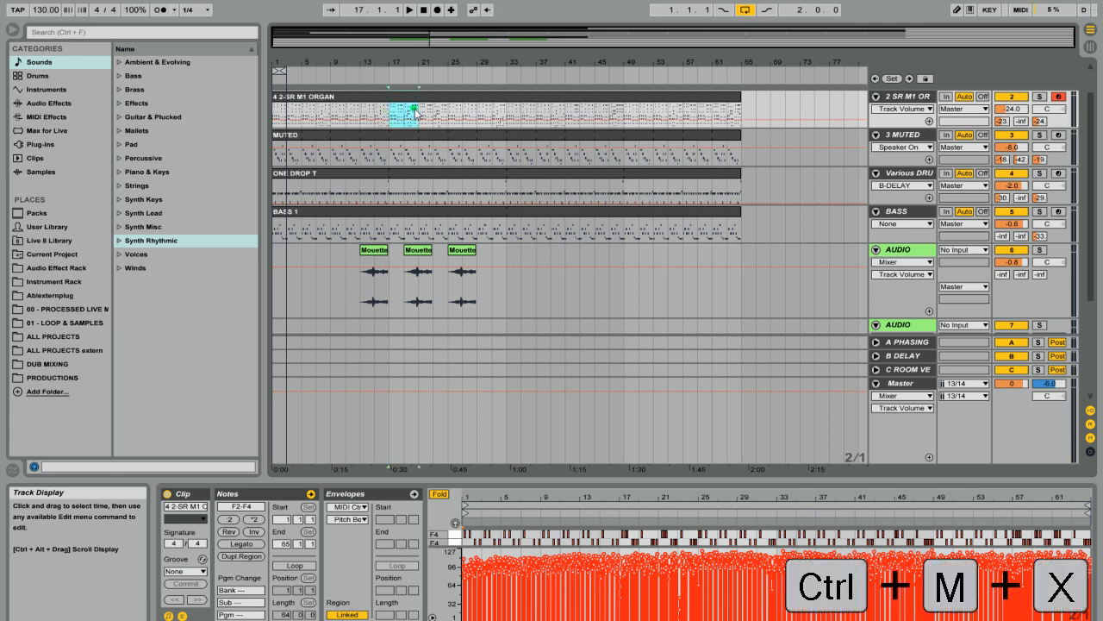
Step: Select bars 13 to 17 across the tracks from AUDIO up to PIANO, apply Cut Time, and undo it
{"action": "left_click_drag", "start_coordinate": [360, 281], "coordinate": [387, 95]}
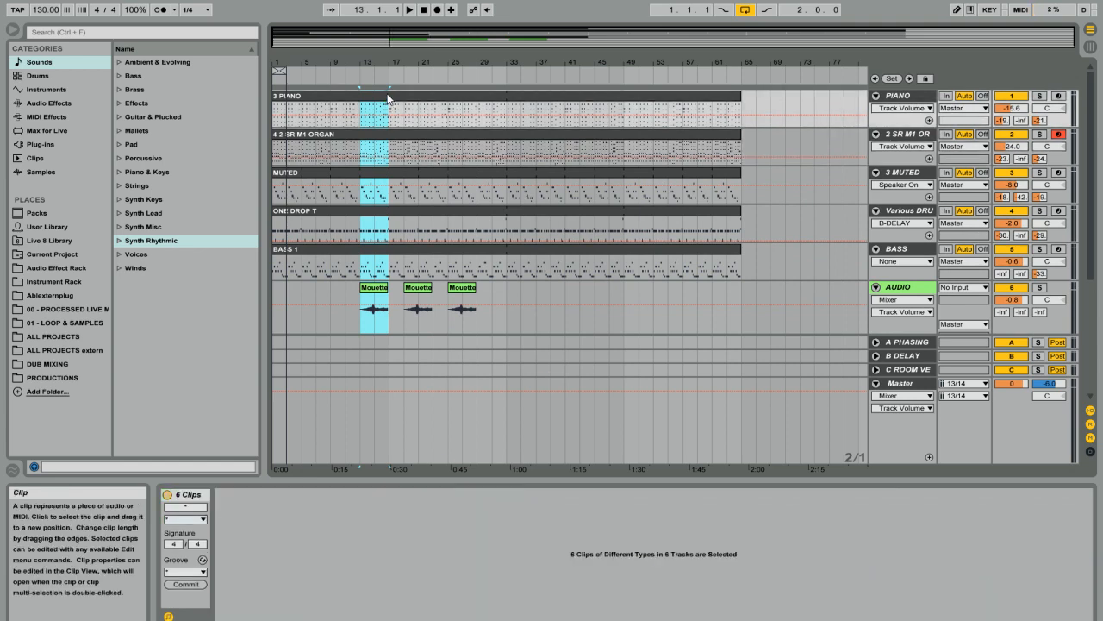
{"action": "key", "text": "ctrl+shift+x"}
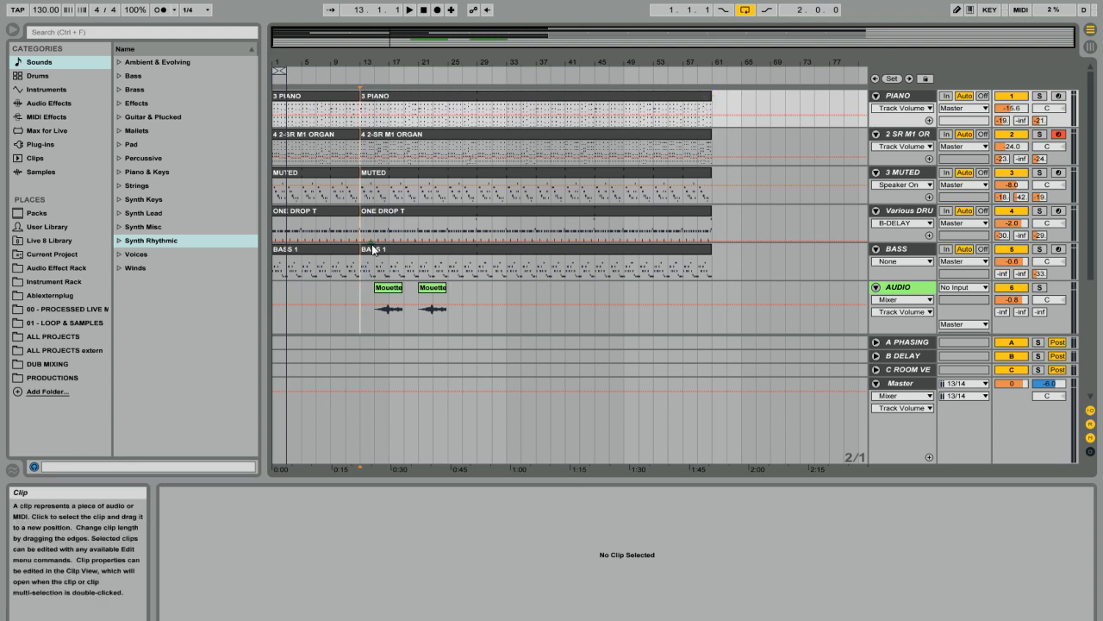
{"action": "key", "text": "ctrl+shift+v"}
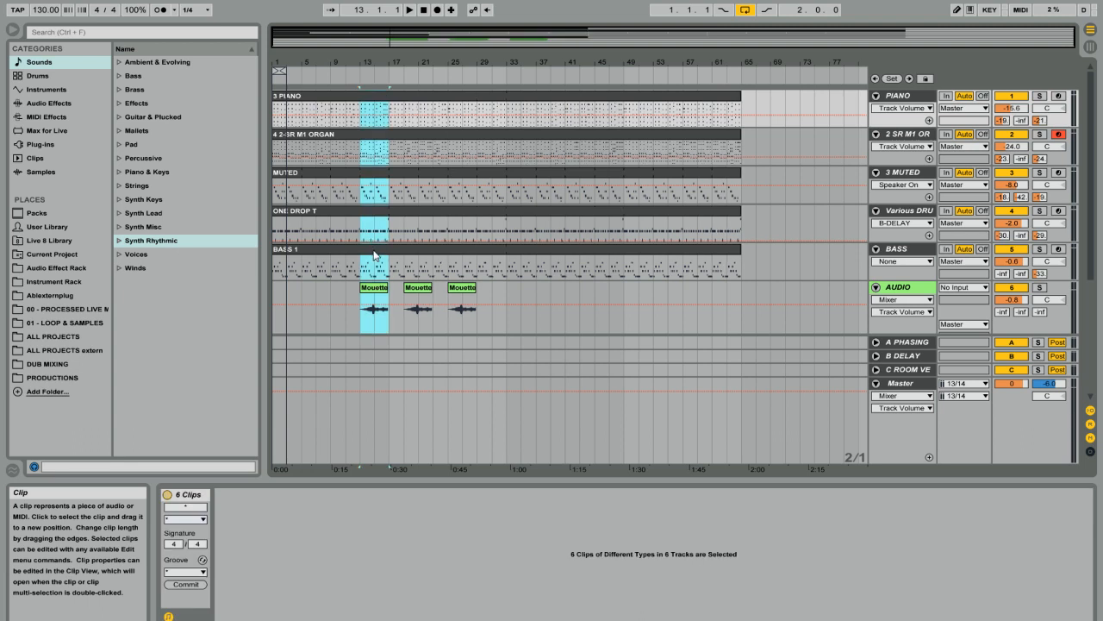
Step: Delete bars 13 to 17 across the six tracks and close the gap by moving the following clips to bar 13, undoing both changes
{"action": "key", "text": "Delete"}
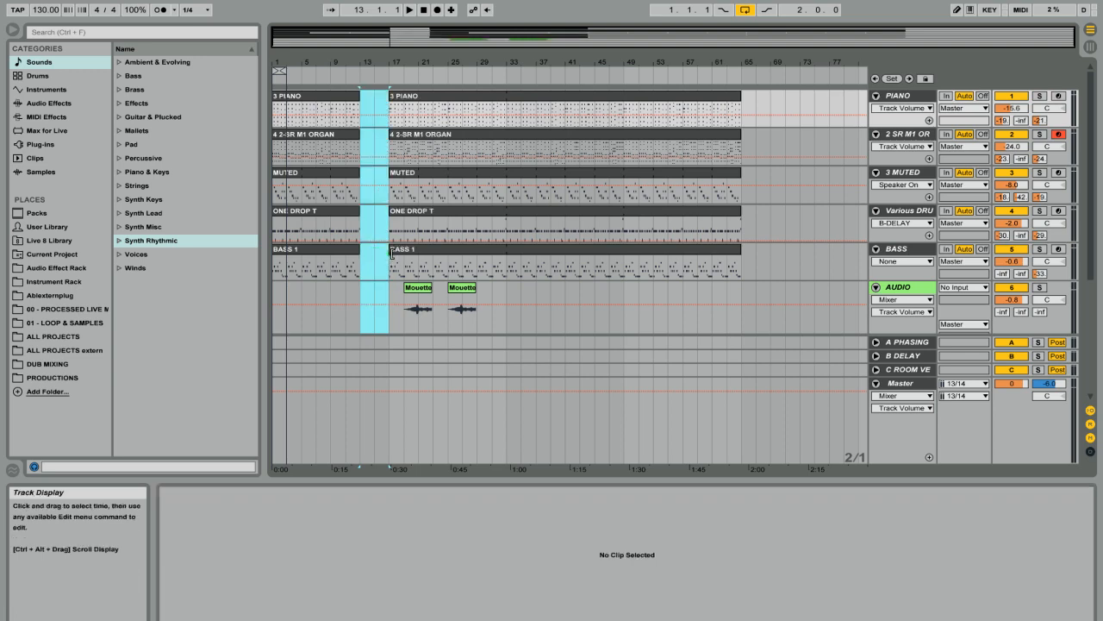
{"action": "left_click", "coordinate": [403, 101]}
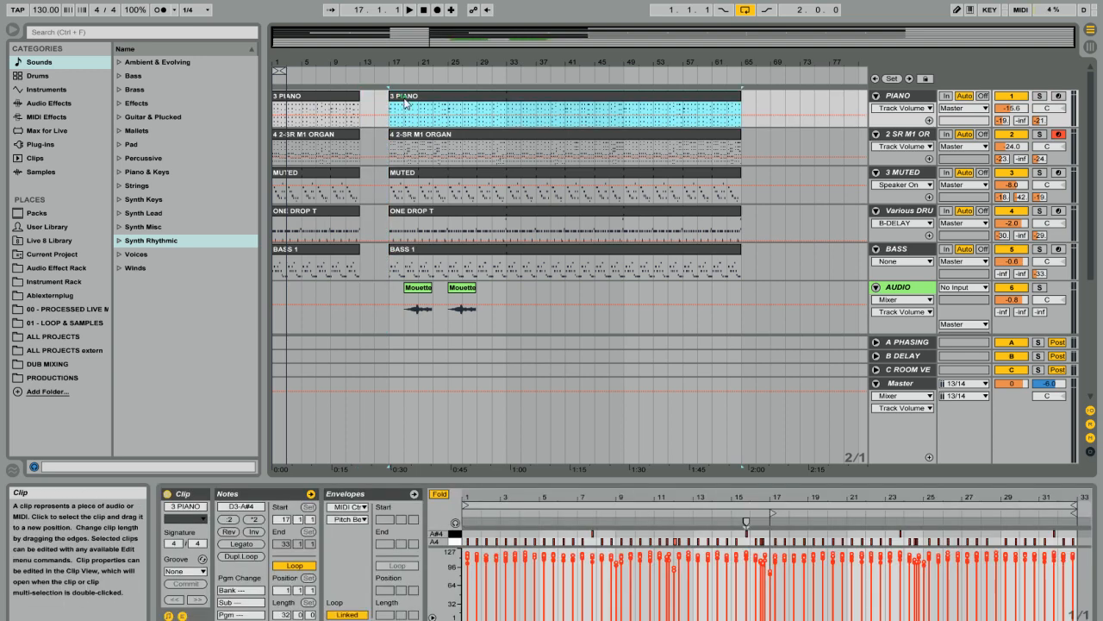
{"action": "left_click", "coordinate": [668, 276], "text": "shift"}
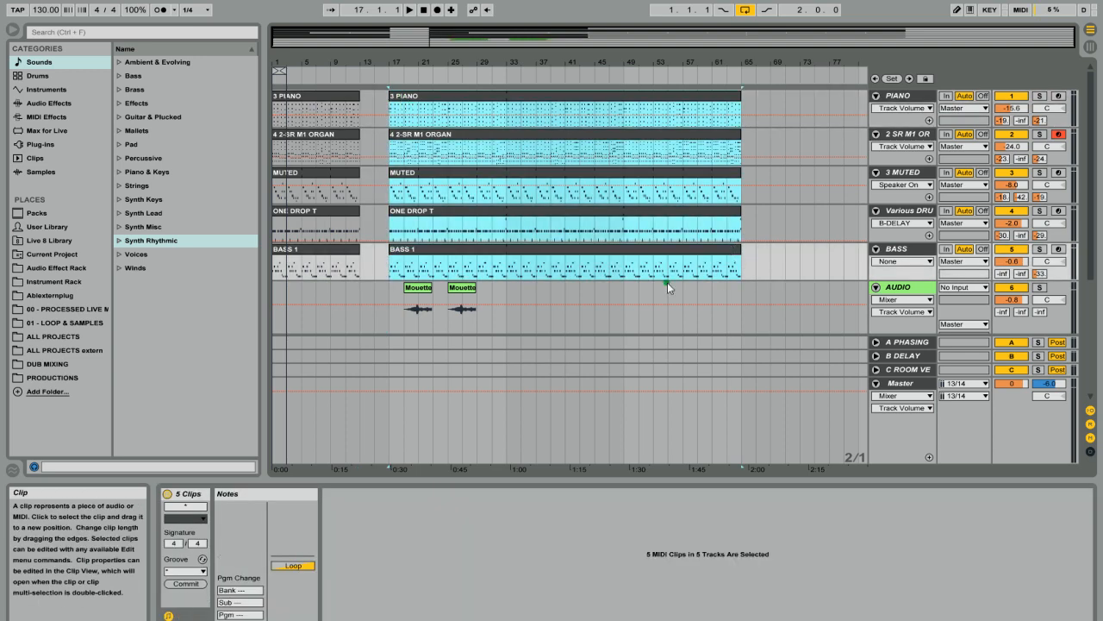
{"action": "left_click", "coordinate": [428, 297], "text": "shift"}
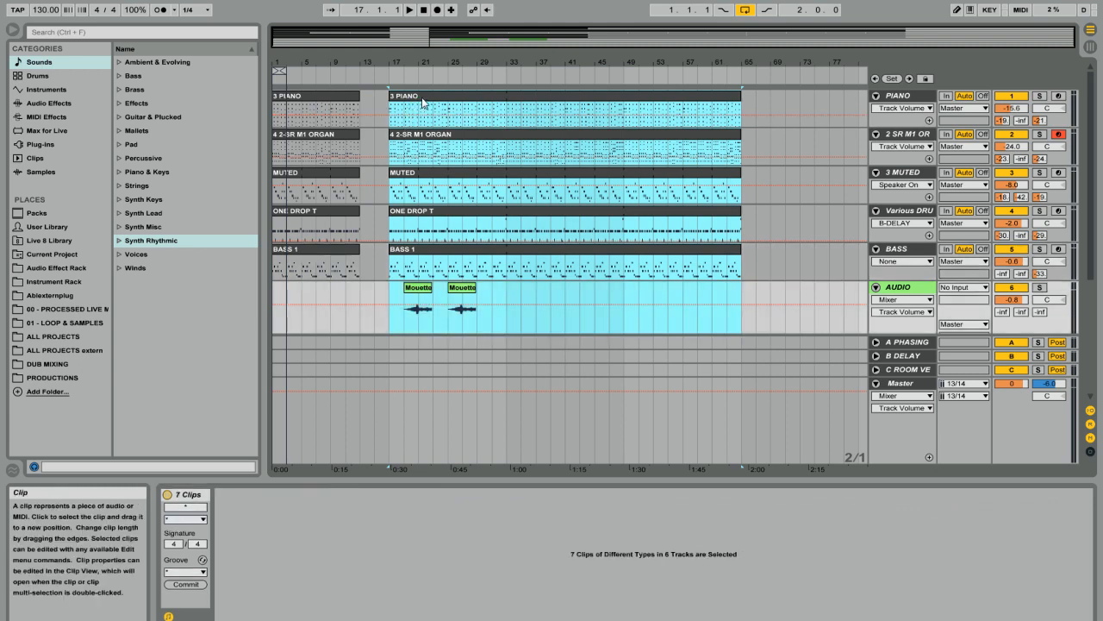
{"action": "left_click_drag", "start_coordinate": [416, 105], "coordinate": [398, 106]}
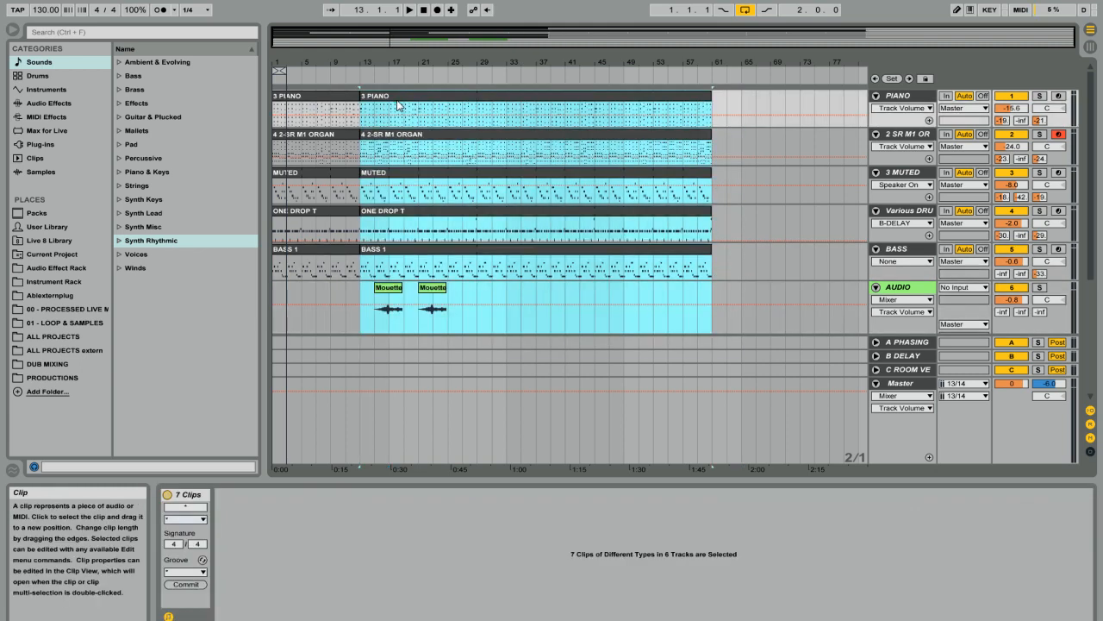
{"action": "key", "text": "ctrl+z"}
{"action": "key", "text": "ctrl+z"}
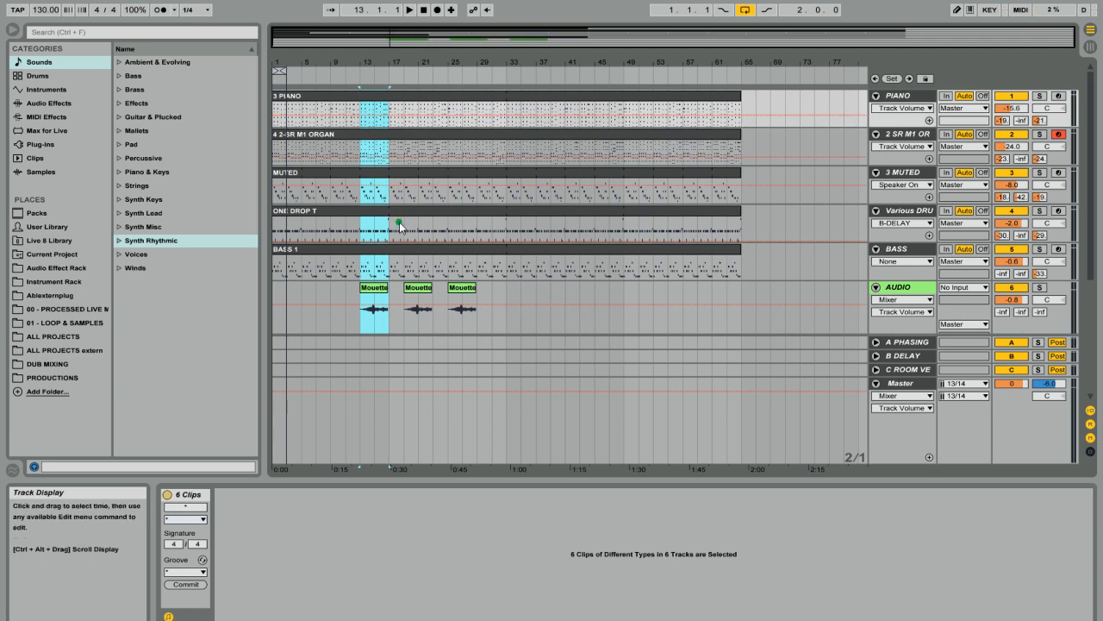
Step: Try Cut Time and plain Delete on bars 13 to 17 across the six tracks, undoing each one
{"action": "key", "text": "ctrl+shift+x"}
{"action": "key", "text": "ctrl+z"}
{"action": "key", "text": "alt+e"}
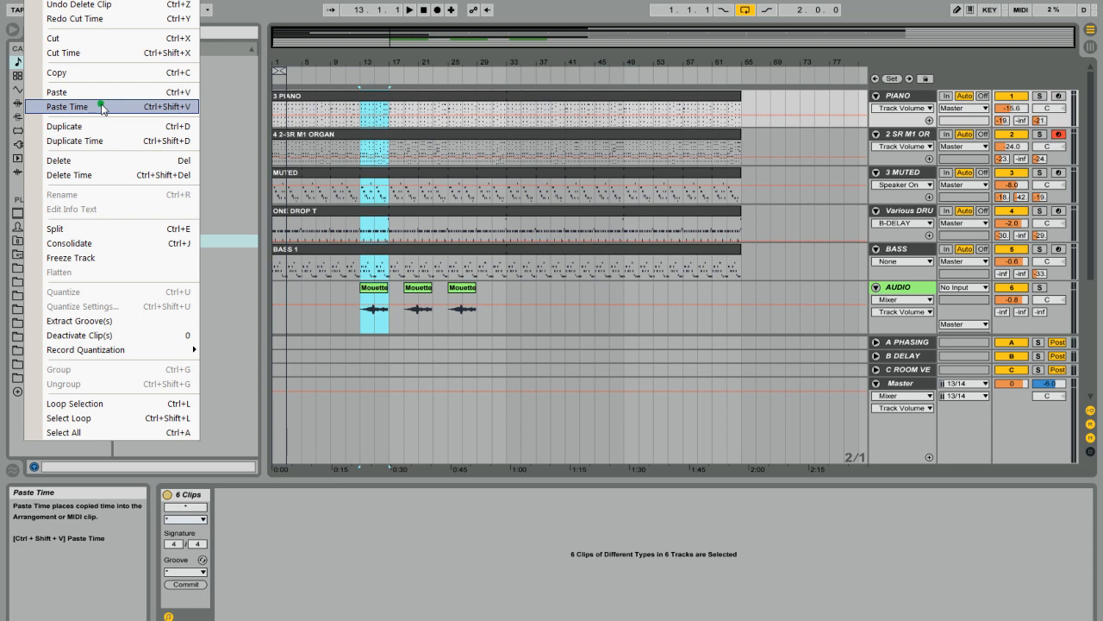
{"action": "left_click", "coordinate": [177, 161]}
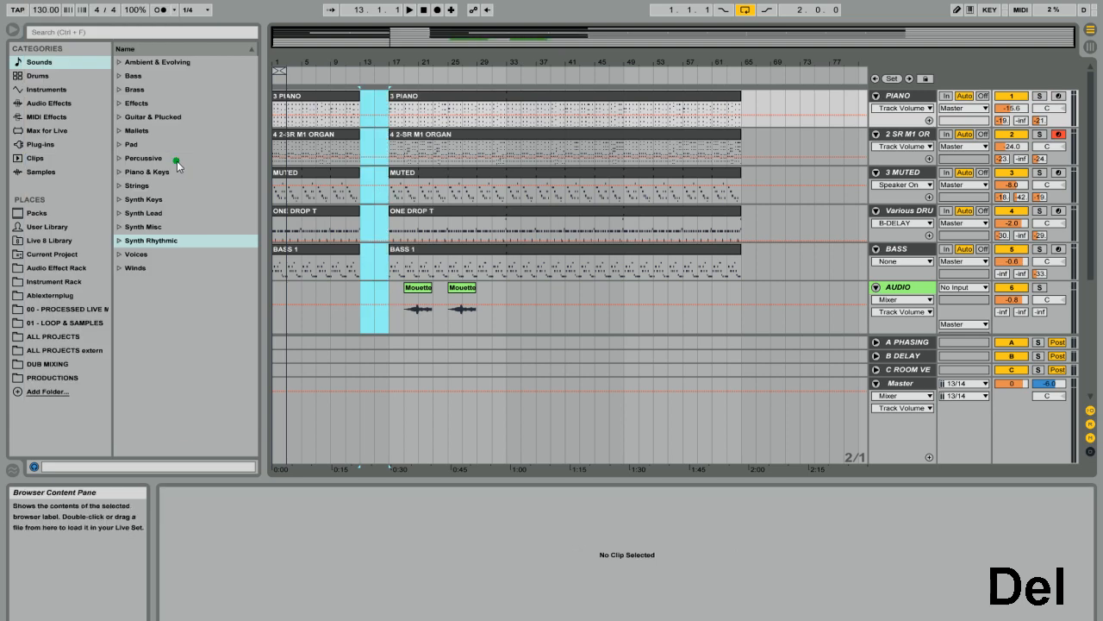
{"action": "key", "text": "ctrl+z"}
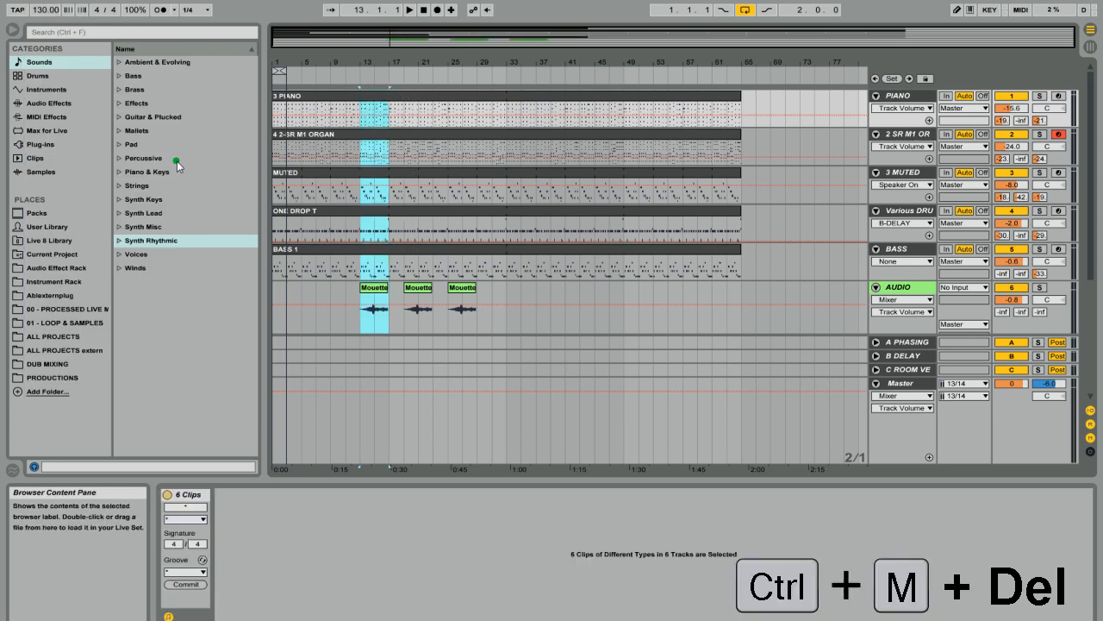
Step: Apply Delete Time to bars 13 to 17 across the six tracks, and undo it
{"action": "left_click", "coordinate": [33, 1]}
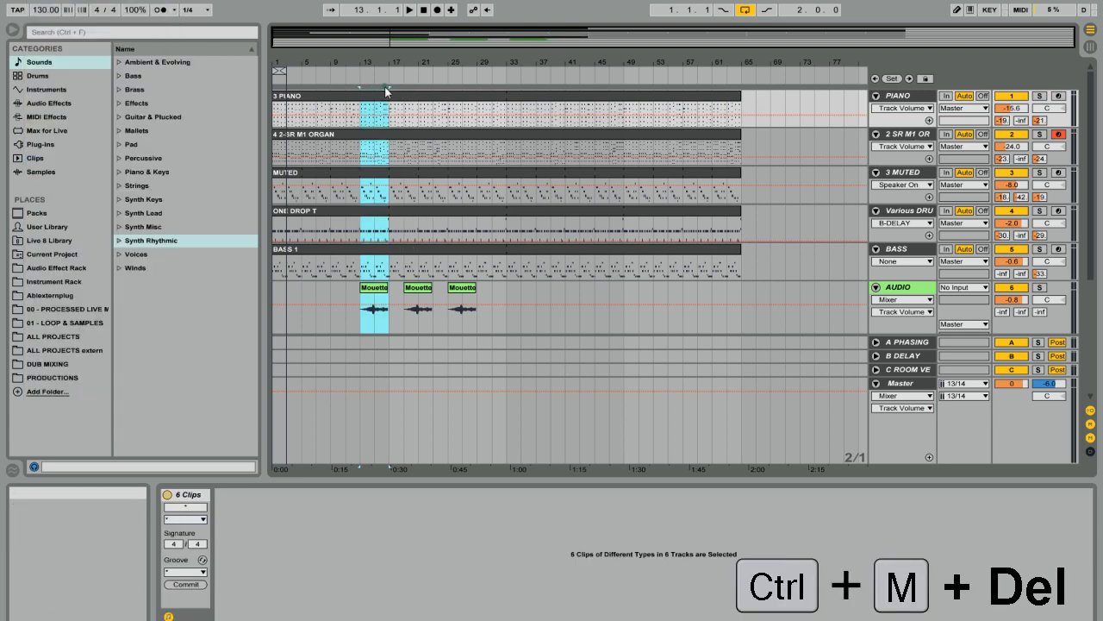
{"action": "key", "text": "ctrl+shift+Delete"}
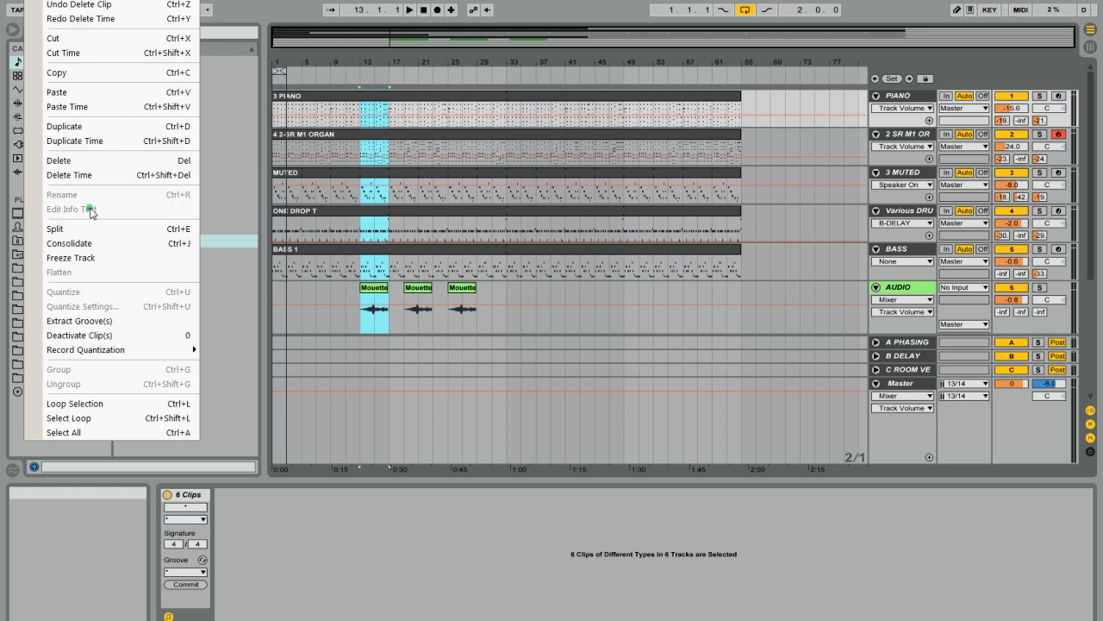
Step: Rename the BASS 1 clip as FKLGJKF, and undo the renaming
{"action": "key", "text": "ctrl+r"}
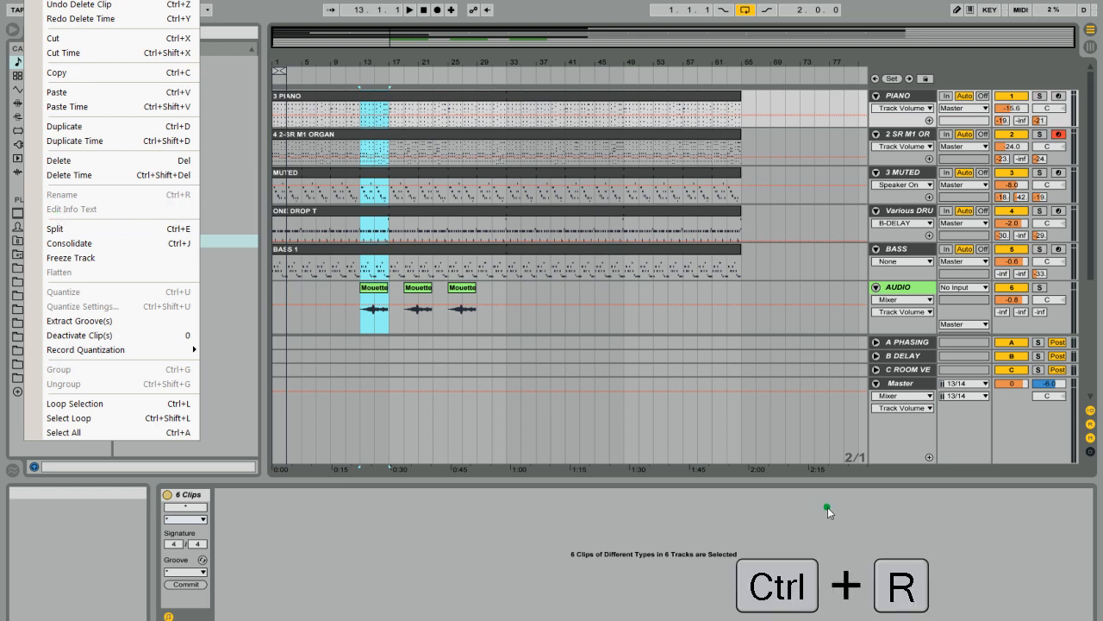
{"action": "left_click", "coordinate": [342, 258]}
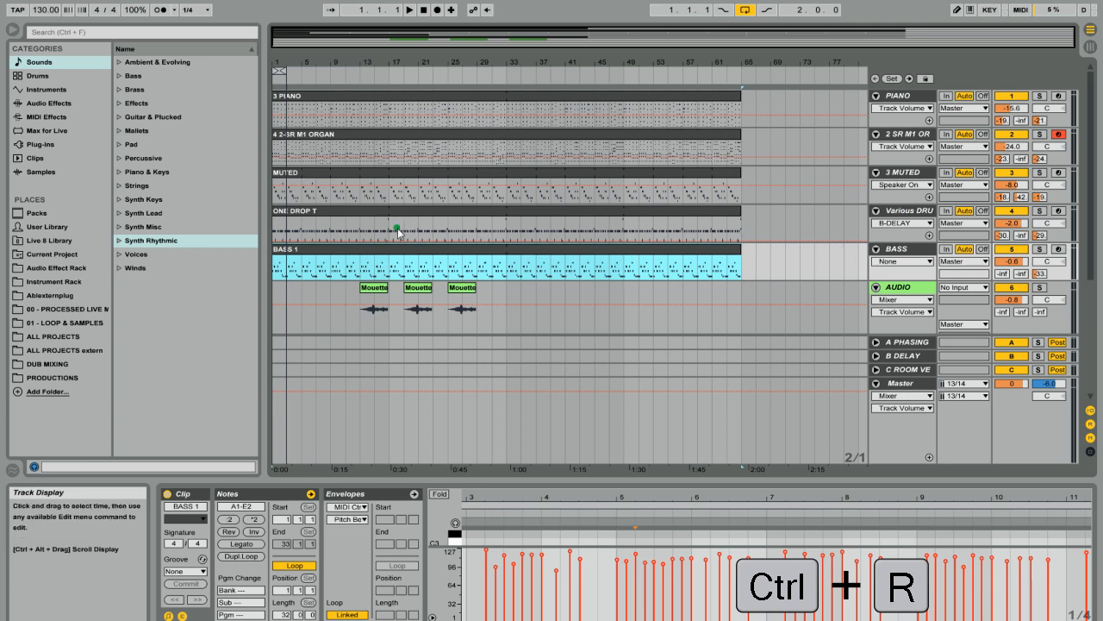
{"action": "left_click_drag", "start_coordinate": [279, 66], "coordinate": [301, 253]}
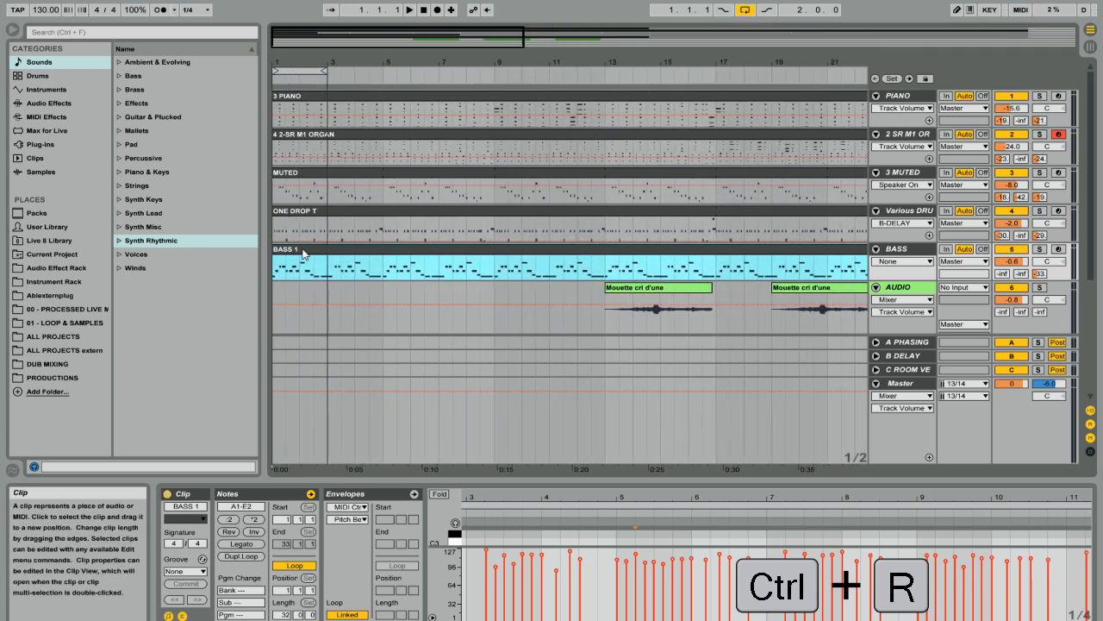
{"action": "key", "text": "ctrl+r"}
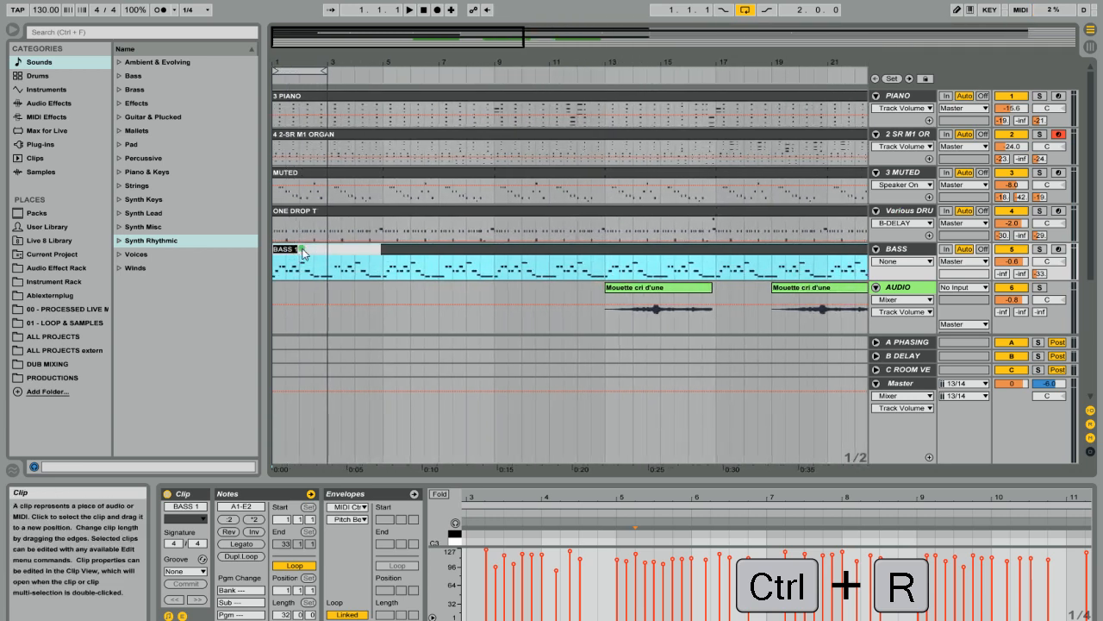
{"action": "type", "text": "FKLGJKF"}
{"action": "key", "text": "Return"}
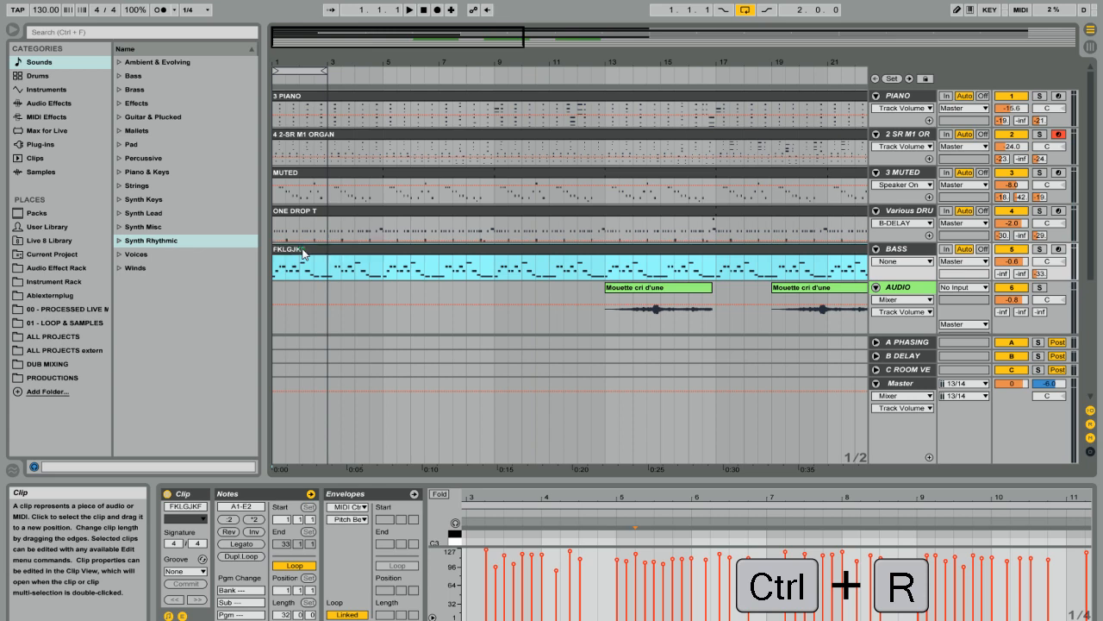
{"action": "key", "text": "ctrl+z"}
Step: Open the names of the BASS track and of its bass instrument rack for renaming, leaving both without entering a new name
{"action": "left_click", "coordinate": [905, 249]}
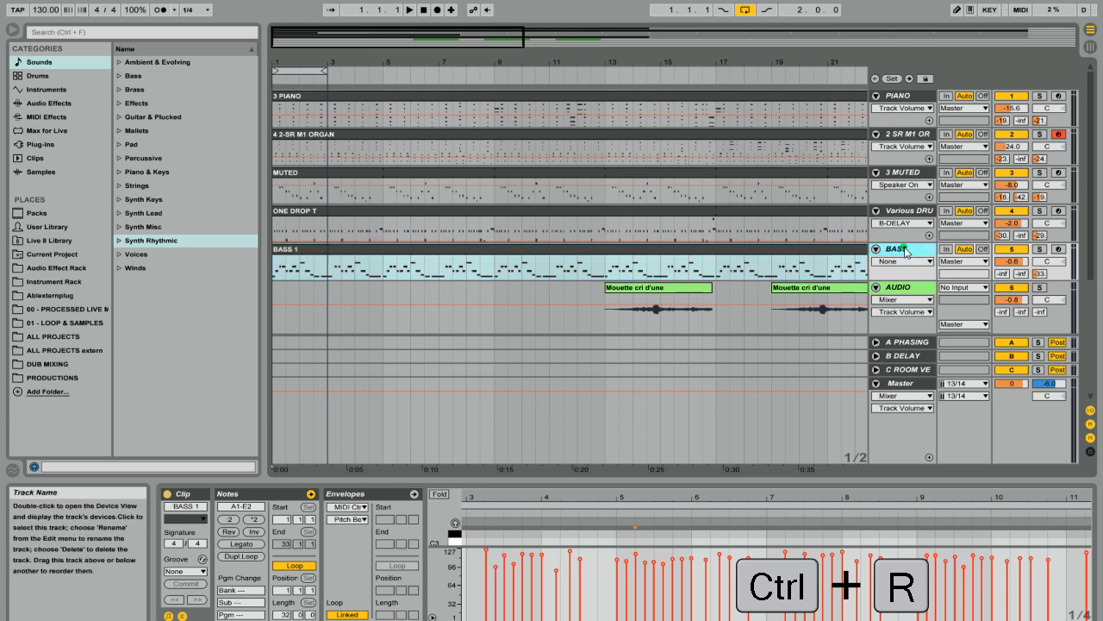
{"action": "key", "text": "ctrl+r"}
{"action": "left_click", "coordinate": [898, 252]}
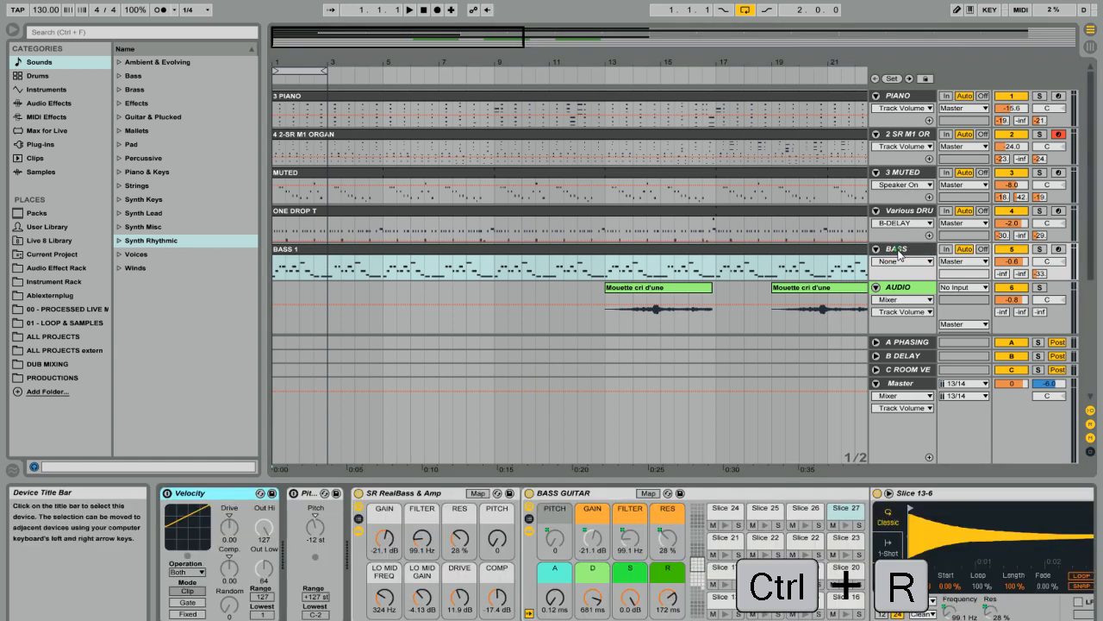
{"action": "left_click", "coordinate": [439, 498]}
{"action": "key", "text": "ctrl+r"}
{"action": "left_click", "coordinate": [461, 494]}
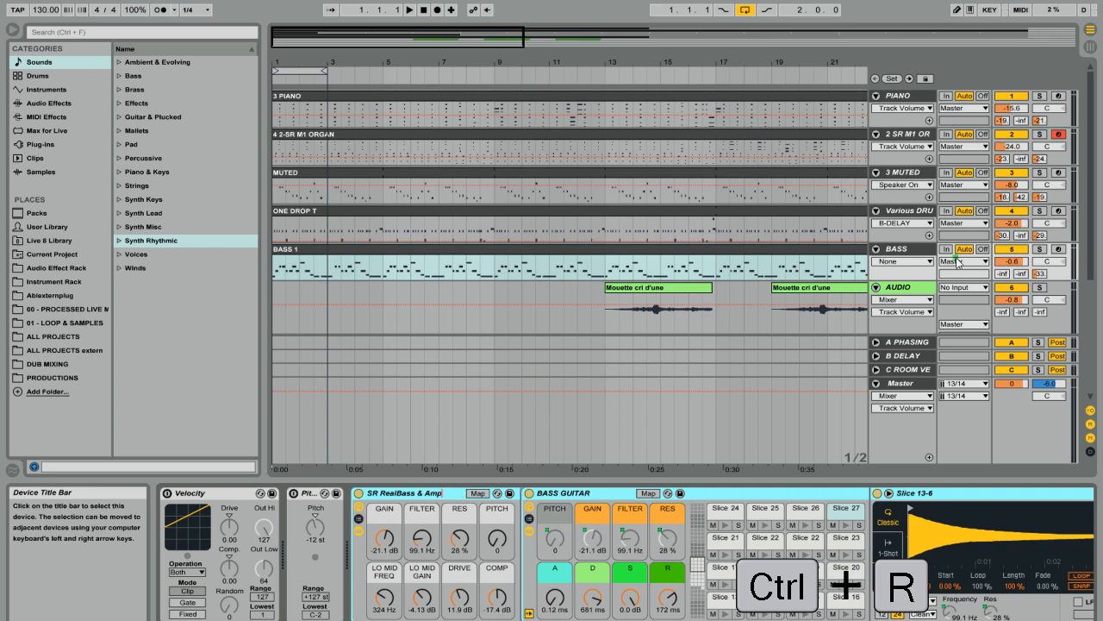
Step: Fold the BASS track and the two AUDIO tracks below it
{"action": "left_click", "coordinate": [878, 250]}
{"action": "left_click", "coordinate": [877, 263]}
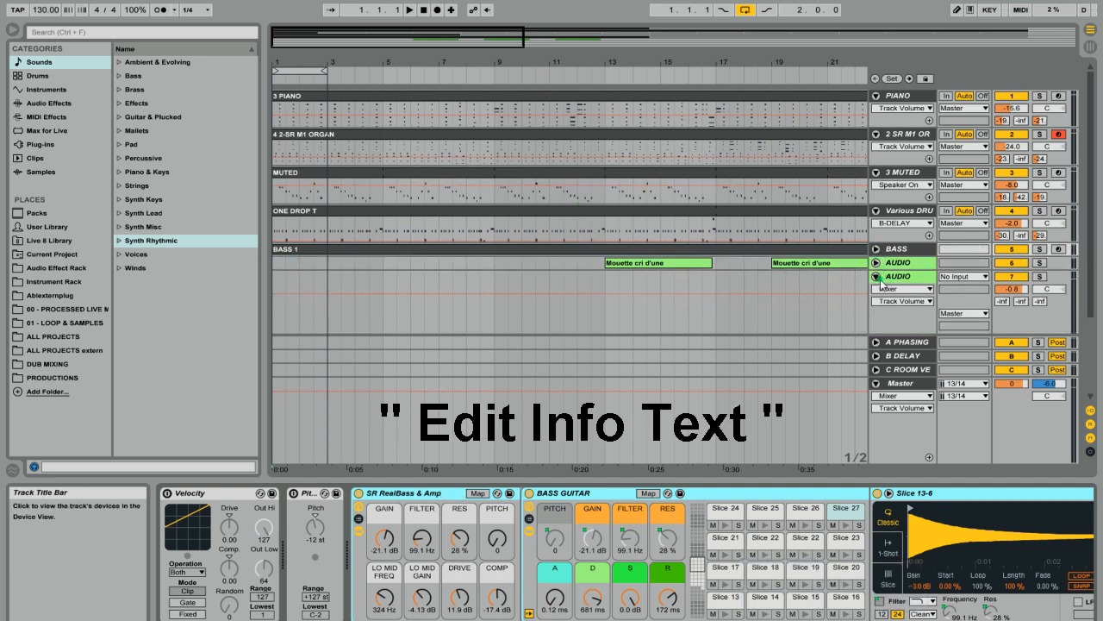
{"action": "left_click", "coordinate": [878, 277]}
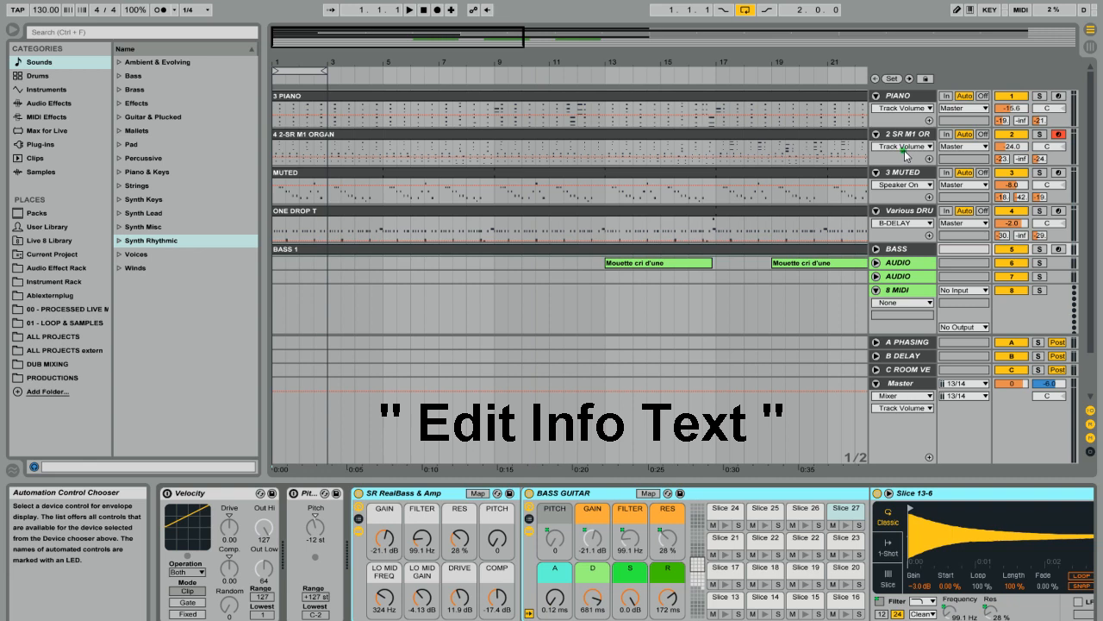
Step: Add the info text "VOIR COMP SUR PIANO" to the PIANO track
{"action": "left_click", "coordinate": [904, 98]}
{"action": "left_click", "coordinate": [801, 101]}
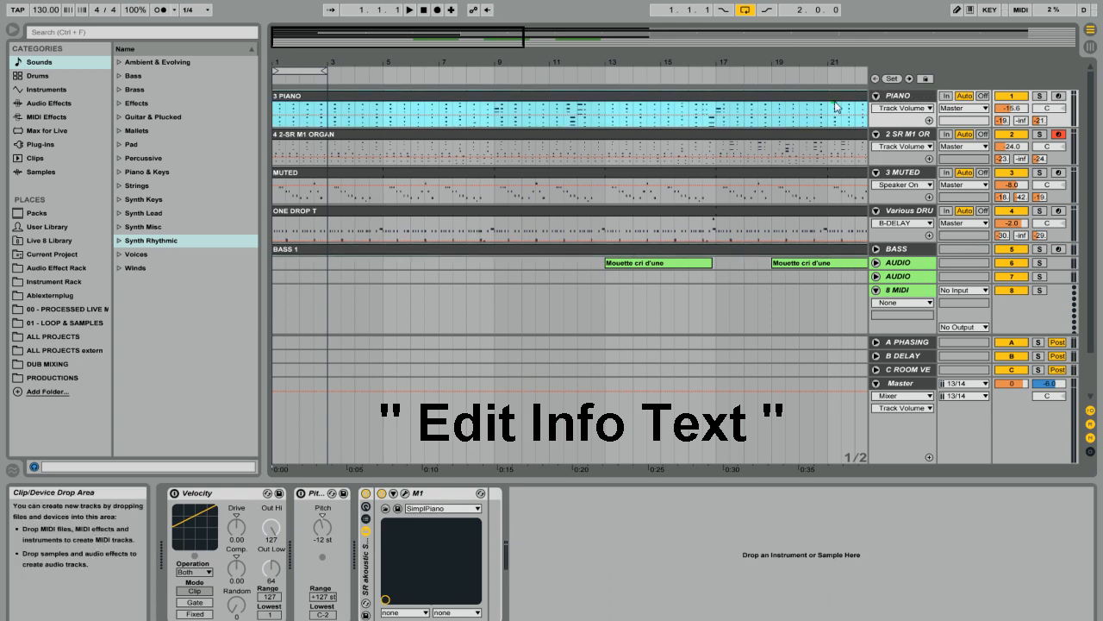
{"action": "left_click", "coordinate": [902, 96]}
{"action": "left_click_drag", "start_coordinate": [503, 62], "coordinate": [488, 48]}
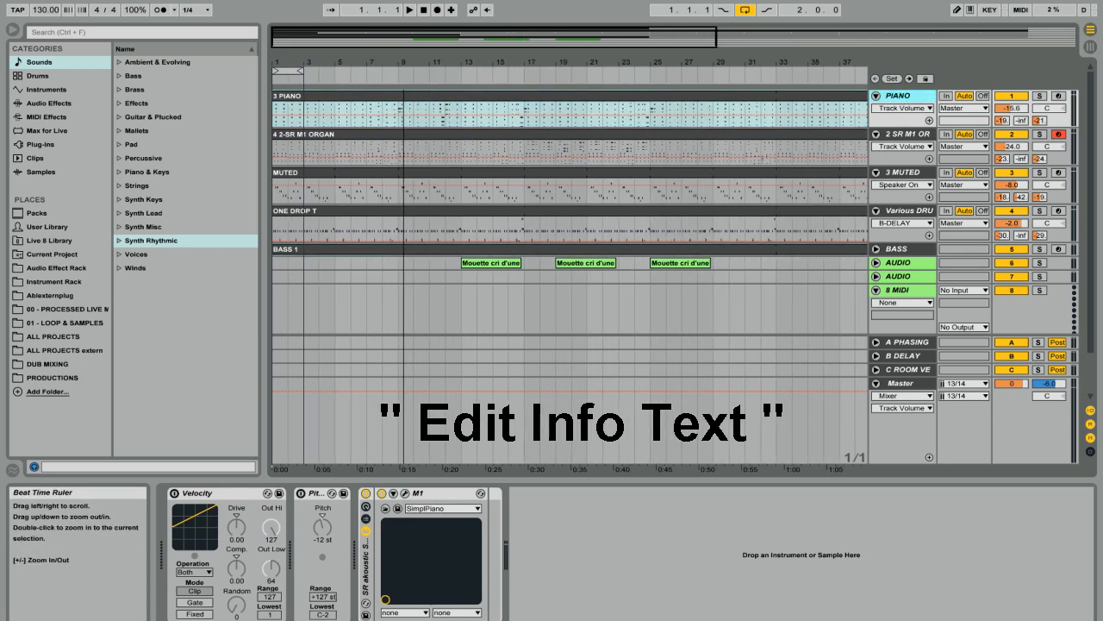
{"action": "right_click", "coordinate": [897, 97]}
{"action": "left_click", "coordinate": [940, 162]}
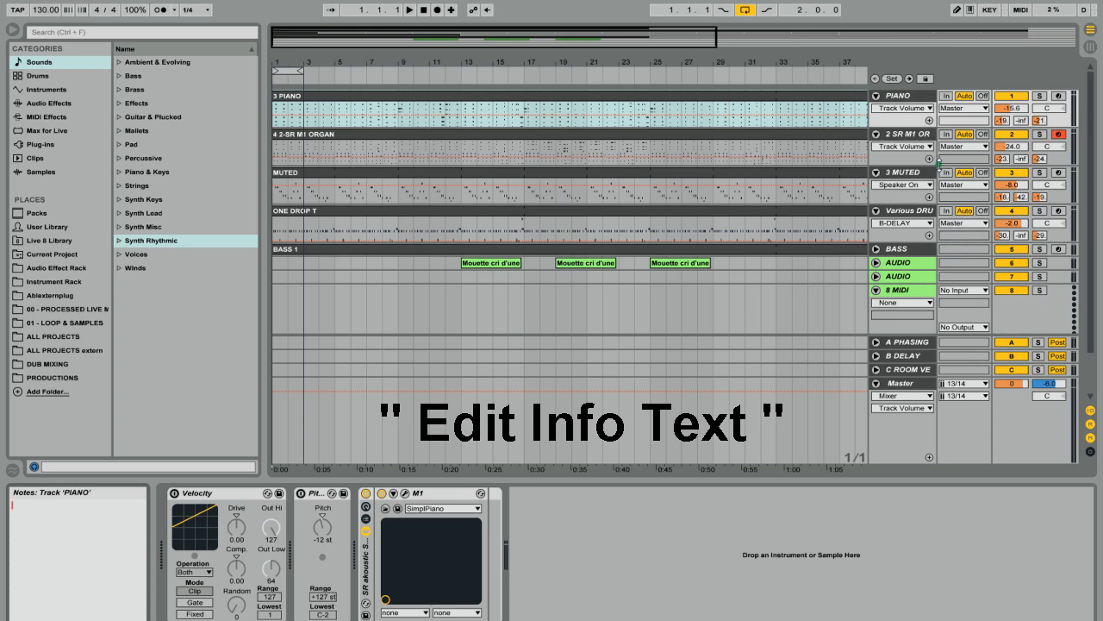
{"action": "type", "text": "vOIR COMP SUR PIANO"}
{"action": "left_click", "coordinate": [819, 307]}
{"action": "mouse_move", "coordinate": [897, 98]}
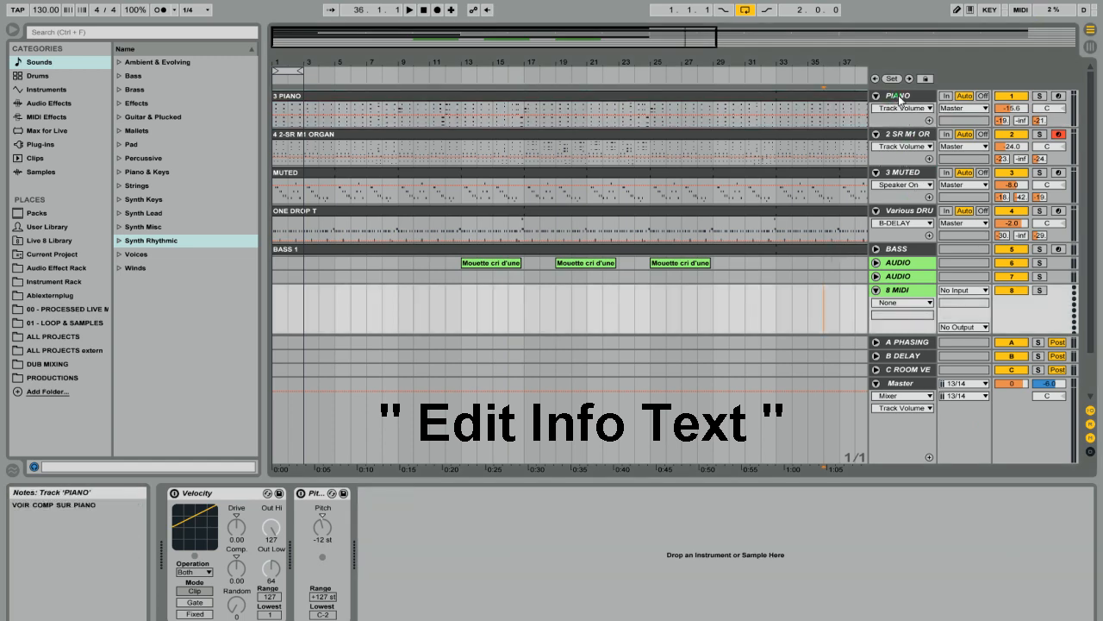
Step: Add the info text "VELOCIT2" to the Velocity device on the PIANO track
{"action": "left_click", "coordinate": [780, 102]}
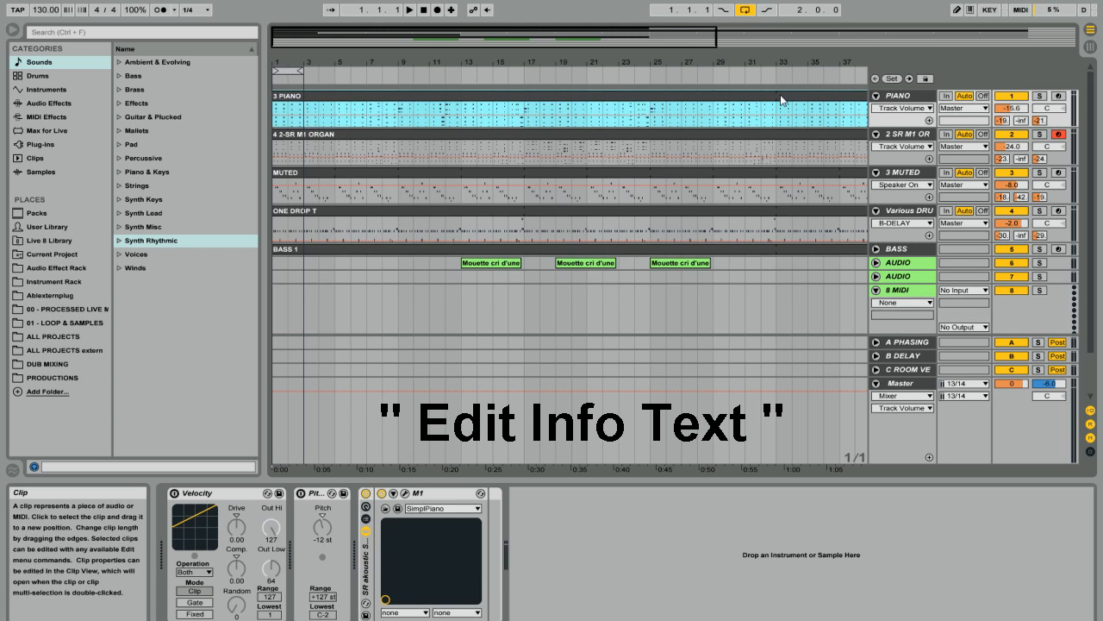
{"action": "left_click_drag", "start_coordinate": [683, 61], "coordinate": [548, 61]}
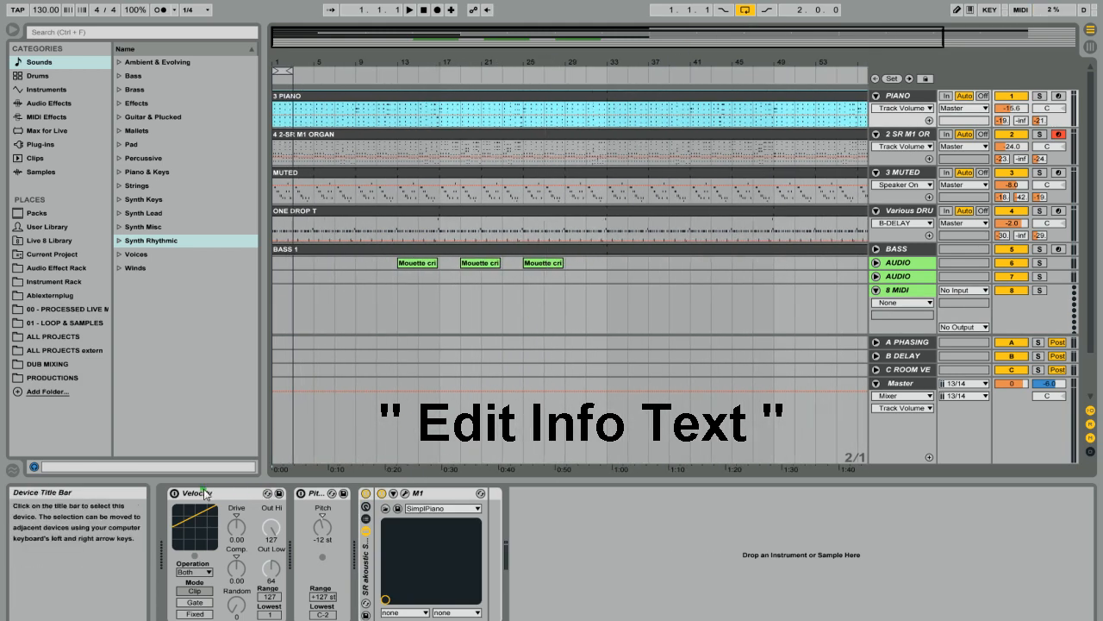
{"action": "right_click", "coordinate": [233, 494]}
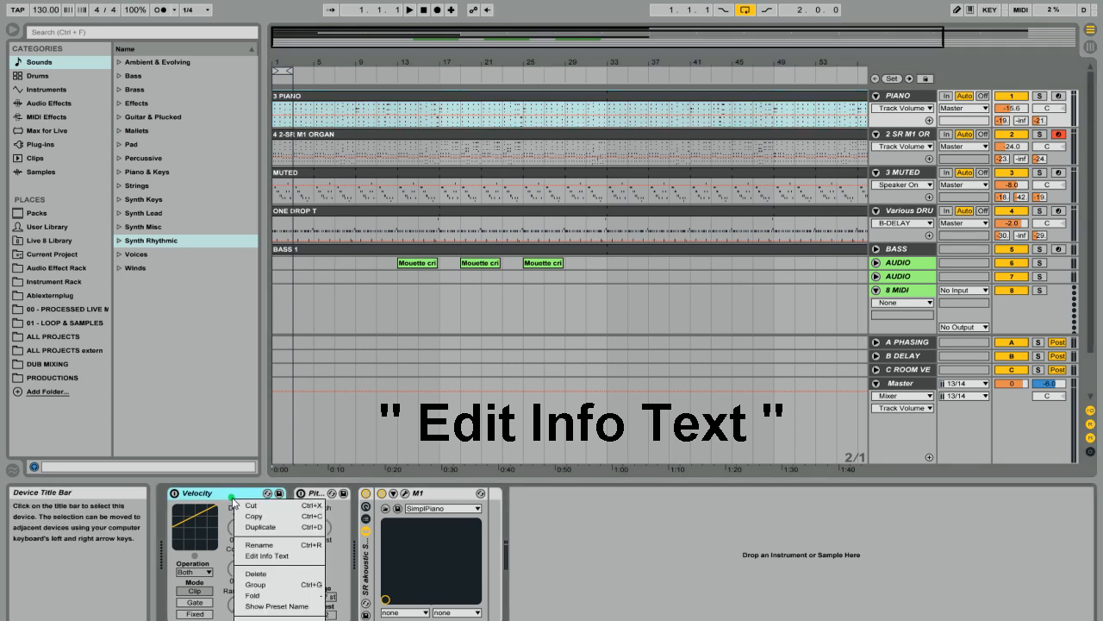
{"action": "left_click", "coordinate": [272, 556]}
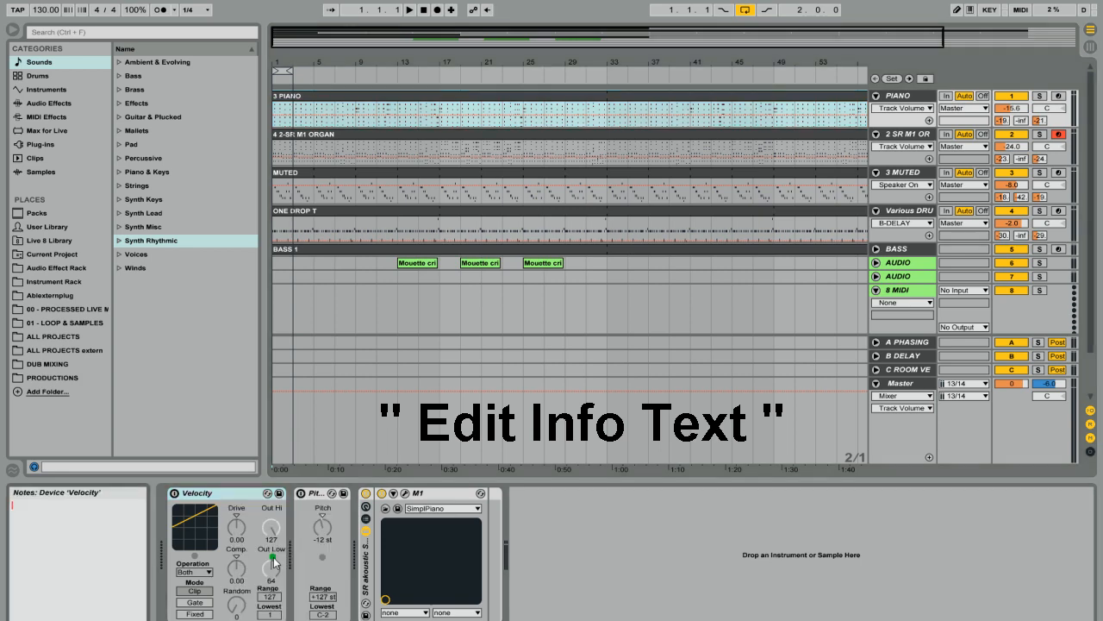
{"action": "type", "text": "VELOCIT2"}
{"action": "left_click", "coordinate": [245, 498]}
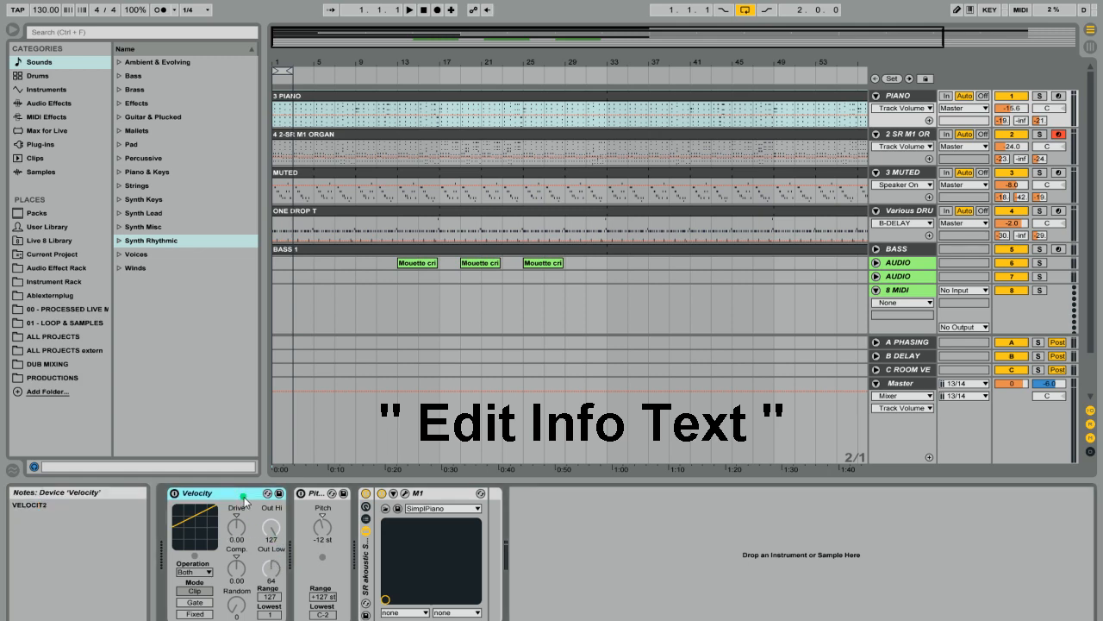
Step: Show the macro controls of the SR akoustic SKANK rack and enter the info text "DECAY IMPECABLE A 4" for Macro 1
{"action": "right_click", "coordinate": [235, 530]}
{"action": "left_click", "coordinate": [367, 511]}
{"action": "left_click", "coordinate": [367, 510]}
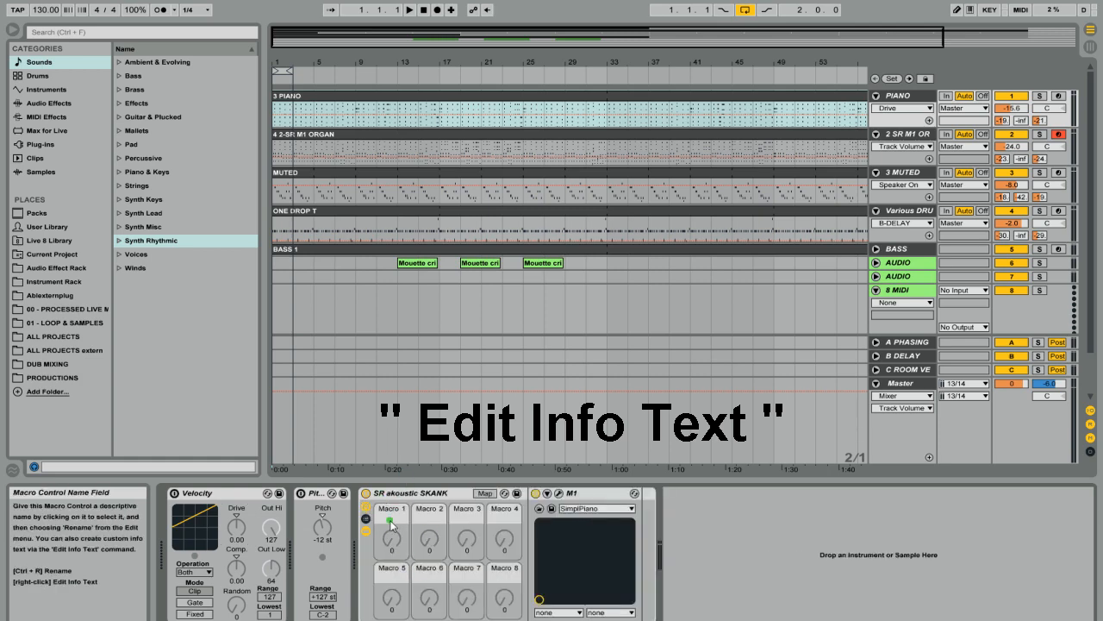
{"action": "right_click", "coordinate": [393, 523]}
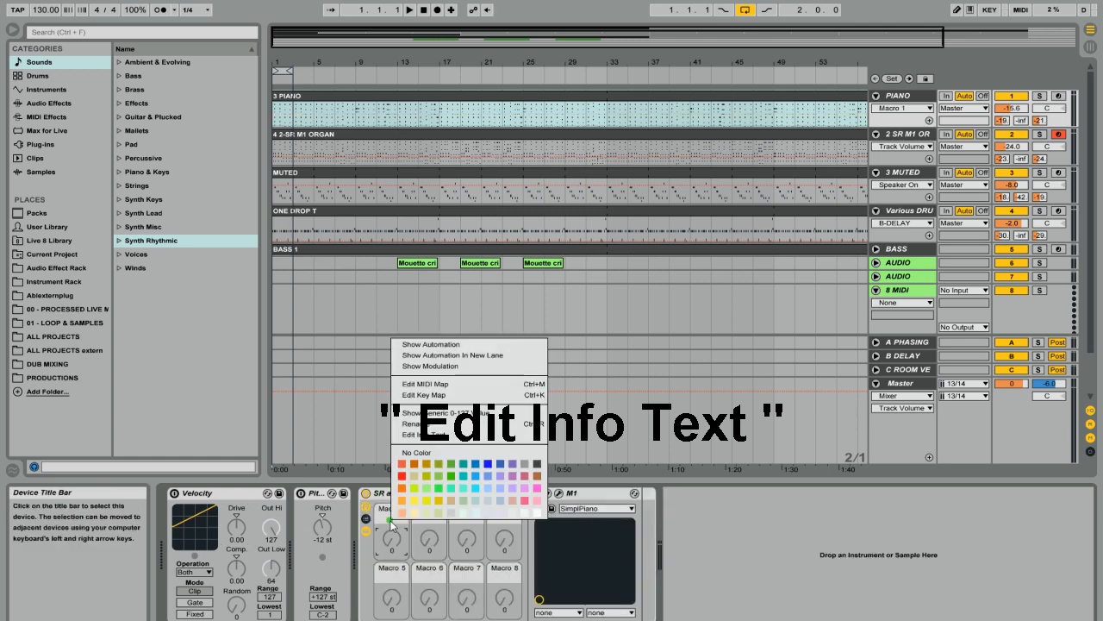
{"action": "left_click", "coordinate": [416, 436]}
{"action": "type", "text": "DECAY"}
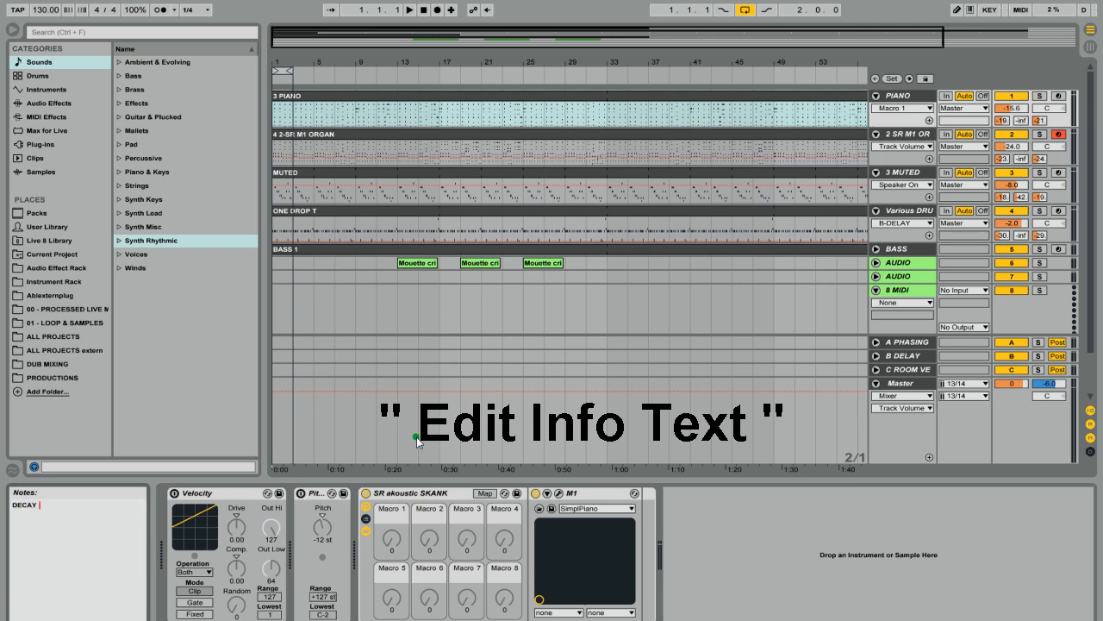
{"action": "type", "text": " IMPECABLE A 4"}
{"action": "key", "text": "Return"}
{"action": "key", "text": "Escape"}
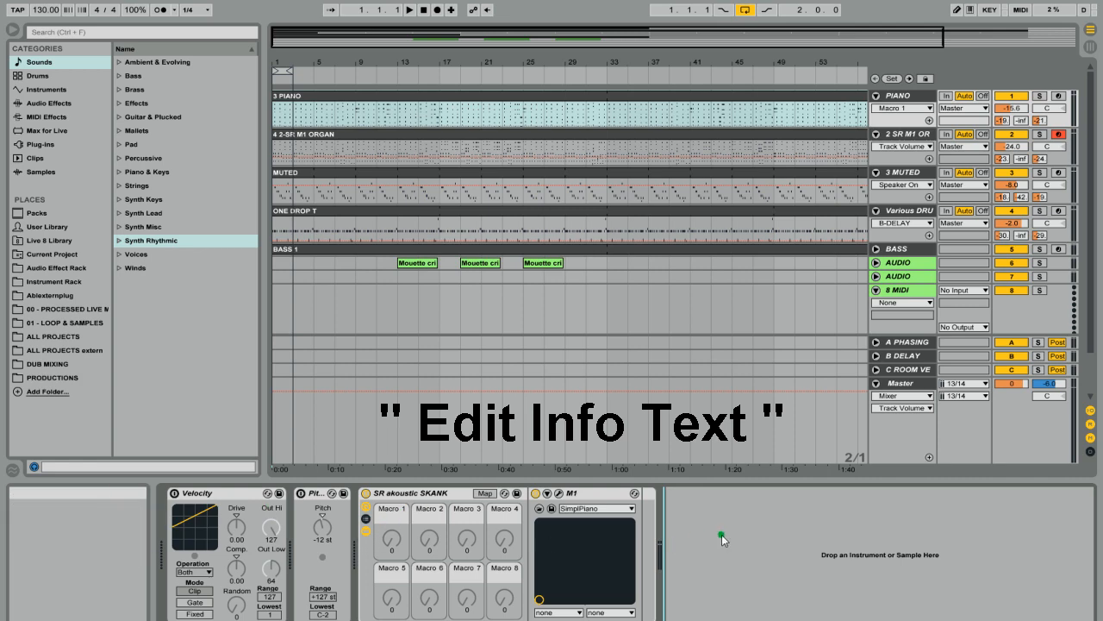
Step: Split the MUTED clip at bar 11
{"action": "left_click", "coordinate": [430, 494]}
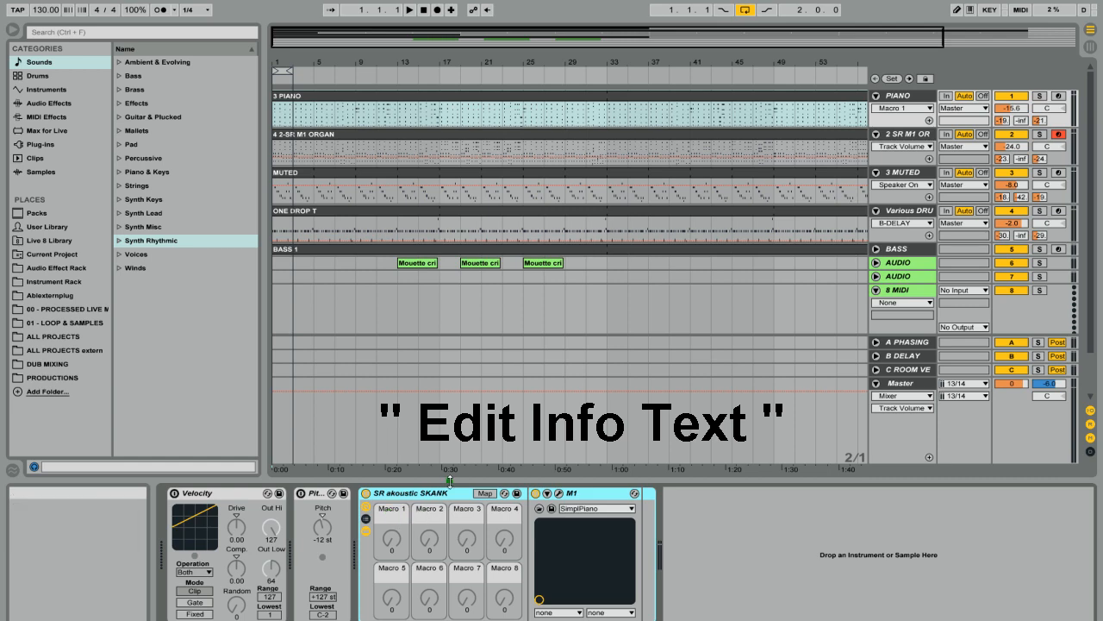
{"action": "left_click", "coordinate": [35, 0]}
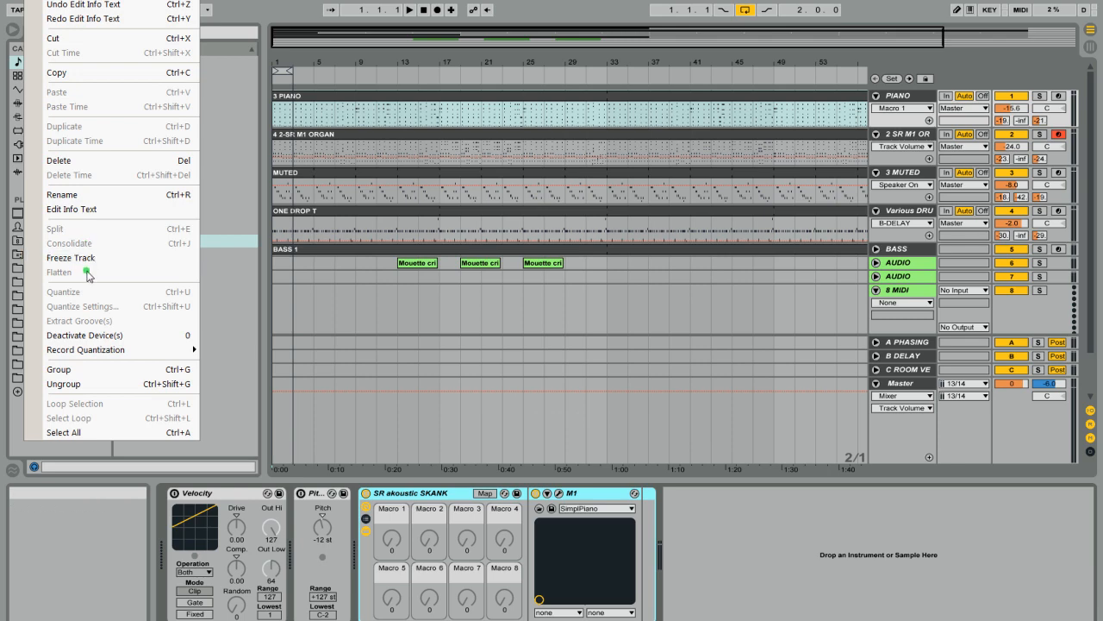
{"action": "key", "text": "ctrl+e"}
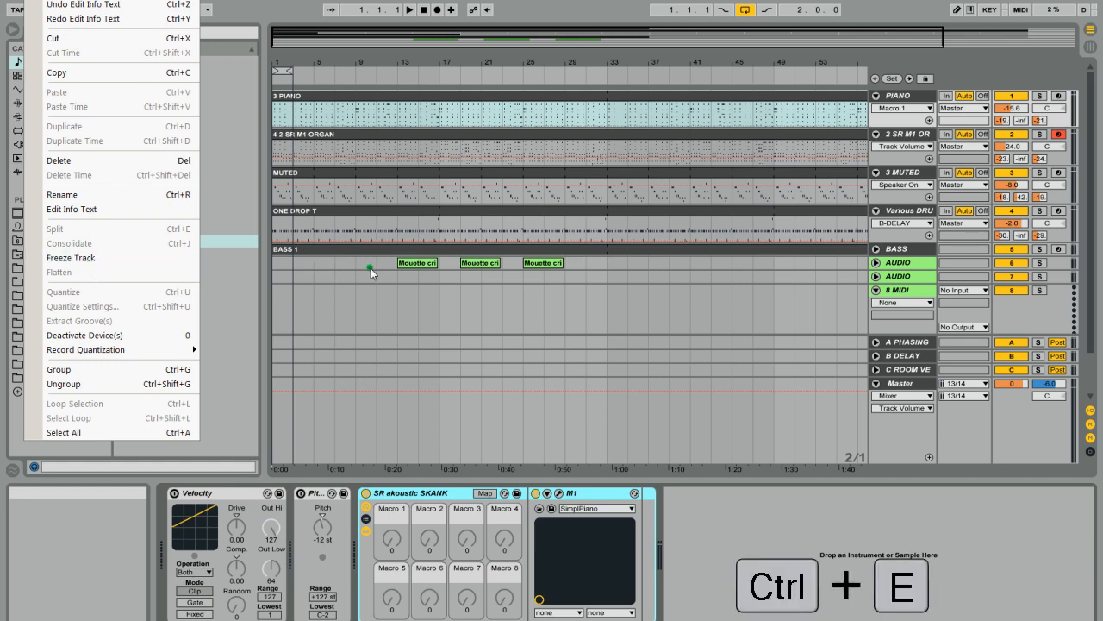
{"action": "left_click", "coordinate": [377, 197]}
{"action": "key", "text": "ctrl+e"}
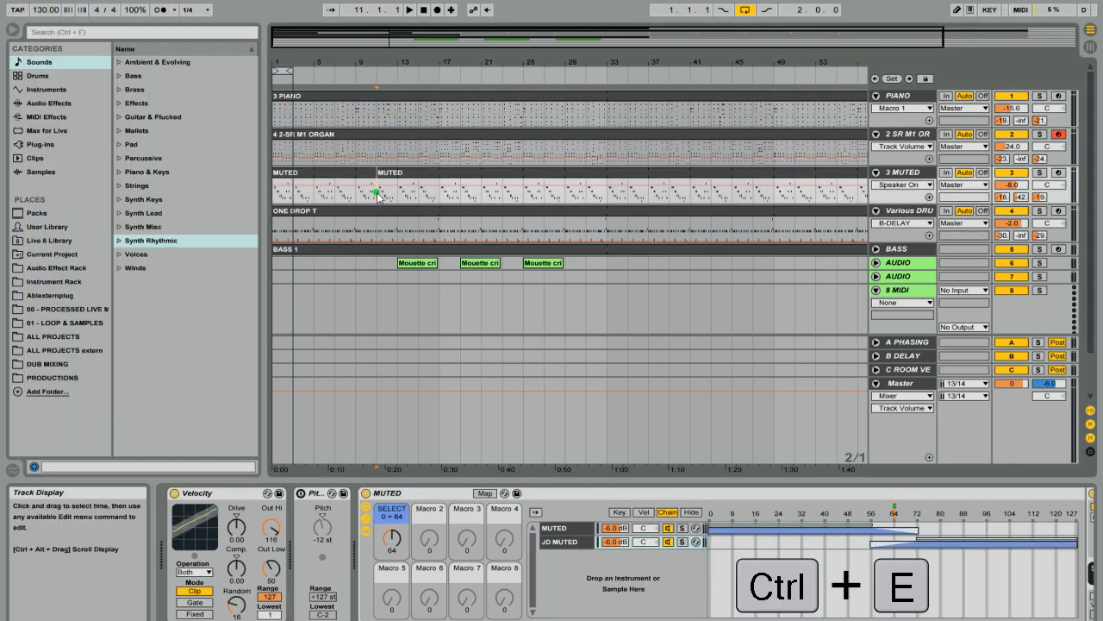
Step: Split bars 11 to 17 off as a separate MUTED clip, and undo a trial move of that clip
{"action": "mouse_move", "coordinate": [394, 175]}
{"action": "left_mouse_down"}
{"action": "mouse_move", "coordinate": [418, 175]}
{"action": "mouse_move", "coordinate": [396, 174]}
{"action": "left_mouse_up"}
{"action": "left_click", "coordinate": [392, 195]}
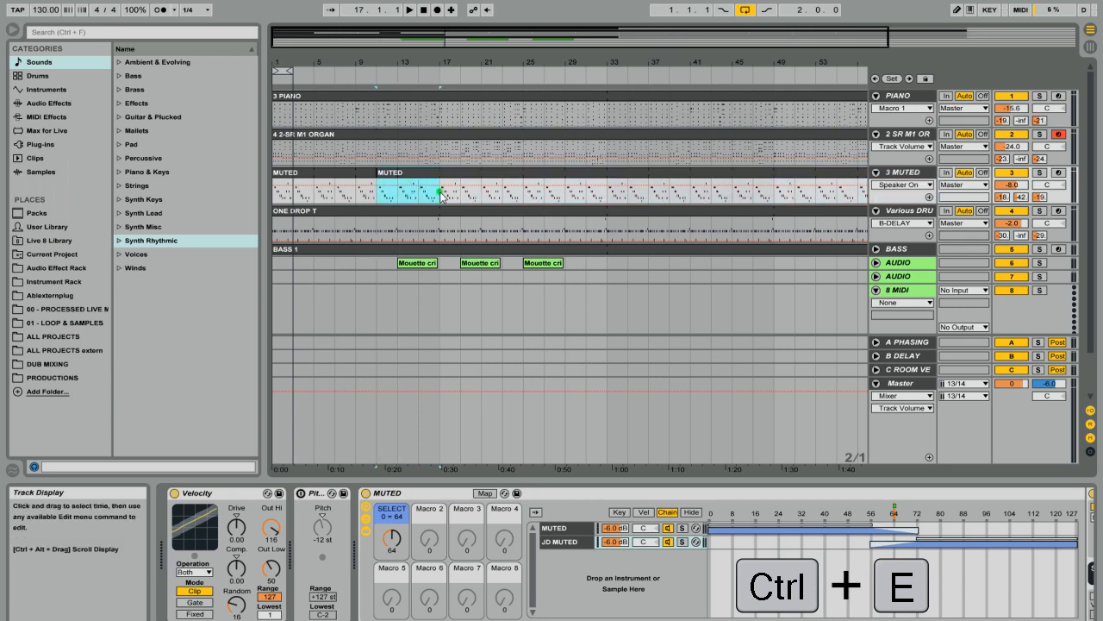
{"action": "key", "text": "ctrl+e"}
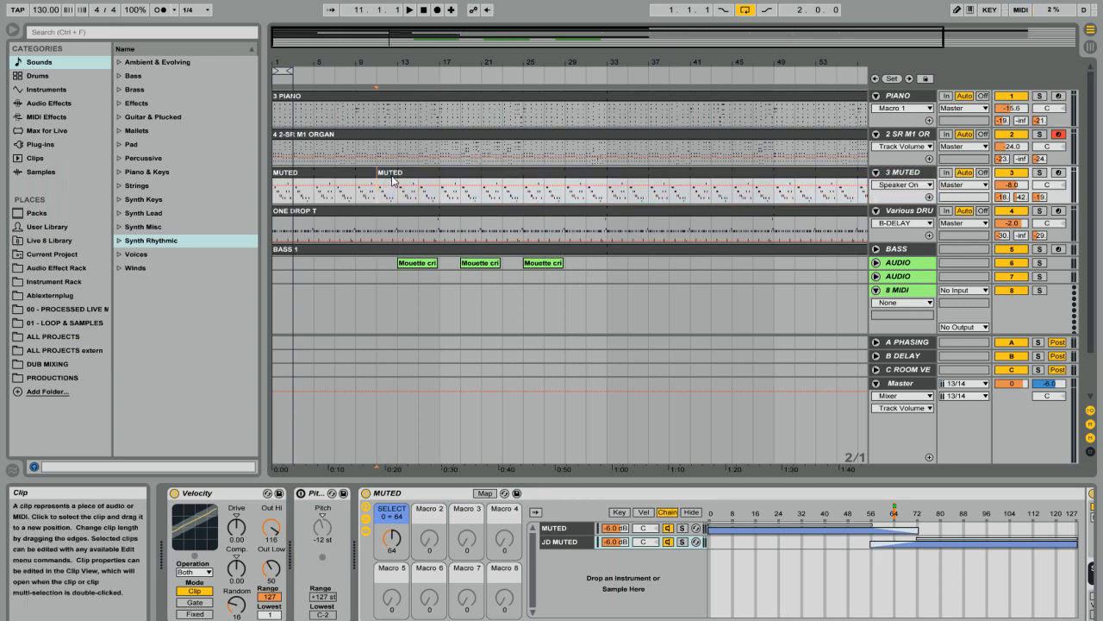
{"action": "left_click_drag", "start_coordinate": [401, 175], "coordinate": [492, 180]}
{"action": "key", "text": "ctrl+z"}
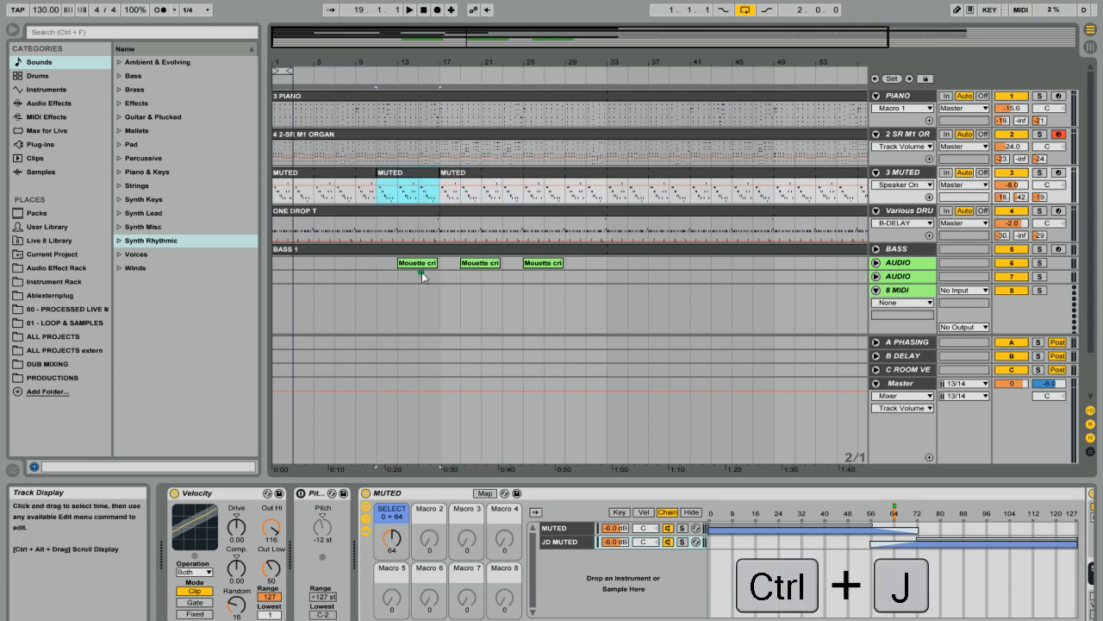
Step: Unfold the first AUDIO track and play the arrangement from its first Mouette cri d'une clip
{"action": "left_click", "coordinate": [876, 262]}
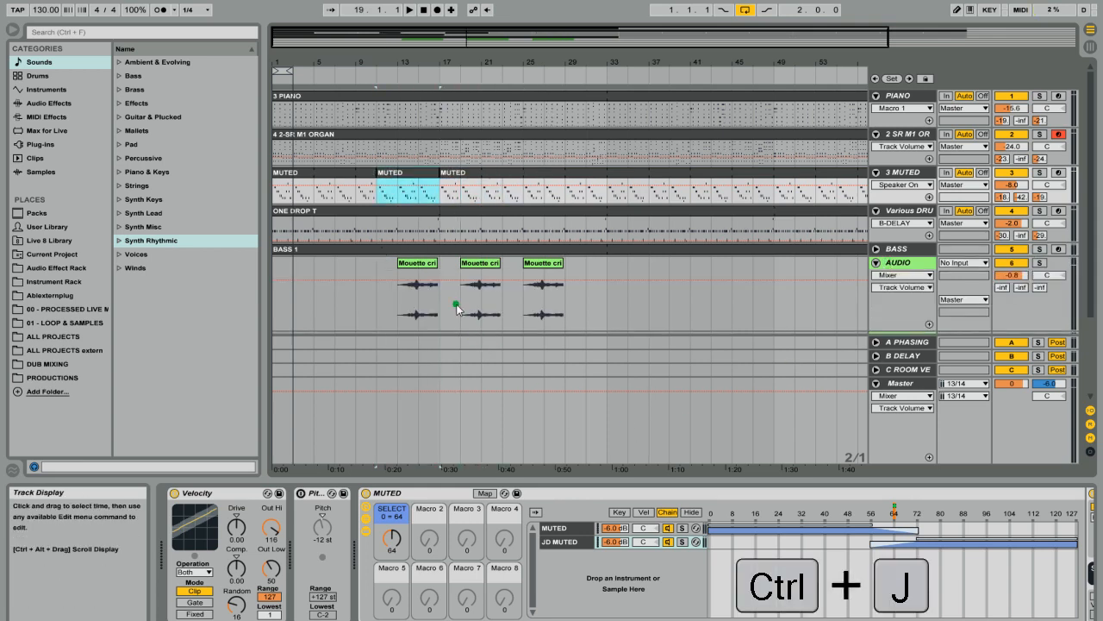
{"action": "left_click", "coordinate": [420, 272]}
{"action": "key", "text": "space"}
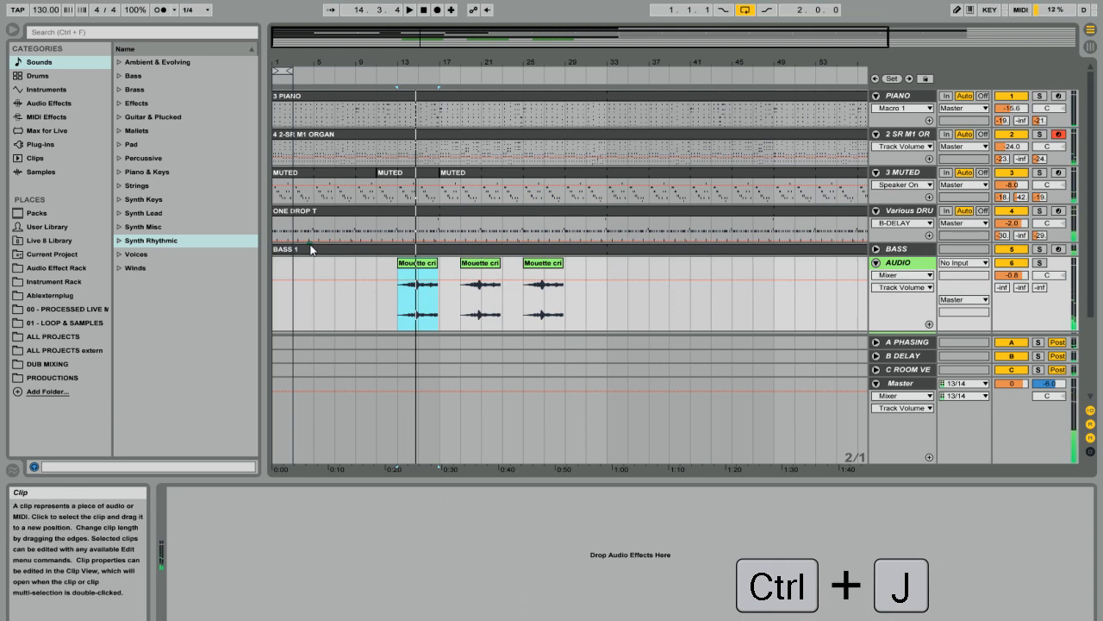
Step: Consolidate the three Mouette cri d'une clips across bars 13 to 29 on the AUDIO track, and undo it
{"action": "left_click_drag", "start_coordinate": [398, 301], "coordinate": [554, 297]}
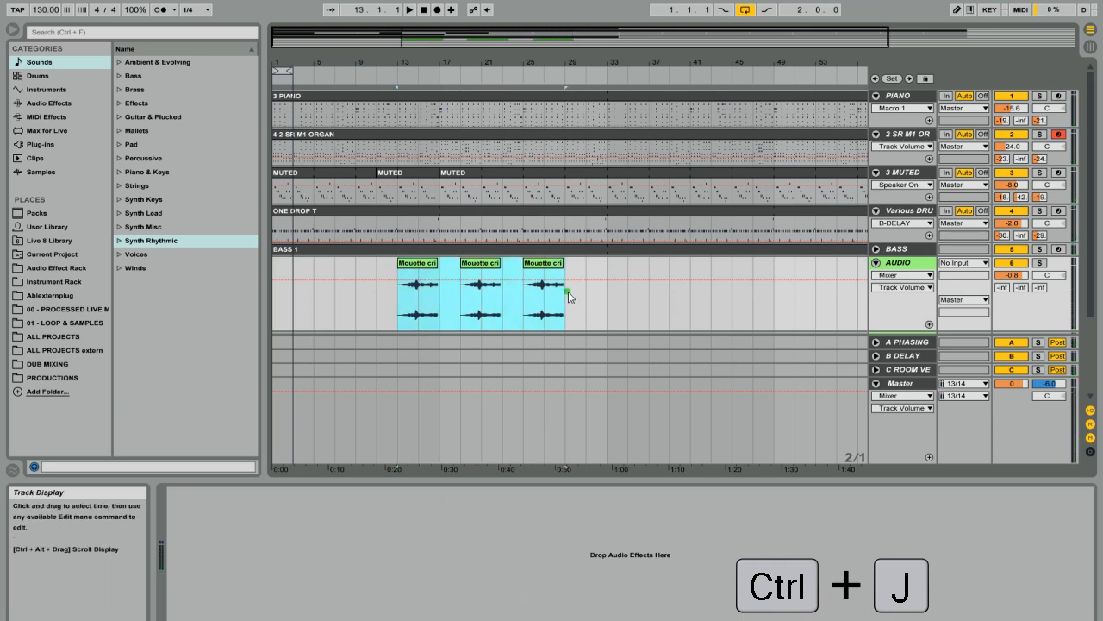
{"action": "key", "text": "ctrl+j"}
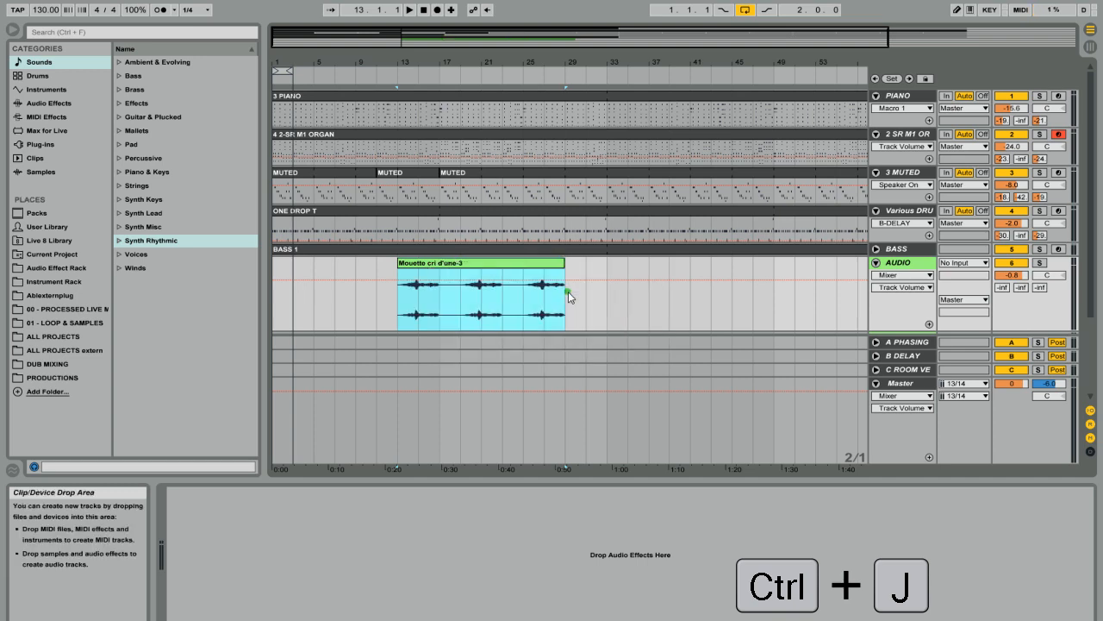
{"action": "key", "text": "ctrl+z"}
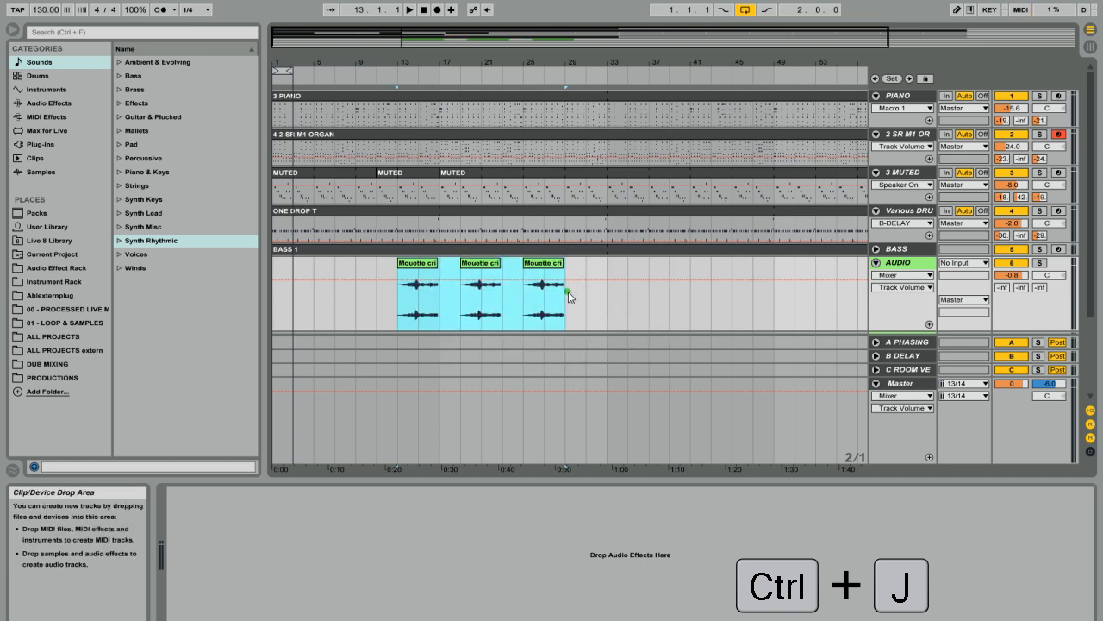
Step: Delete bars 17 to 21 from the third MUTED clip, and consolidate all MUTED clips on that track into one
{"action": "left_click_drag", "start_coordinate": [441, 191], "coordinate": [479, 195]}
{"action": "key", "text": "ctrl+j"}
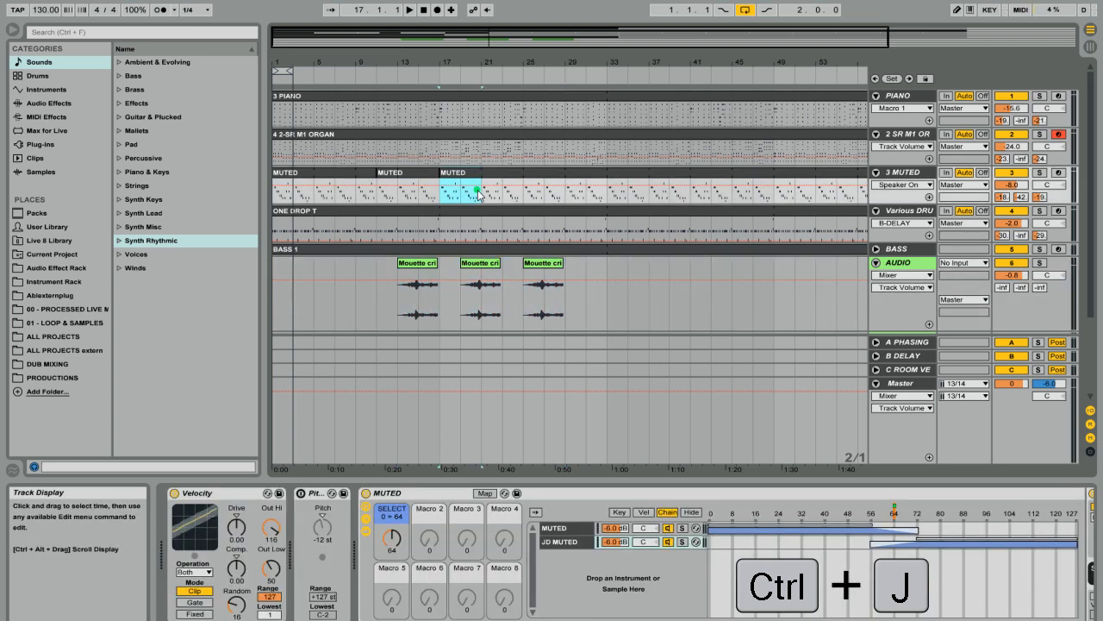
{"action": "left_click", "coordinate": [356, 186]}
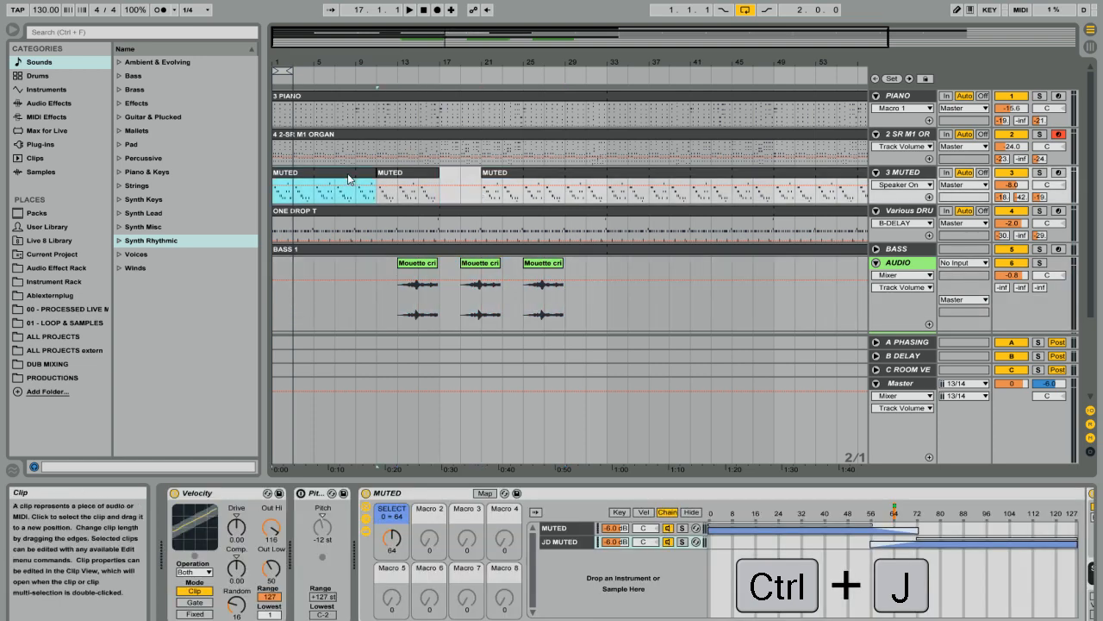
{"action": "left_click", "coordinate": [559, 190], "text": "shift"}
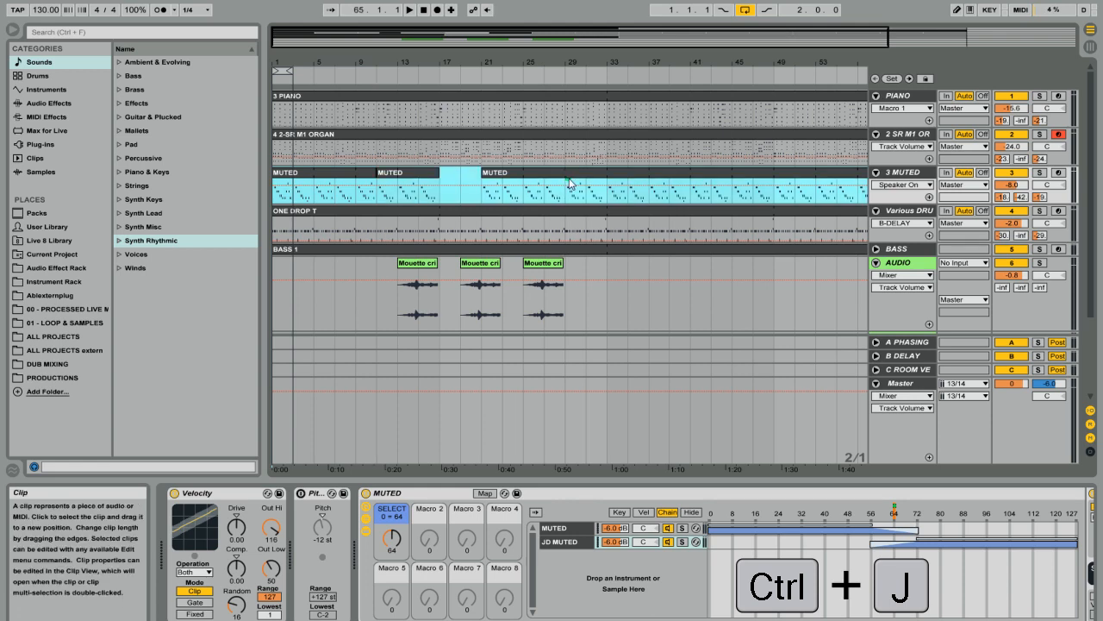
{"action": "key", "text": "ctrl+j"}
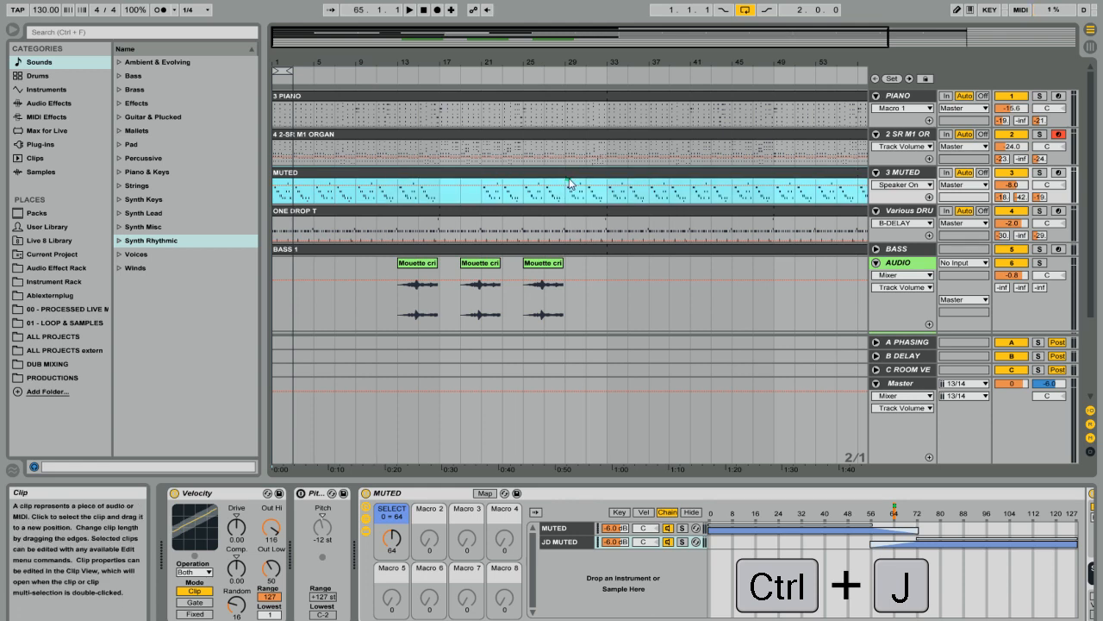
Step: Open the consolidated MUTED clip in the note editor, inspect its notes in an enlarged view, and shrink the view back
{"action": "double_click", "coordinate": [569, 179]}
{"action": "left_click_drag", "start_coordinate": [582, 480], "coordinate": [583, 284]}
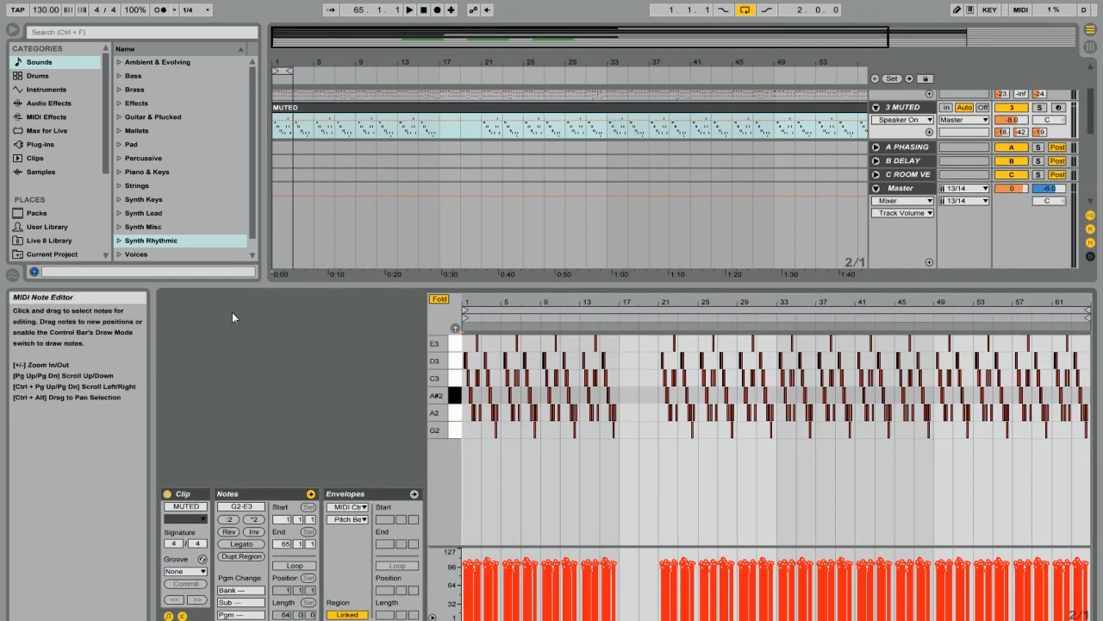
{"action": "left_click_drag", "start_coordinate": [419, 285], "coordinate": [467, 464]}
Step: Undo the consolidation, the deleted section and the clip splits on the MUTED track
{"action": "key", "text": "ctrl+z"}
{"action": "key", "text": "ctrl+z"}
{"action": "key", "text": "ctrl+z"}
{"action": "key", "text": "ctrl+z"}
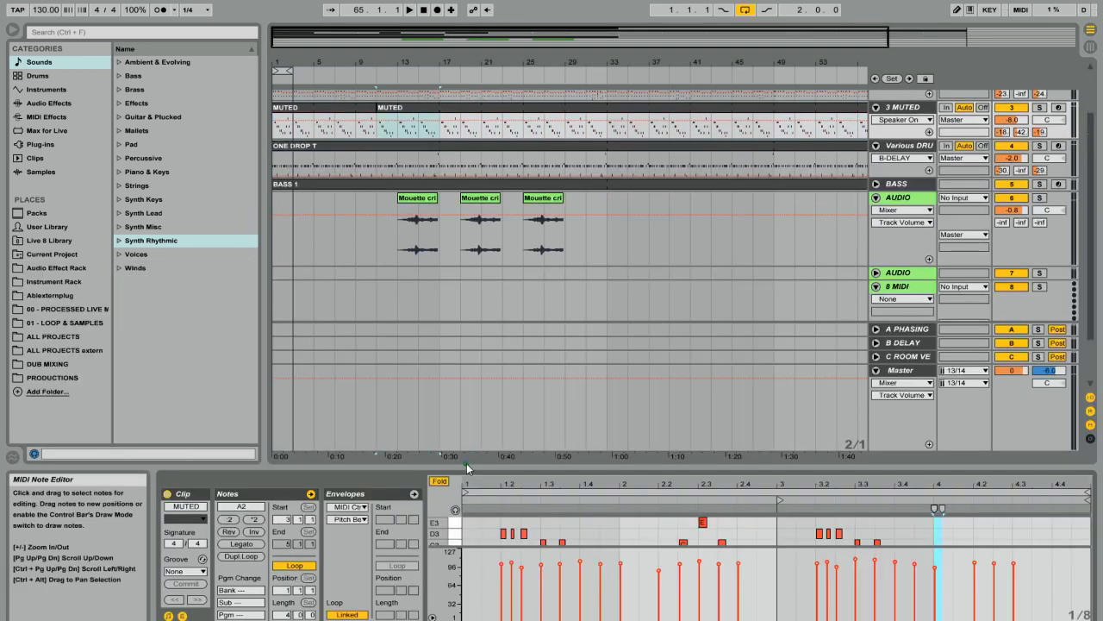
{"action": "key", "text": "ctrl+z"}
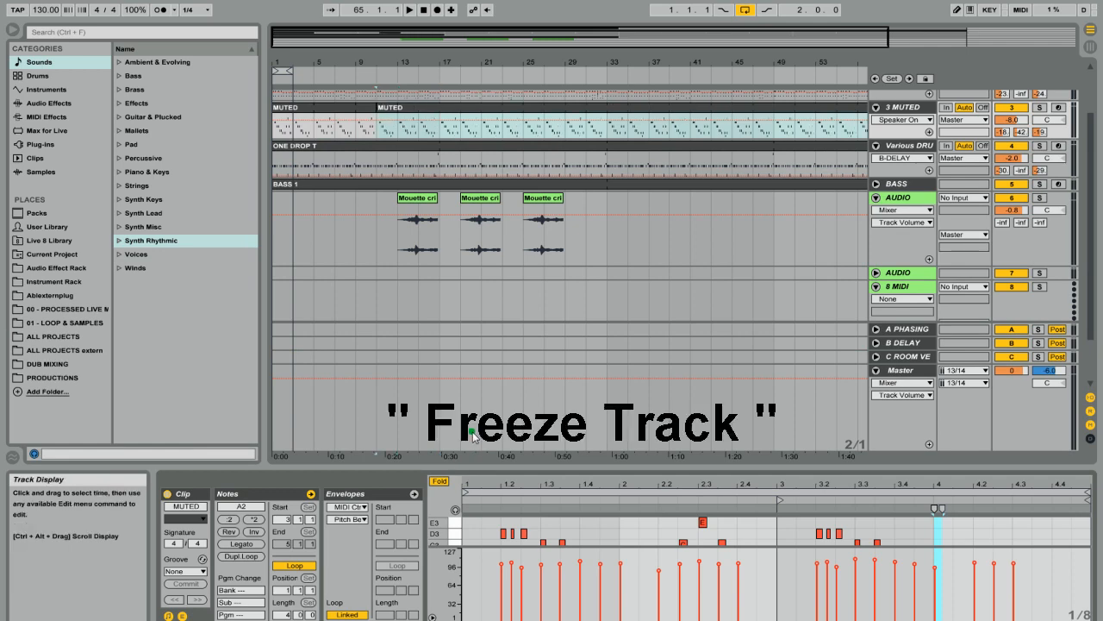
{"action": "key", "text": "ctrl+z"}
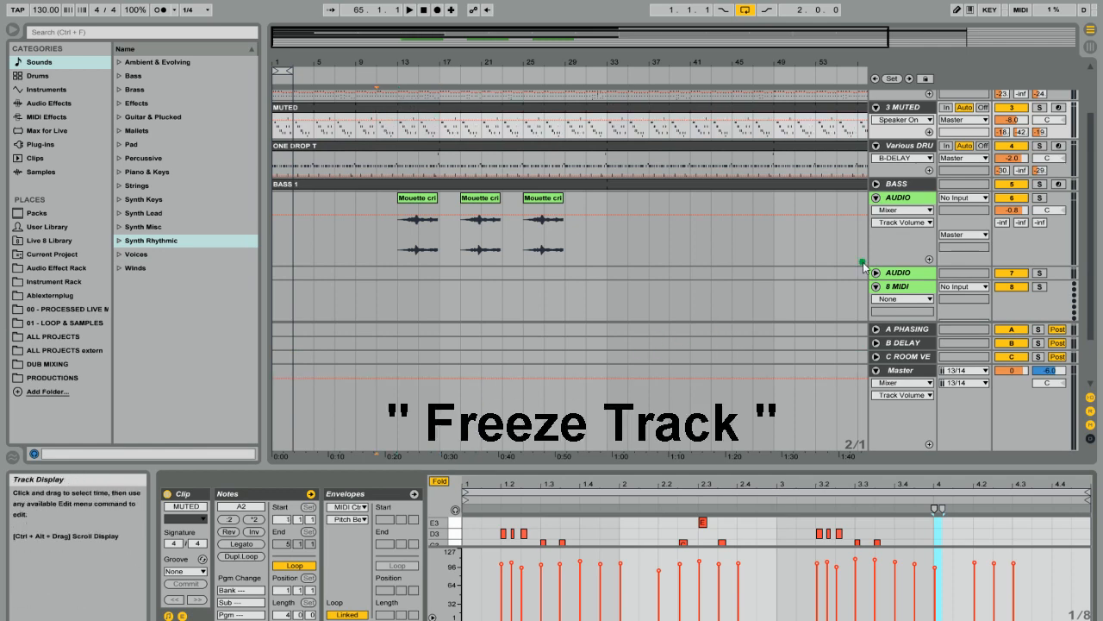
Step: Unfold the BASS track and look through its device chain
{"action": "left_click", "coordinate": [876, 184]}
{"action": "left_click", "coordinate": [893, 186]}
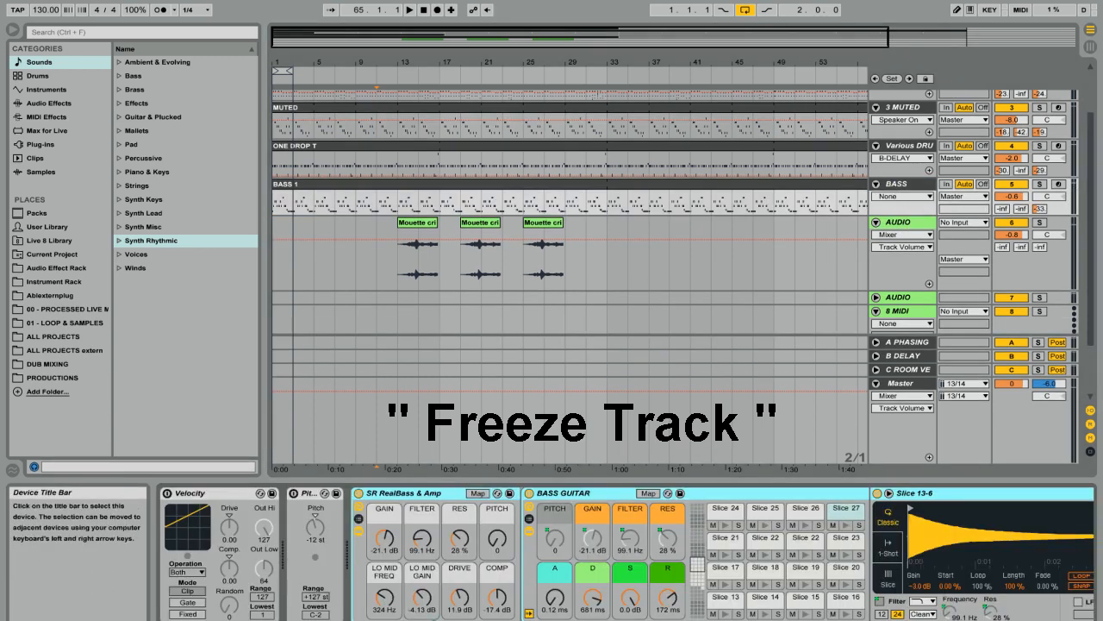
{"action": "mouse_move", "coordinate": [1004, 620]}
{"action": "left_mouse_down"}
{"action": "mouse_move", "coordinate": [1050, 620]}
{"action": "mouse_move", "coordinate": [1001, 620]}
{"action": "left_mouse_up"}
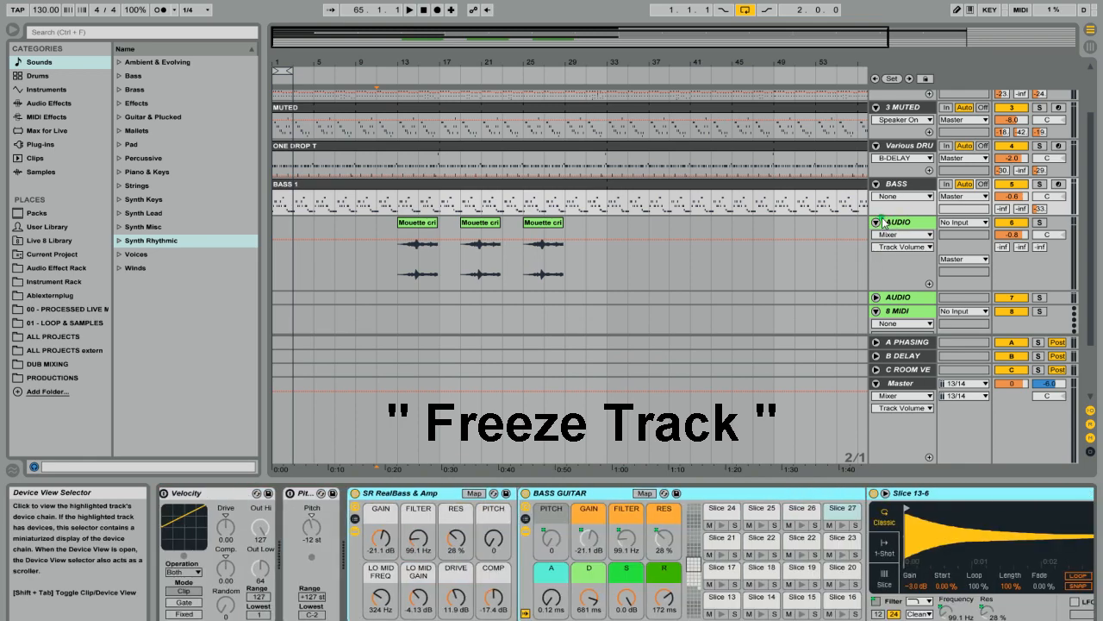
Step: Freeze the AUDIO track that holds the three Mouette cri d'une clips
{"action": "left_click", "coordinate": [882, 222]}
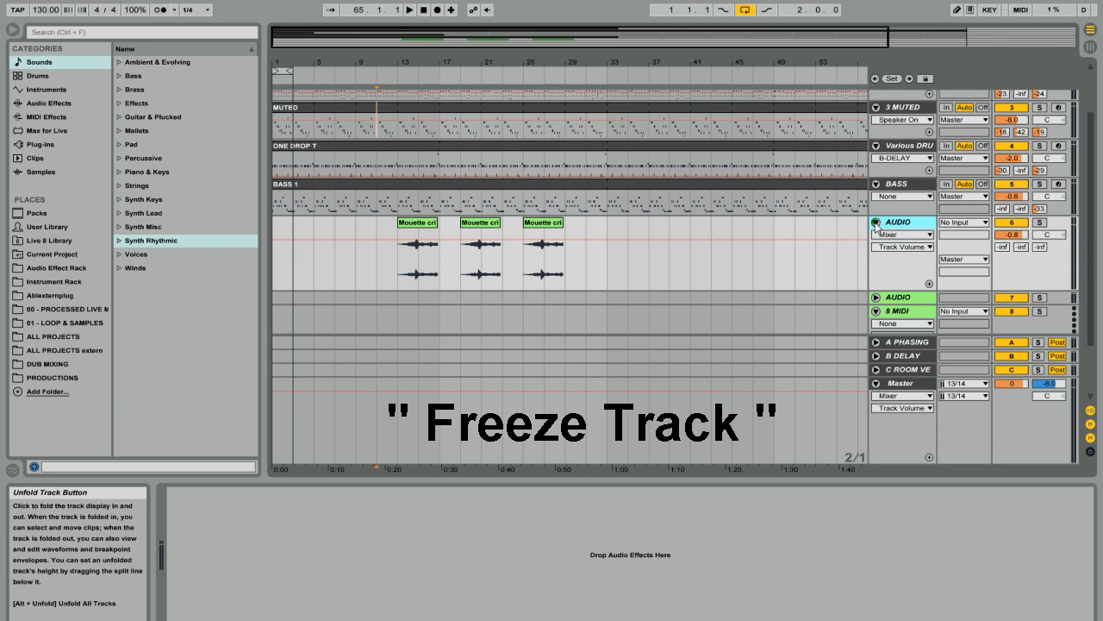
{"action": "right_click", "coordinate": [905, 226]}
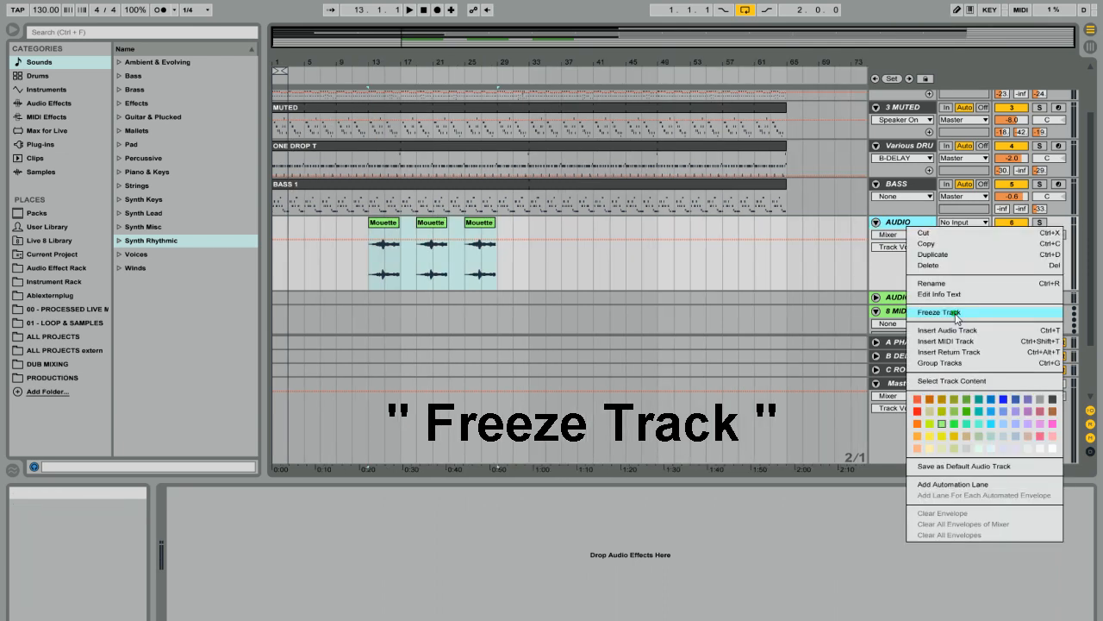
{"action": "left_click", "coordinate": [956, 312]}
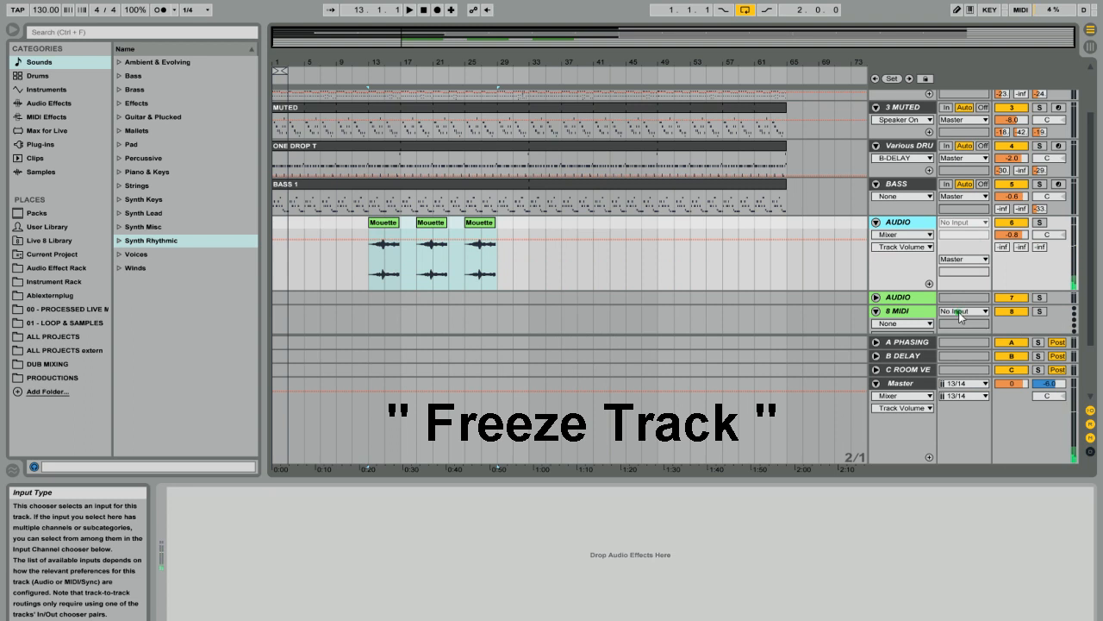
Step: Flatten the frozen AUDIO track into a single clip, and undo both the flatten and the freeze
{"action": "right_click", "coordinate": [915, 226]}
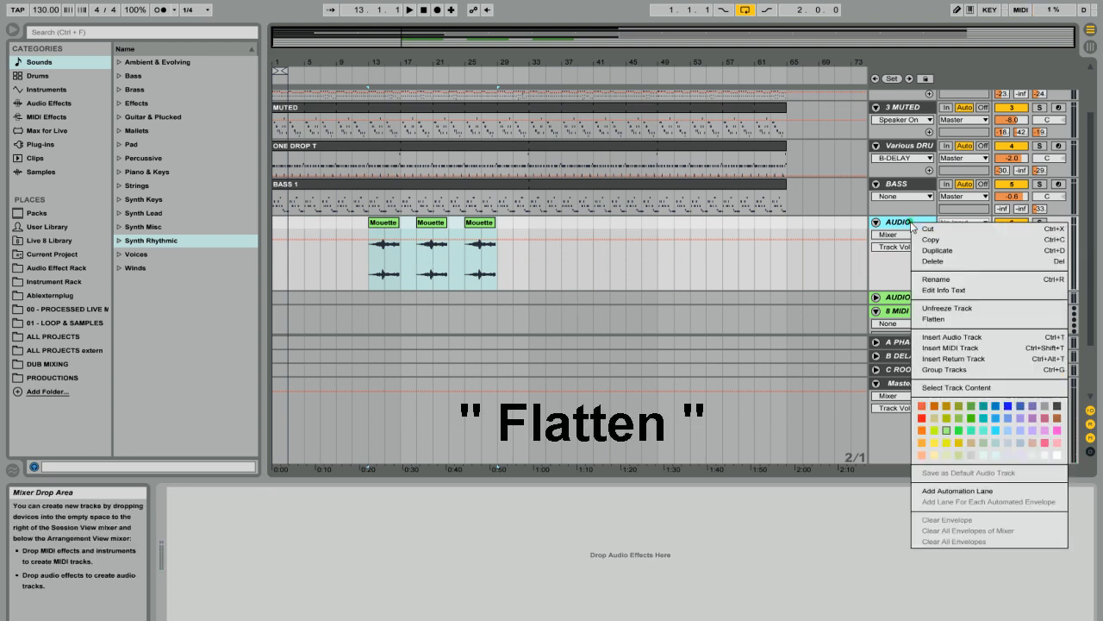
{"action": "left_click", "coordinate": [935, 319]}
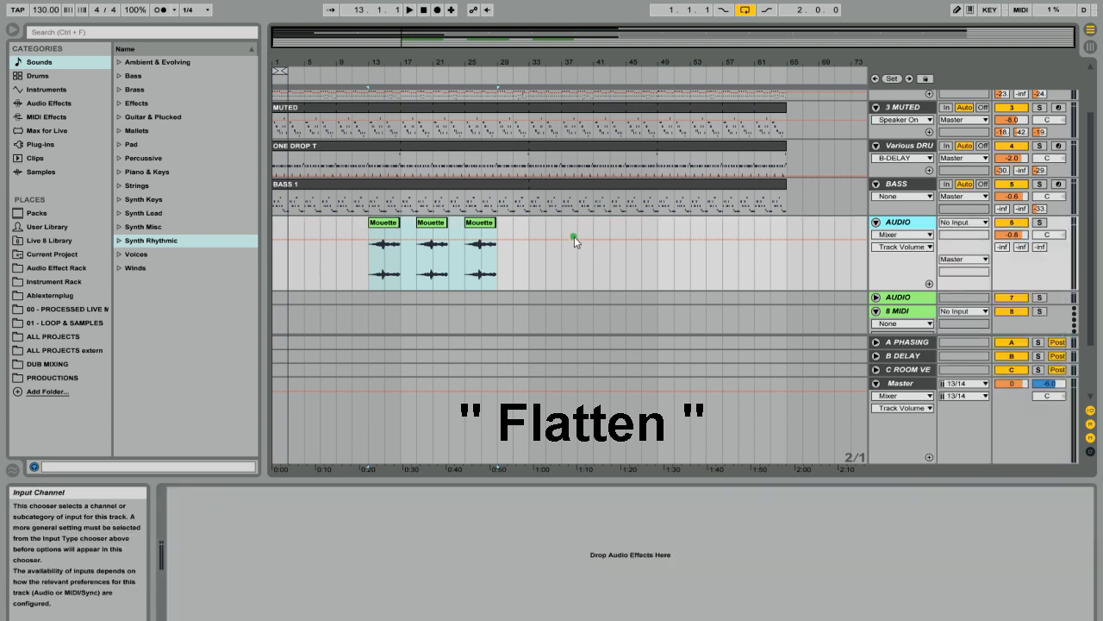
{"action": "left_click_drag", "start_coordinate": [397, 222], "coordinate": [566, 219]}
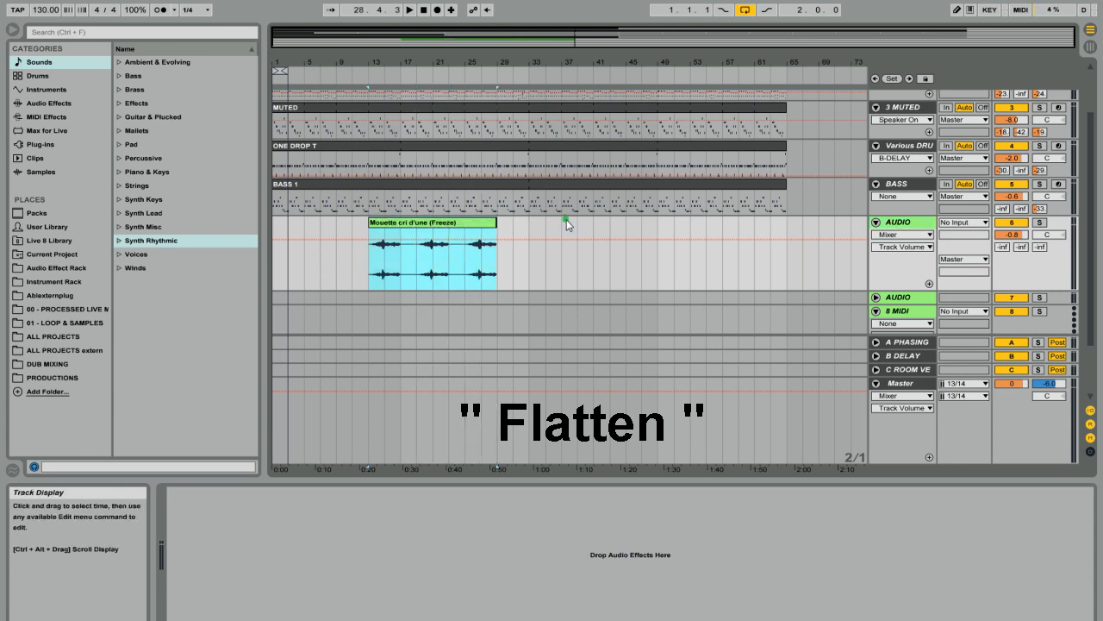
{"action": "key", "text": "ctrl+z"}
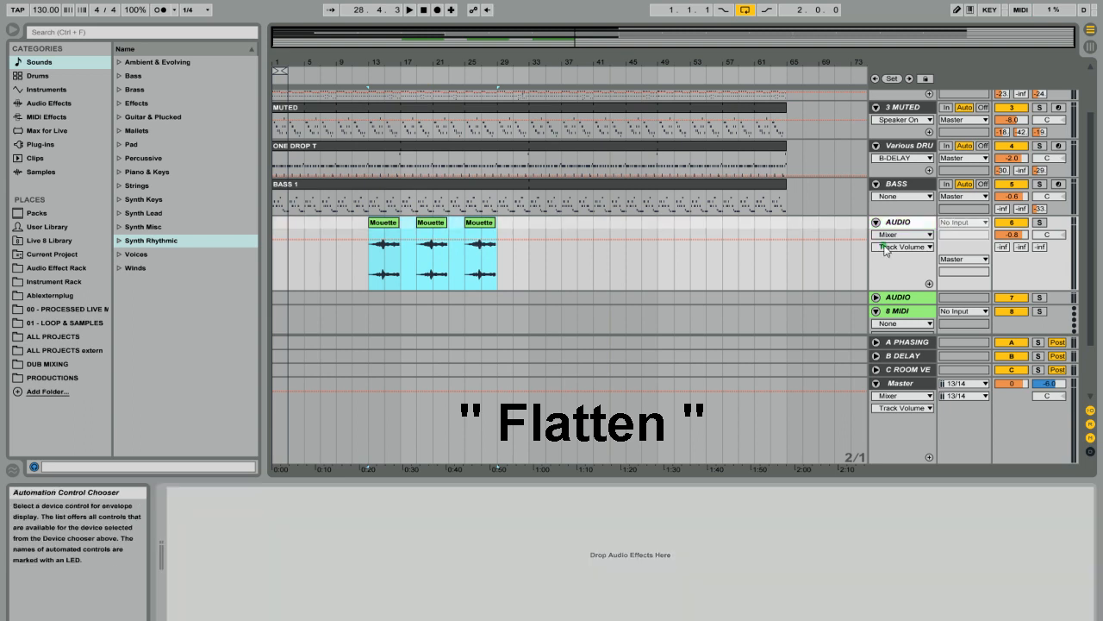
{"action": "left_click", "coordinate": [885, 249]}
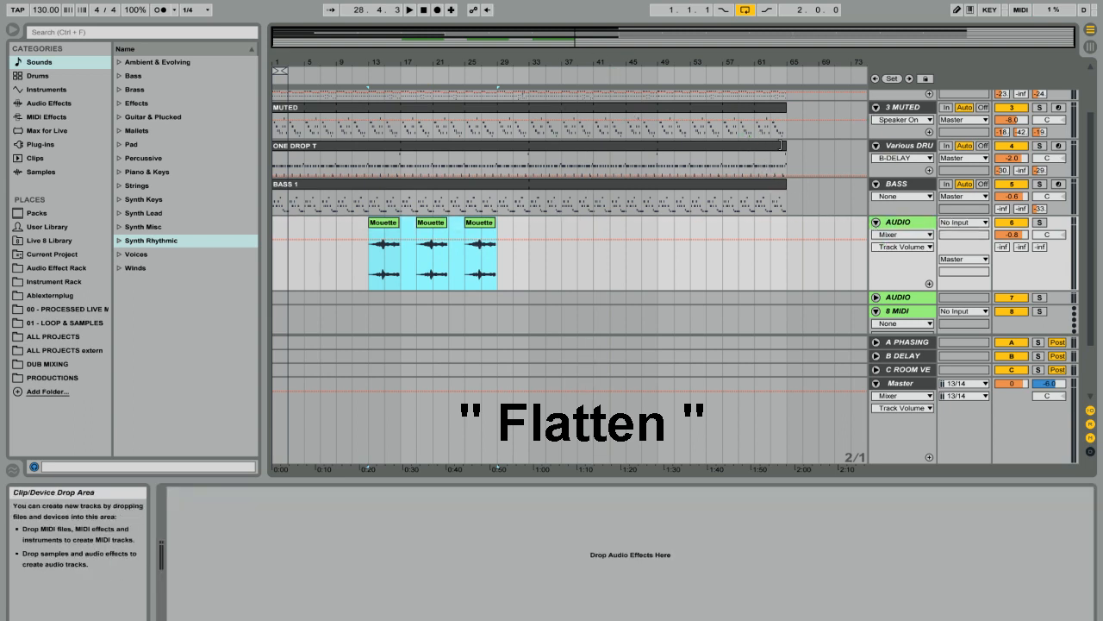
Step: Shorten the ONE DROP T drum clip so that it ends at bar 3, and play the arrangement from bar 1
{"action": "scroll", "coordinate": [688, 155], "scroll_direction": "up", "scroll_amount": 3}
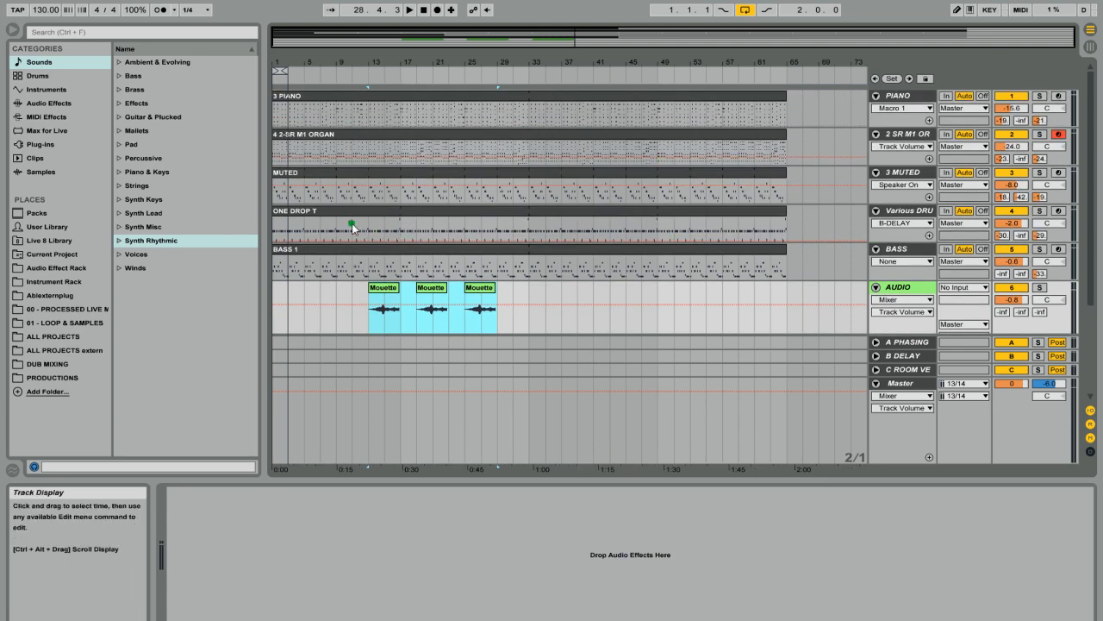
{"action": "left_click", "coordinate": [288, 223]}
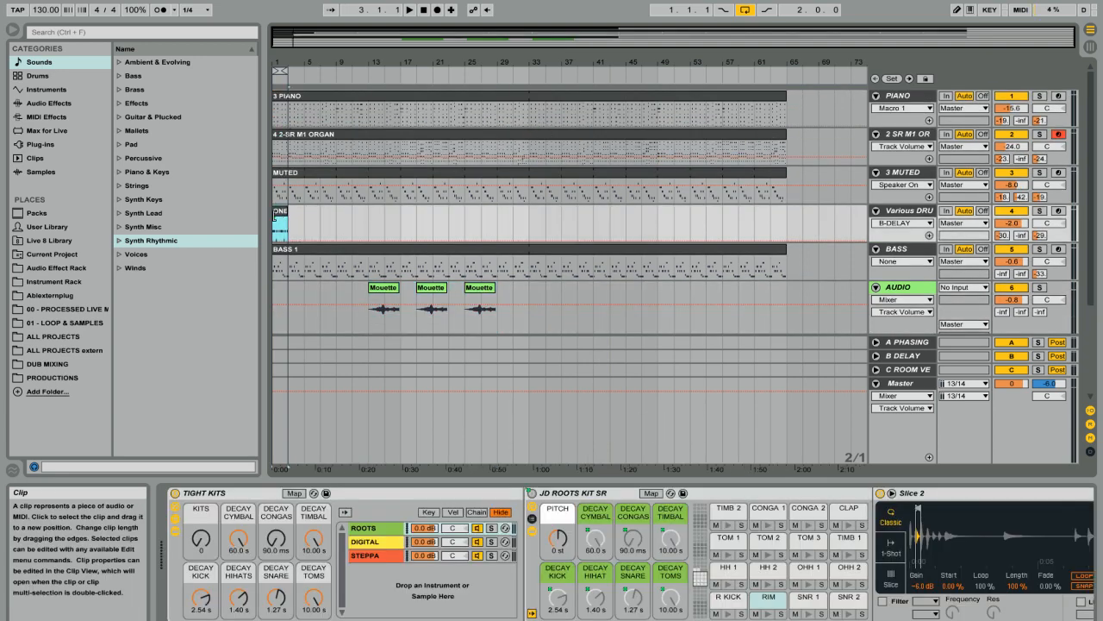
{"action": "key", "text": "space"}
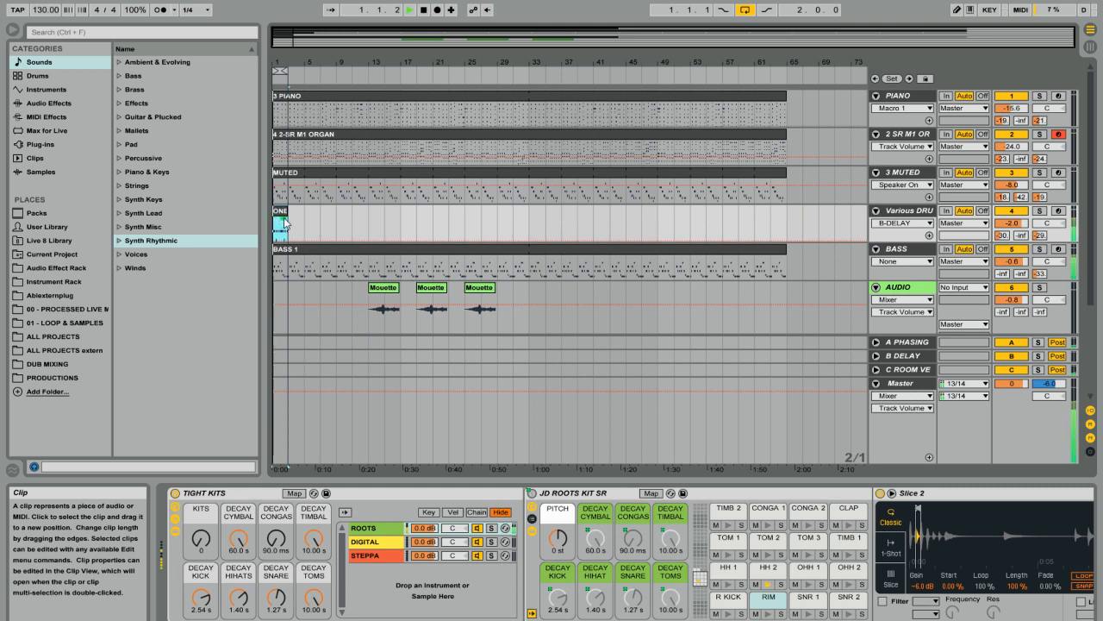
Step: Freeze the drum track that holds the ONE DROP T clip, and play it briefly
{"action": "right_click", "coordinate": [906, 214]}
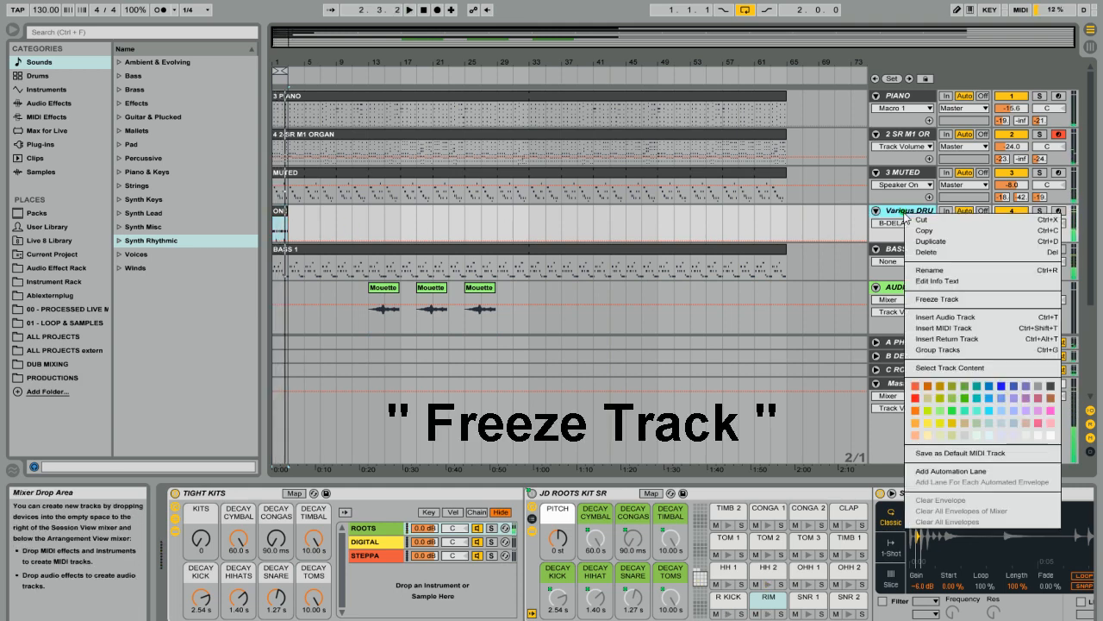
{"action": "left_click", "coordinate": [948, 300]}
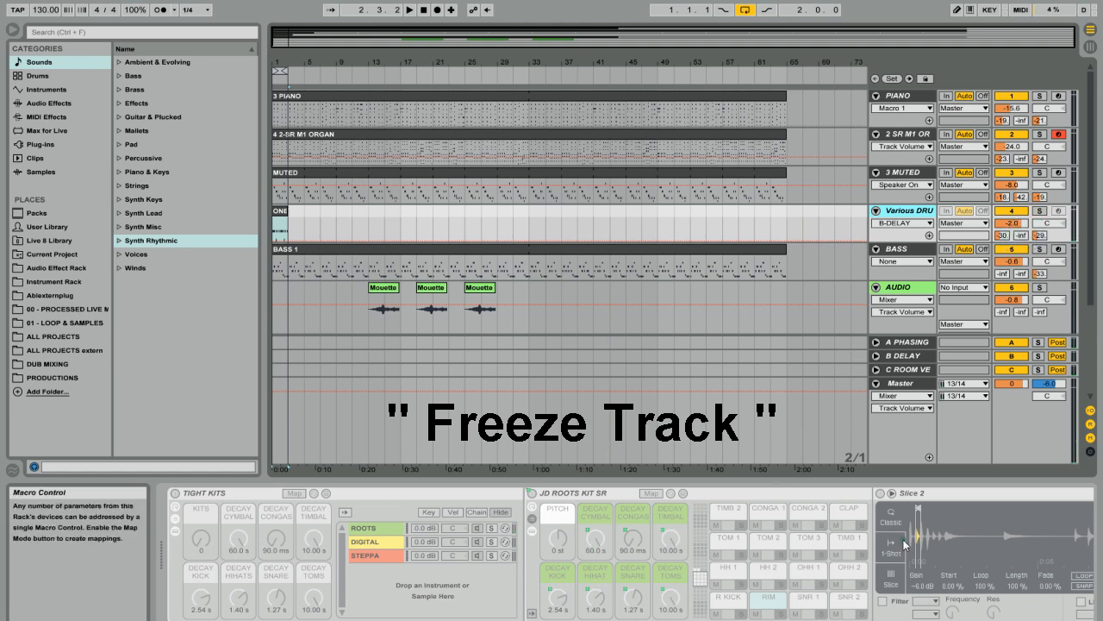
{"action": "key", "text": "space"}
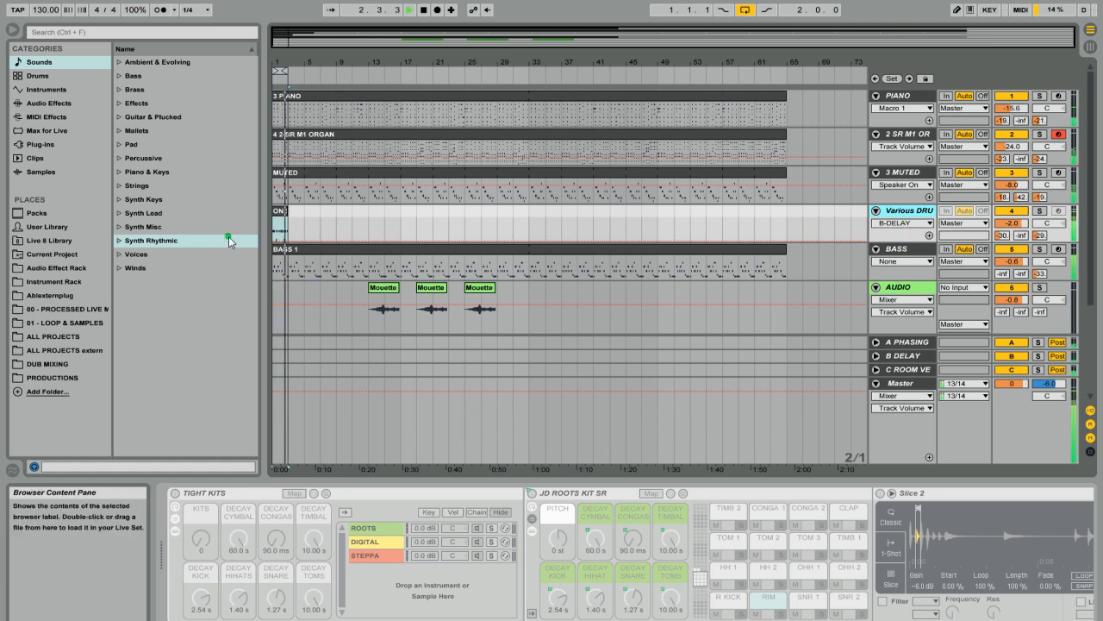
{"action": "key", "text": "space"}
Step: Copy the frozen ONE DROP T clip onto the AUDIO track at bar 1
{"action": "left_click_drag", "start_coordinate": [280, 63], "coordinate": [310, 187]}
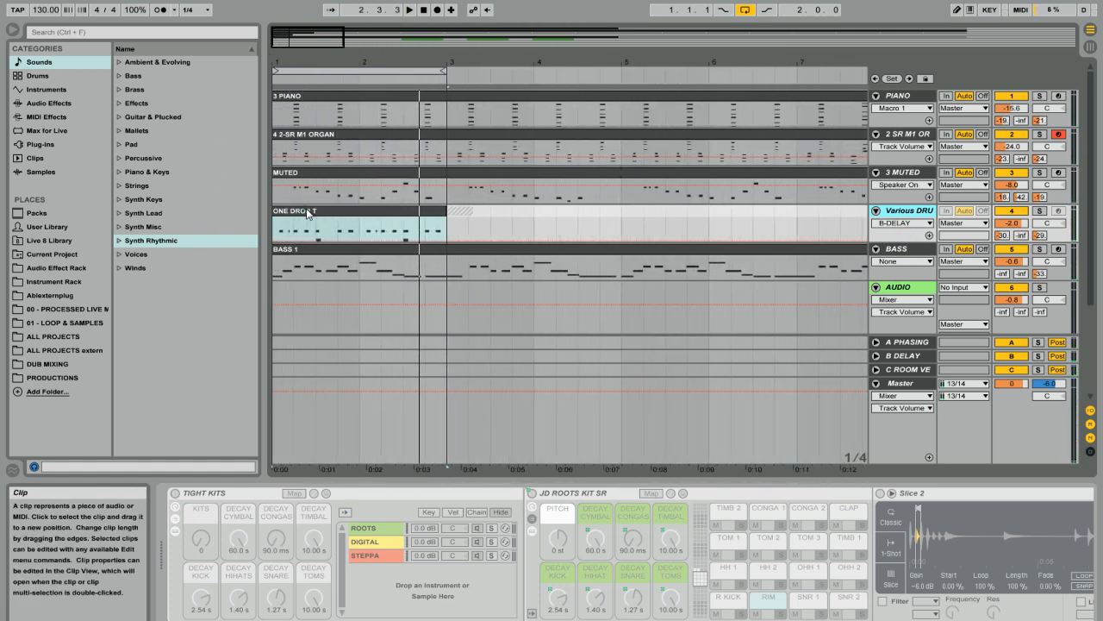
{"action": "left_click", "coordinate": [308, 214]}
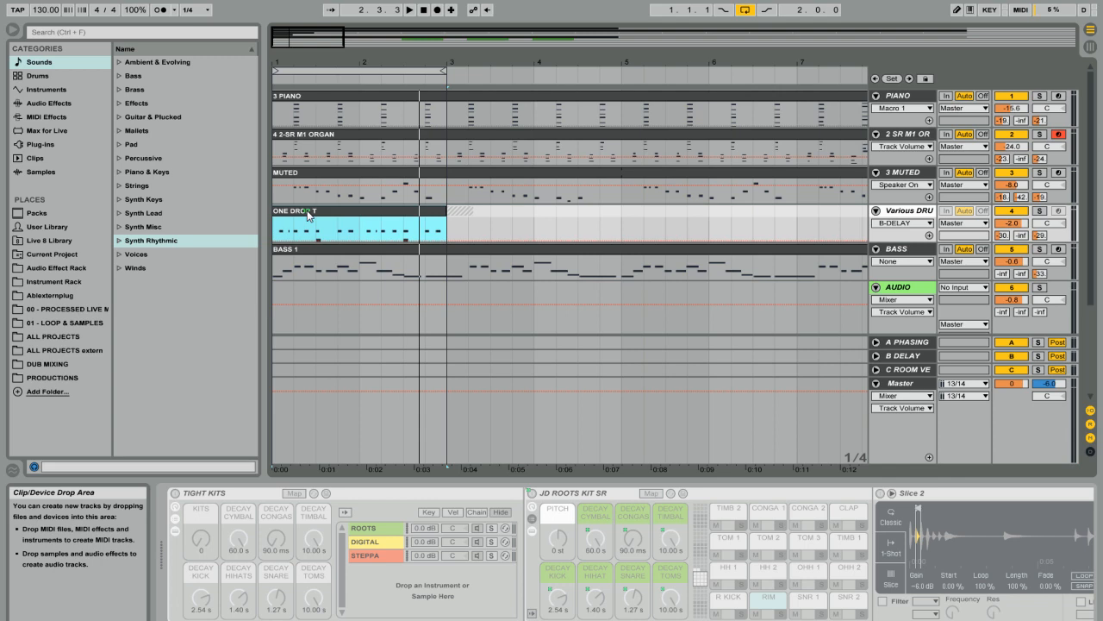
{"action": "left_click_drag", "start_coordinate": [306, 213], "coordinate": [307, 289]}
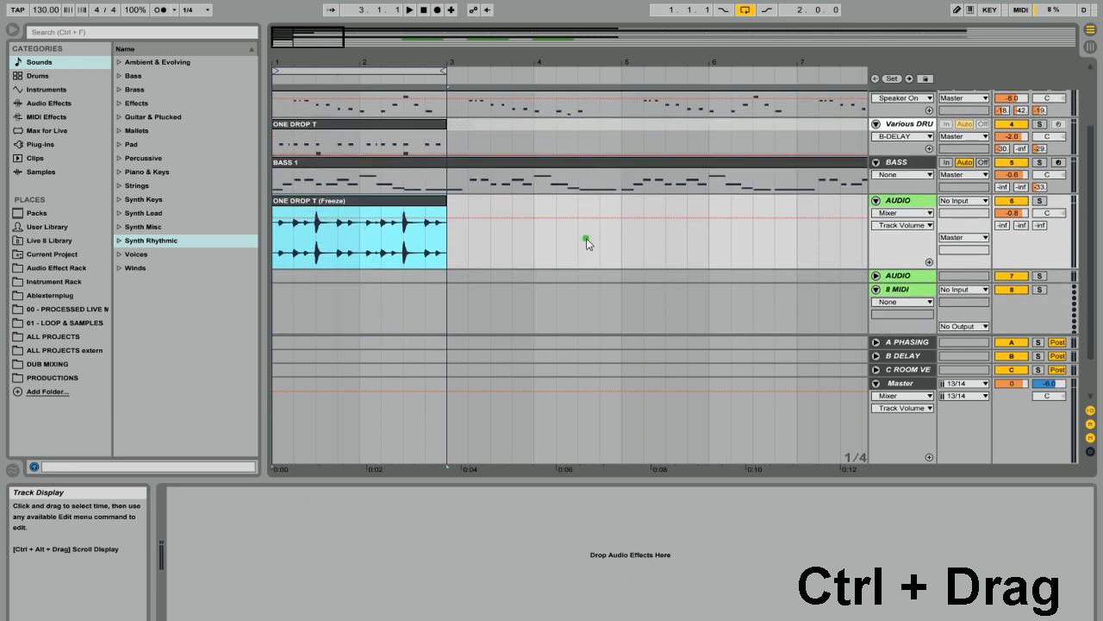
Step: Solo the AUDIO track and play the copied ONE DROP T (Freeze) clip
{"action": "left_click", "coordinate": [1040, 200]}
{"action": "key", "text": "space"}
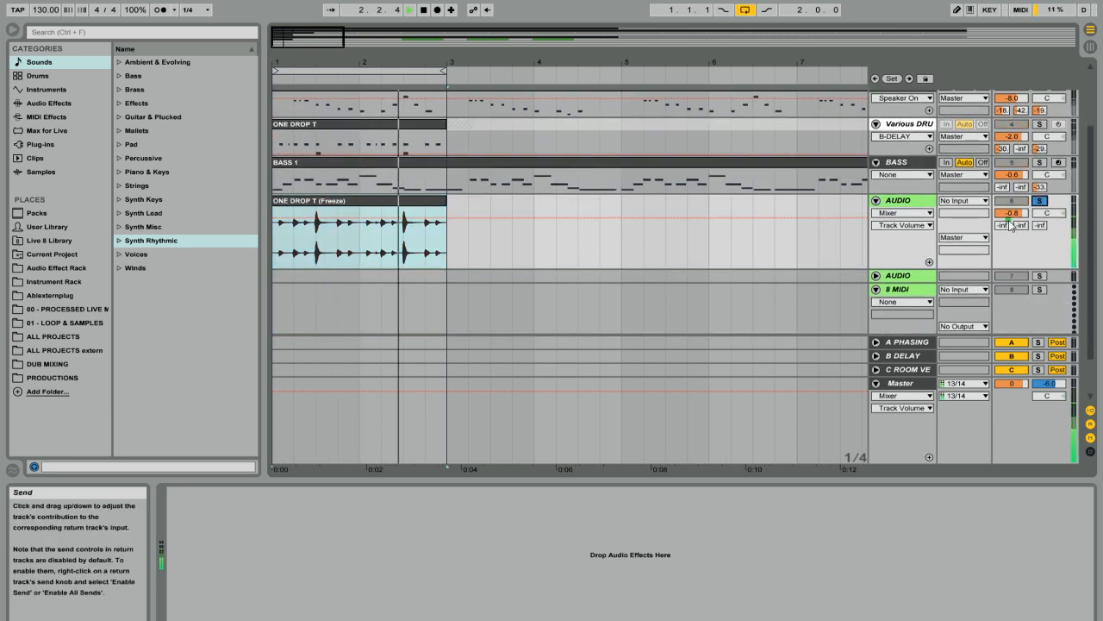
{"action": "key", "text": "space"}
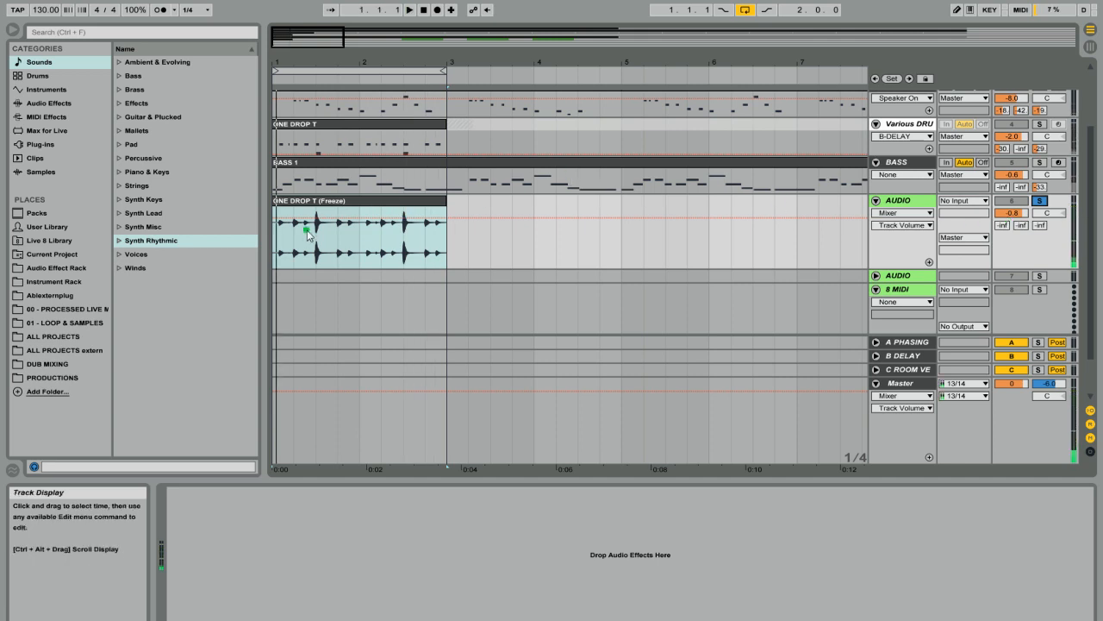
Step: Select the frozen drum track, check its device chain, and unfreeze the track
{"action": "left_click_drag", "start_coordinate": [395, 62], "coordinate": [508, 106]}
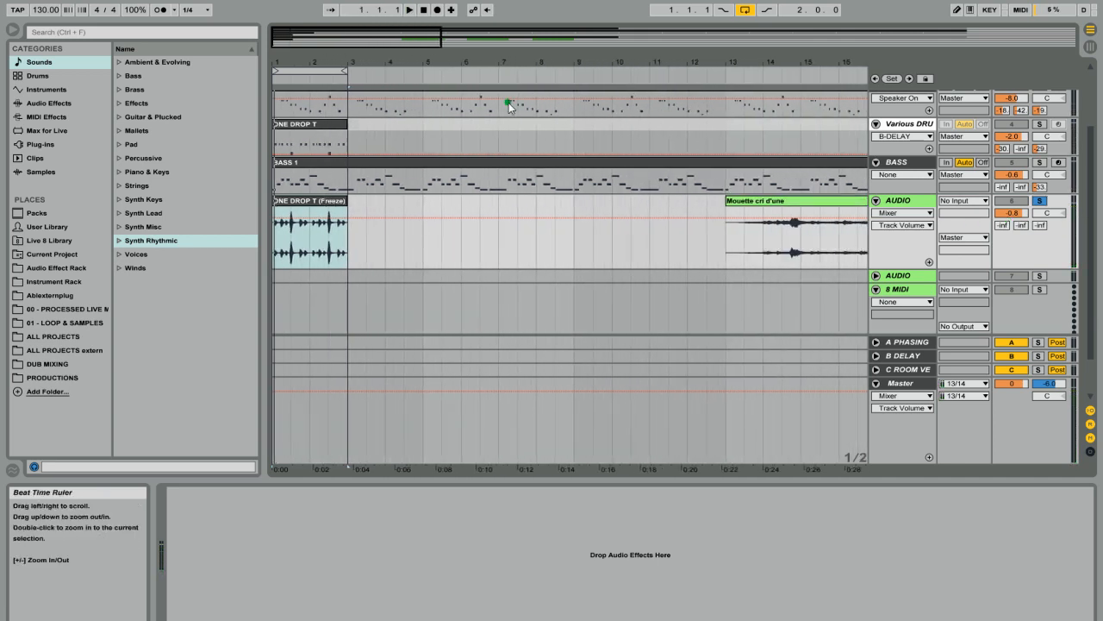
{"action": "left_click", "coordinate": [898, 125]}
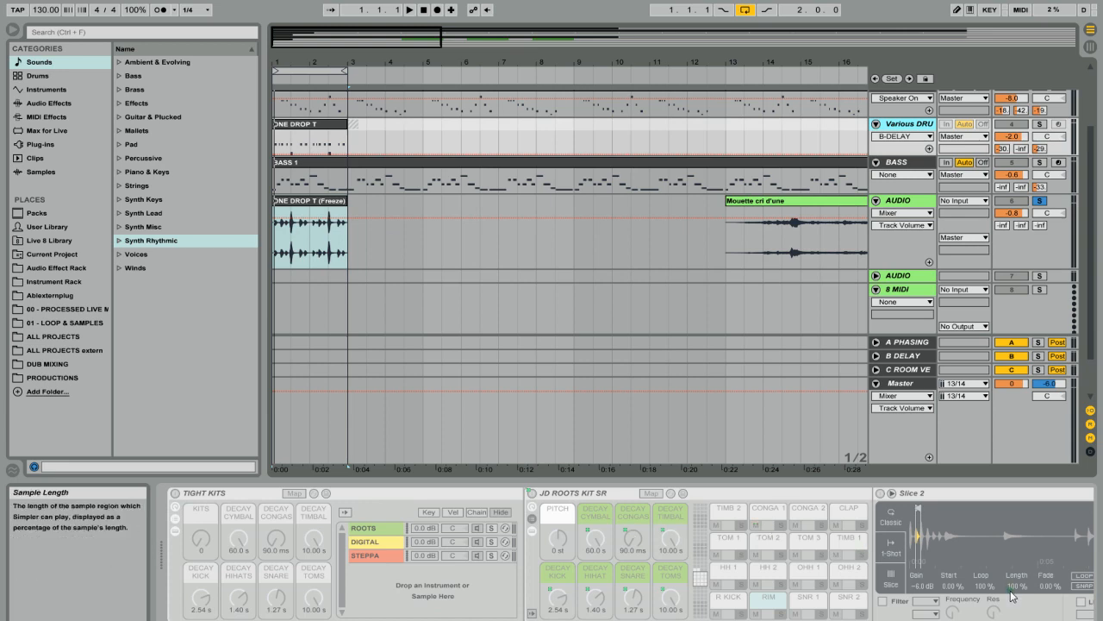
{"action": "right_click", "coordinate": [907, 129]}
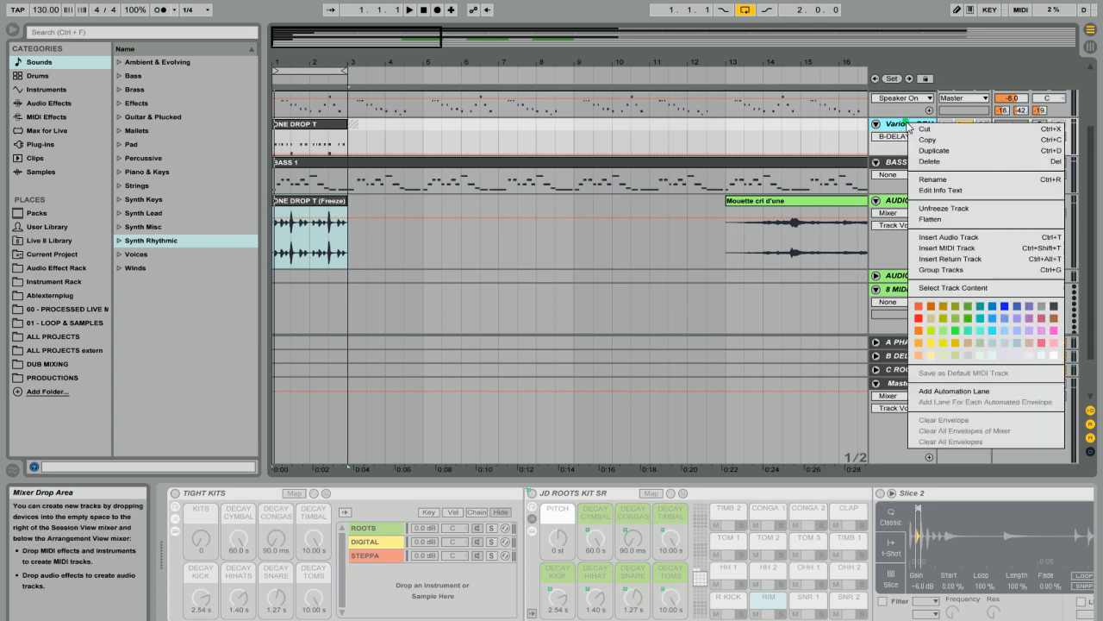
{"action": "left_click", "coordinate": [975, 212]}
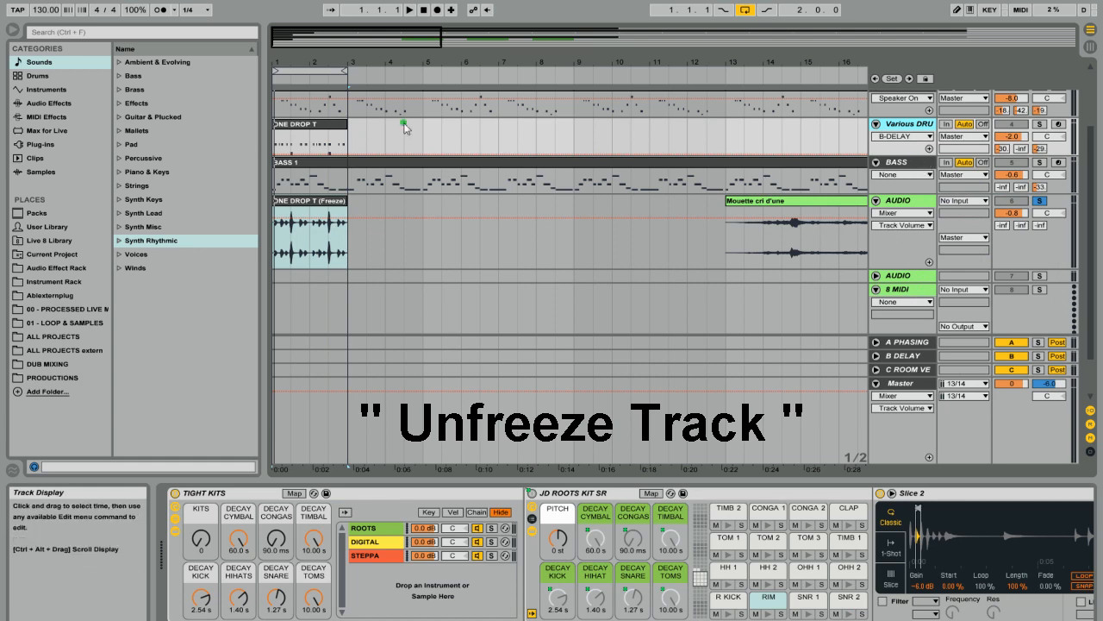
Step: Remove the ONE DROP T (Freeze) clip from the AUDIO track, restore the drum clip's full length, and look over the Edit commands
{"action": "left_click", "coordinate": [316, 201]}
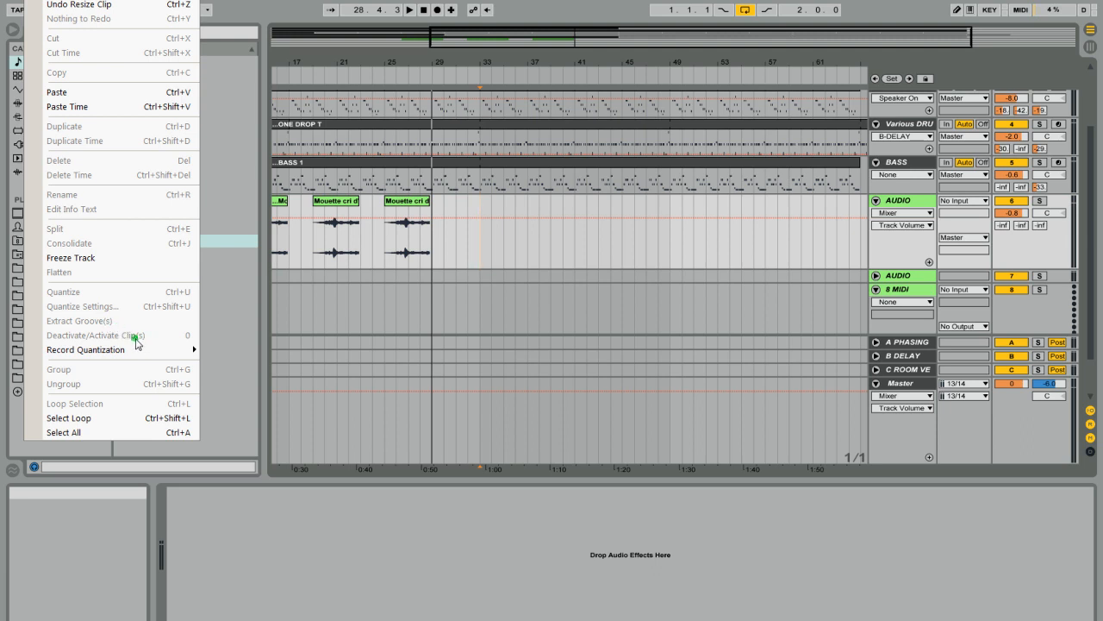
{"action": "left_click", "coordinate": [548, 249]}
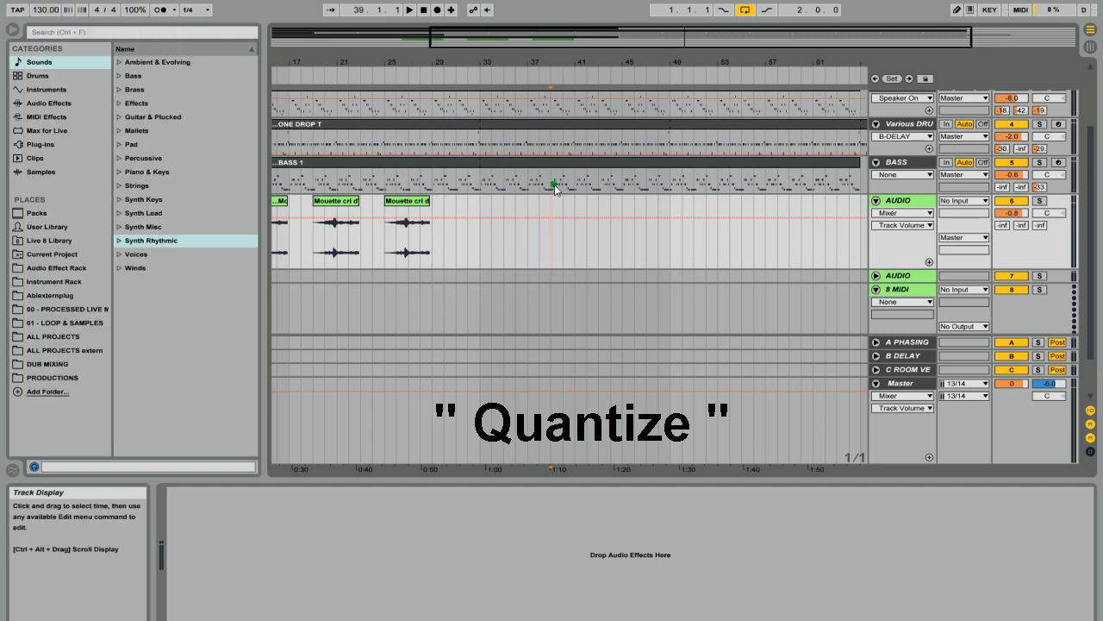
Step: Open the BASS 1 clip and enlarge its MIDI note editor
{"action": "left_click_drag", "start_coordinate": [480, 180], "coordinate": [520, 181]}
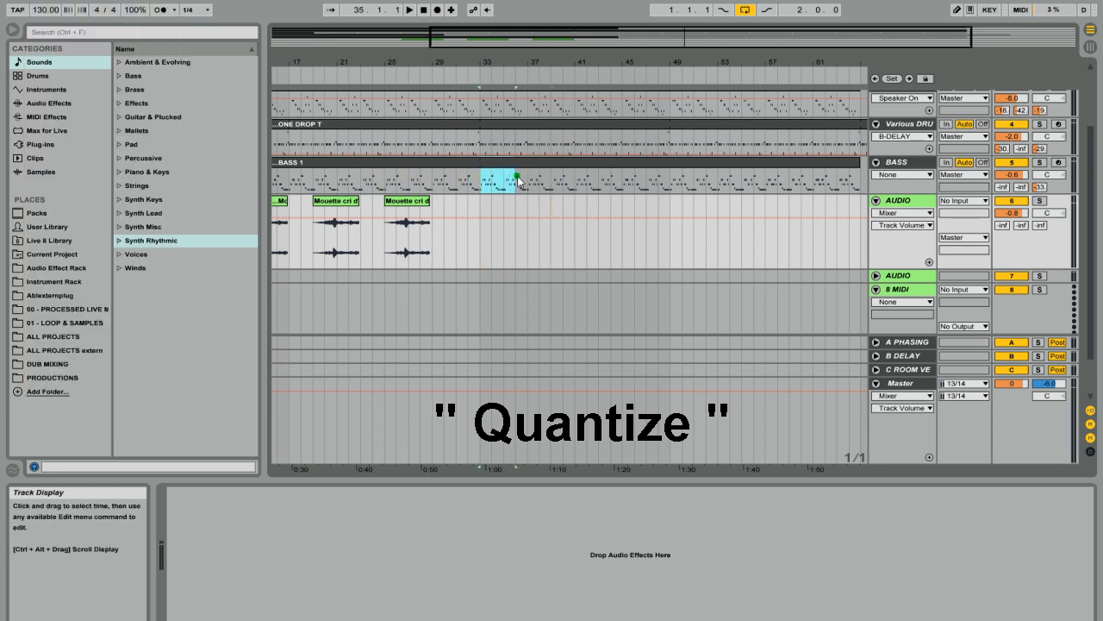
{"action": "double_click", "coordinate": [517, 180]}
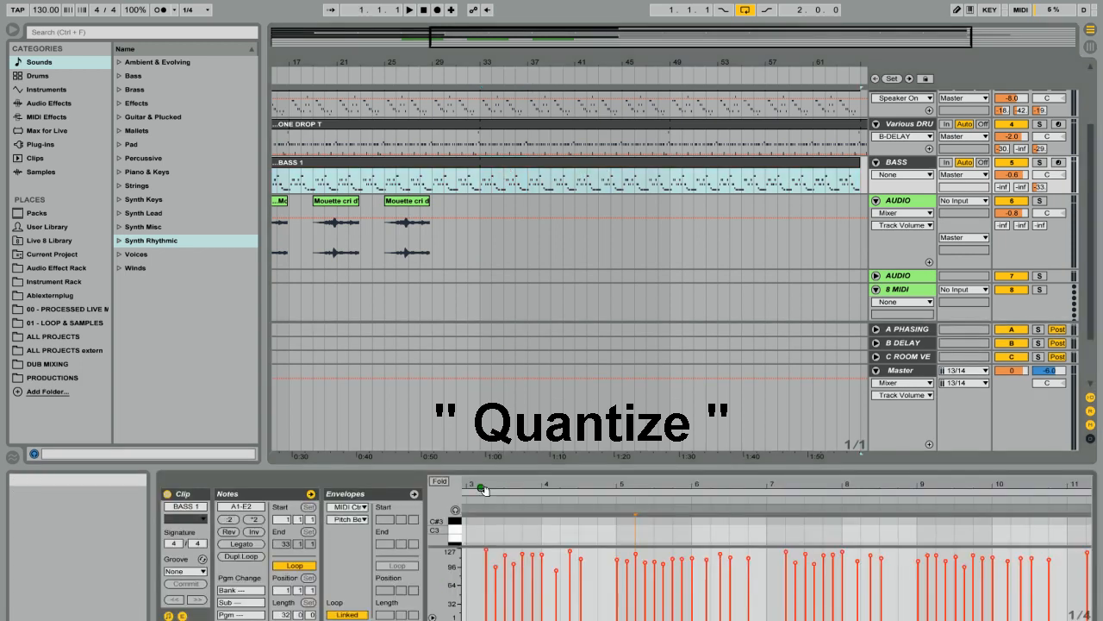
{"action": "left_click_drag", "start_coordinate": [521, 466], "coordinate": [521, 248]}
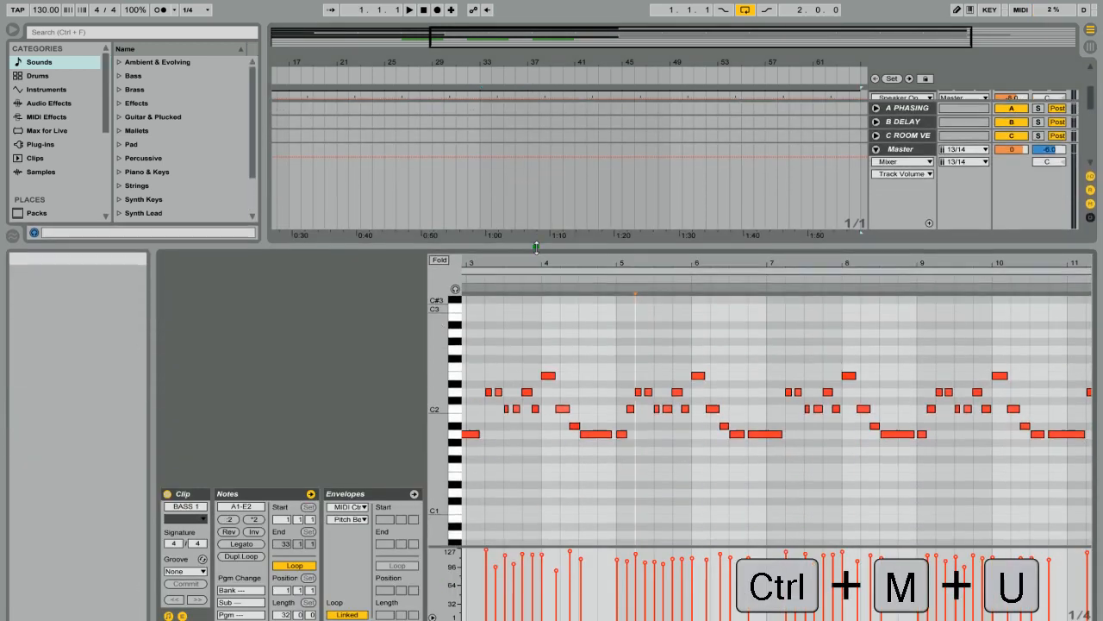
Step: Try a quantize amount of 60 % and toggle the note start and end adjustments in the quantization settings, leaving both on
{"action": "key", "text": "ctrl+shift+u"}
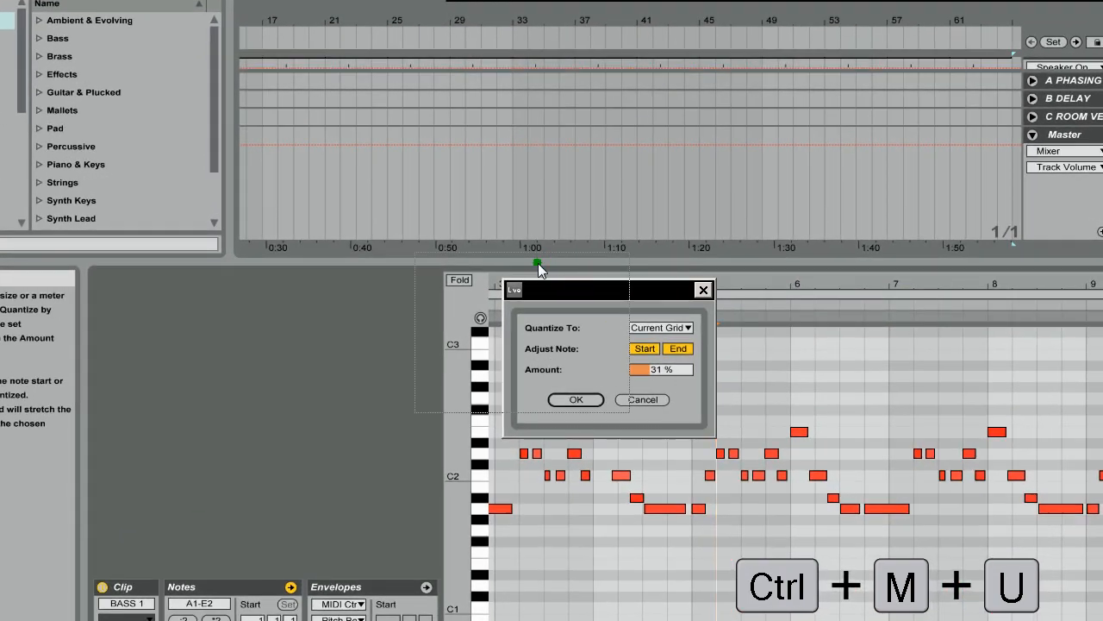
{"action": "left_click_drag", "start_coordinate": [558, 315], "coordinate": [558, 258]}
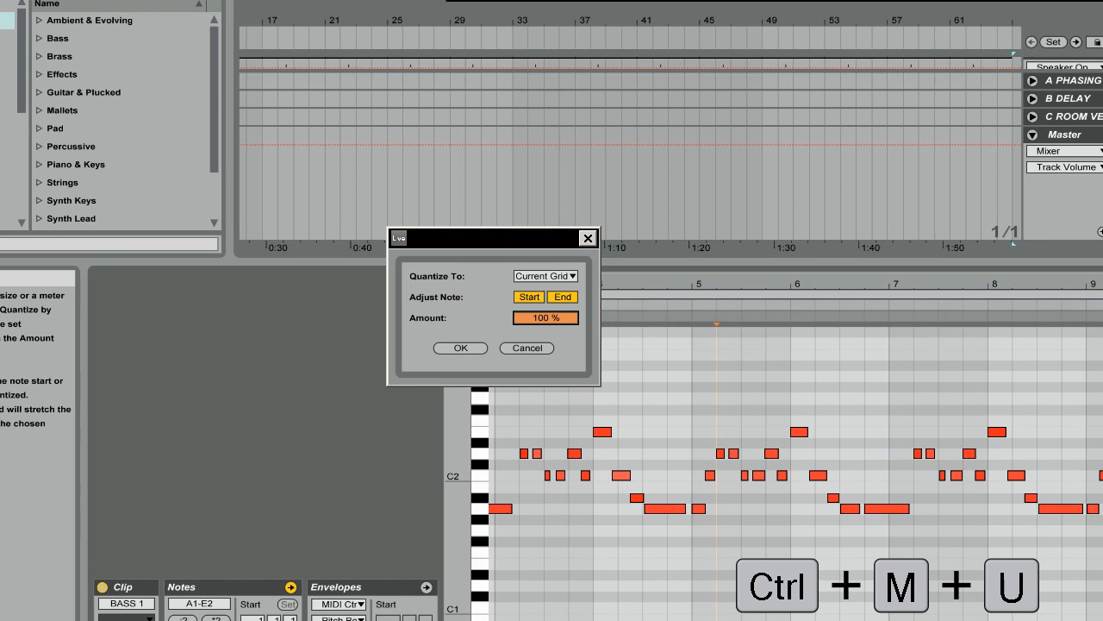
{"action": "left_click_drag", "start_coordinate": [553, 318], "coordinate": [552, 325]}
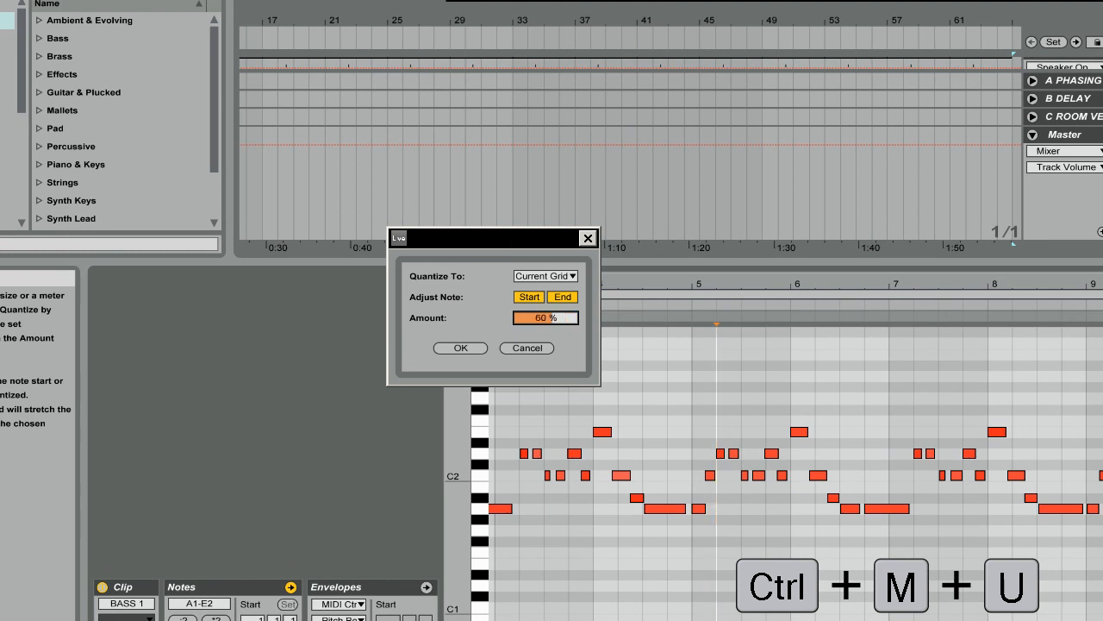
{"action": "left_click", "coordinate": [561, 298]}
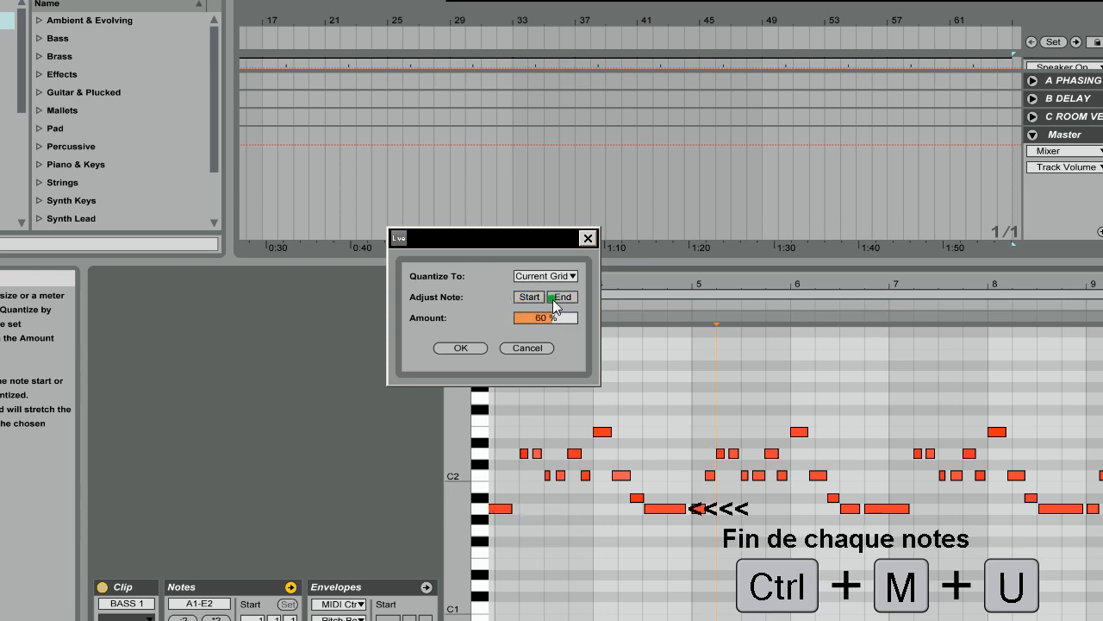
{"action": "left_click", "coordinate": [556, 297]}
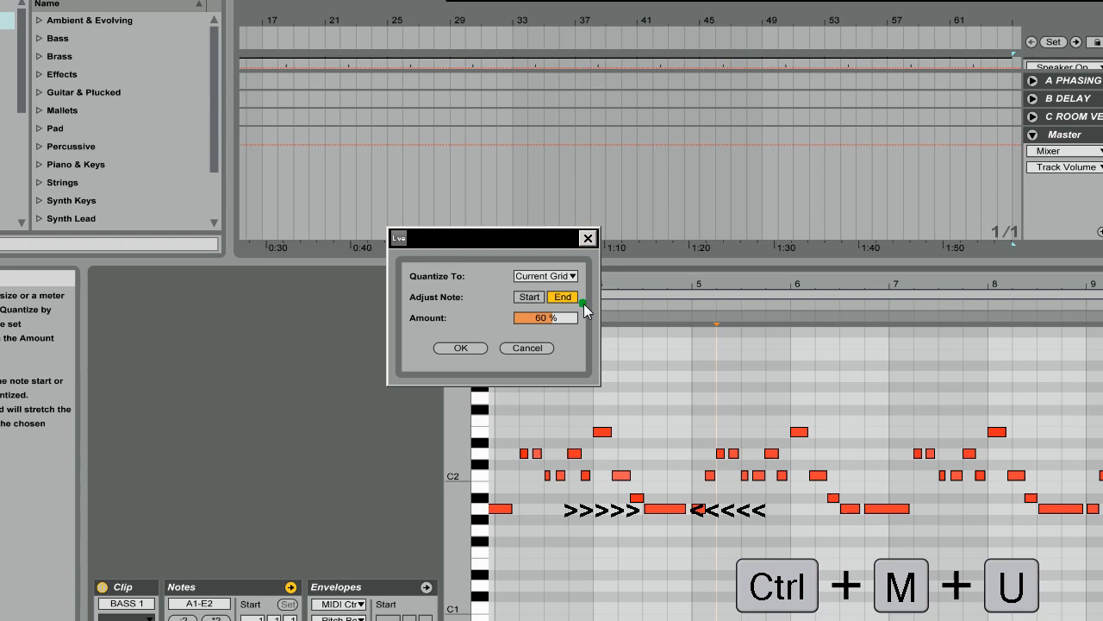
{"action": "left_click", "coordinate": [530, 297]}
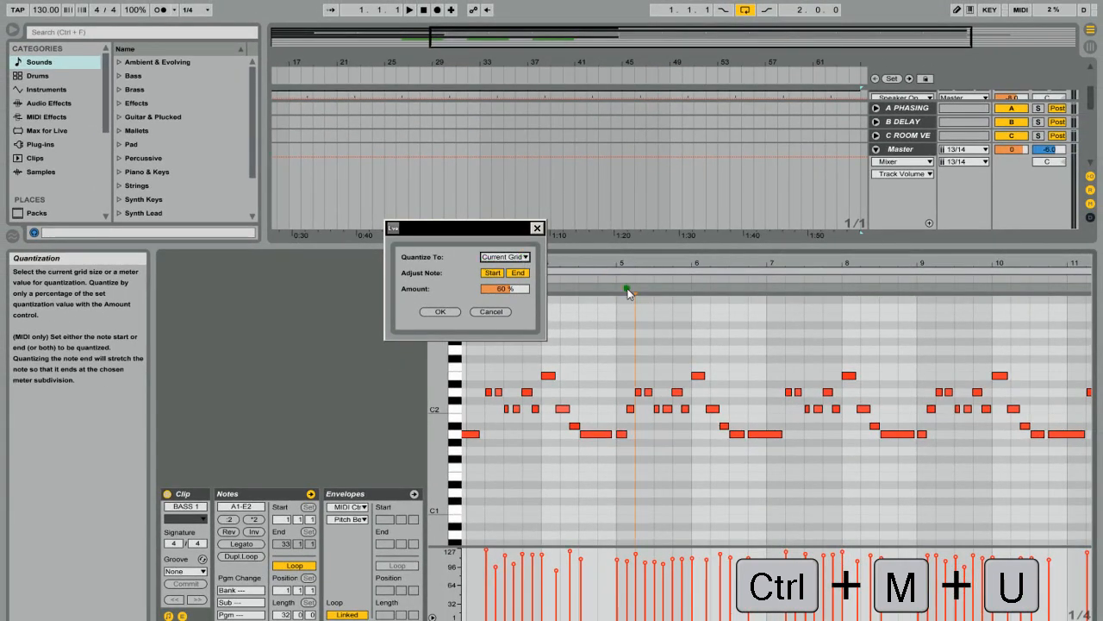
{"action": "left_click", "coordinate": [537, 228]}
Step: Quantize the BASS 1 notes to the current grid at 100 %, adjusting both note start and end
{"action": "left_click_drag", "start_coordinate": [621, 262], "coordinate": [557, 235]}
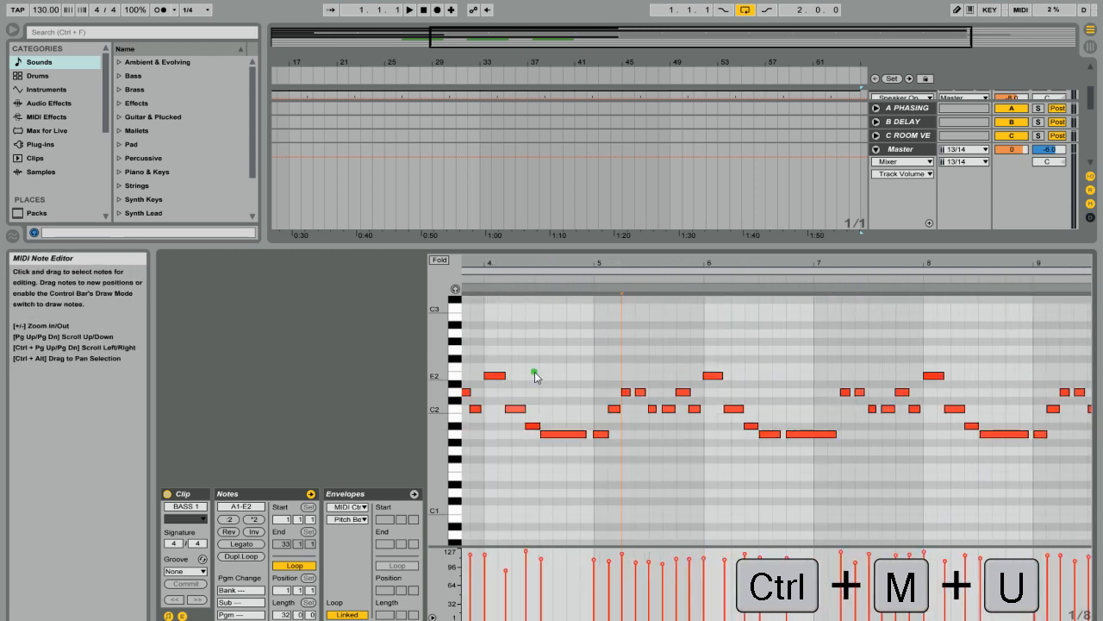
{"action": "key", "text": "ctrl+shift+u"}
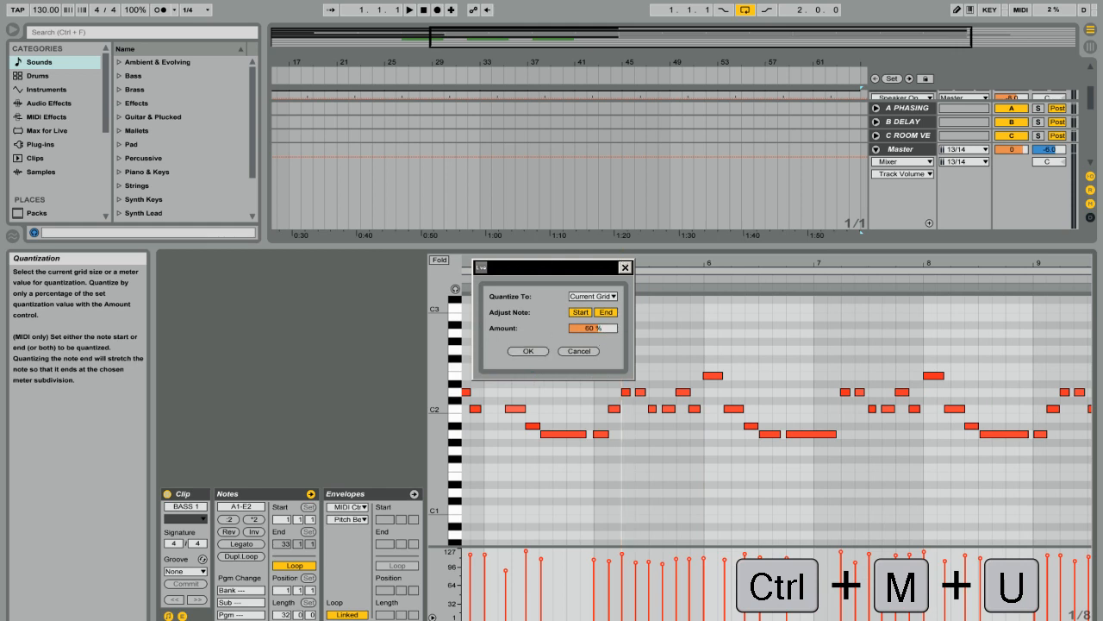
{"action": "left_click_drag", "start_coordinate": [603, 328], "coordinate": [603, 293]}
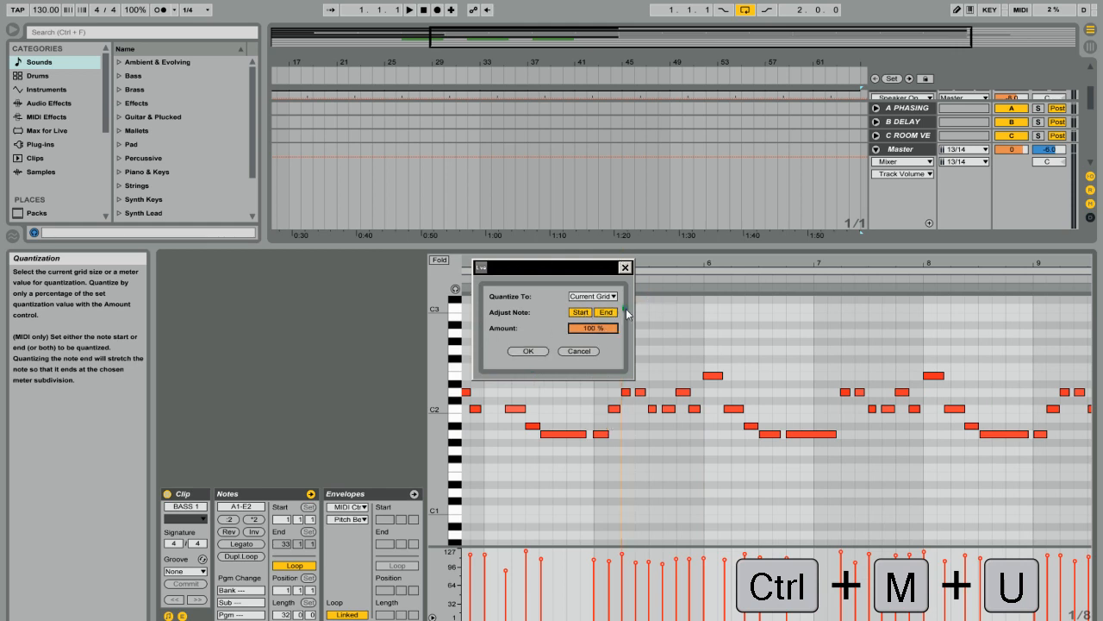
{"action": "left_click", "coordinate": [525, 350]}
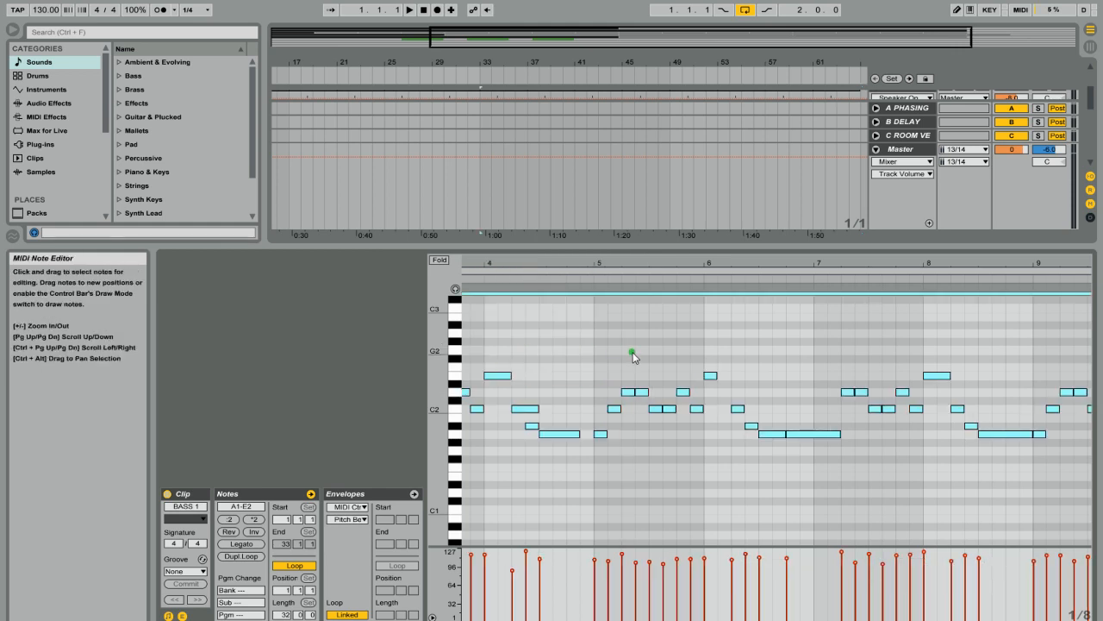
{"action": "key", "text": "ctrl+u"}
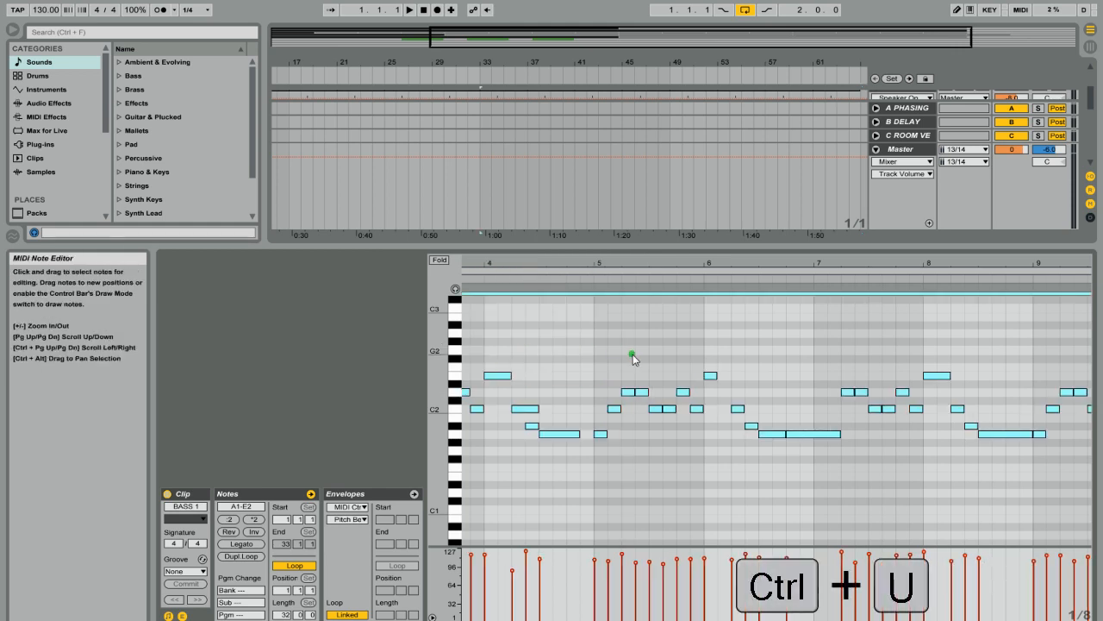
{"action": "key", "text": "ctrl+u"}
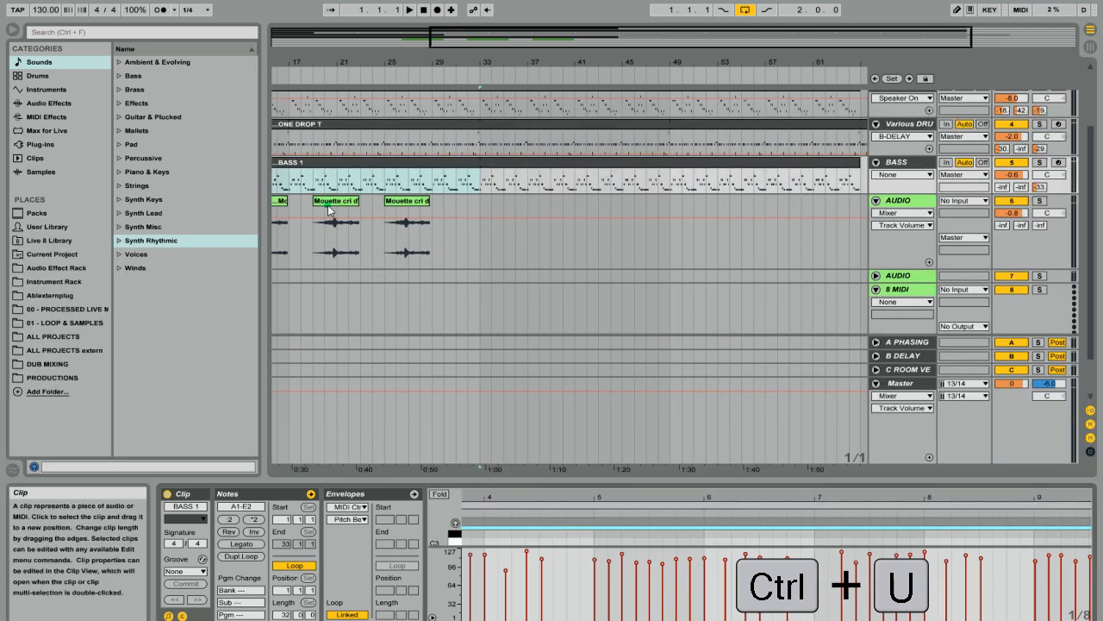
Step: Select the Mouette clip at bar 19, turn on Warp for it, and enlarge its sample view
{"action": "left_click", "coordinate": [327, 205]}
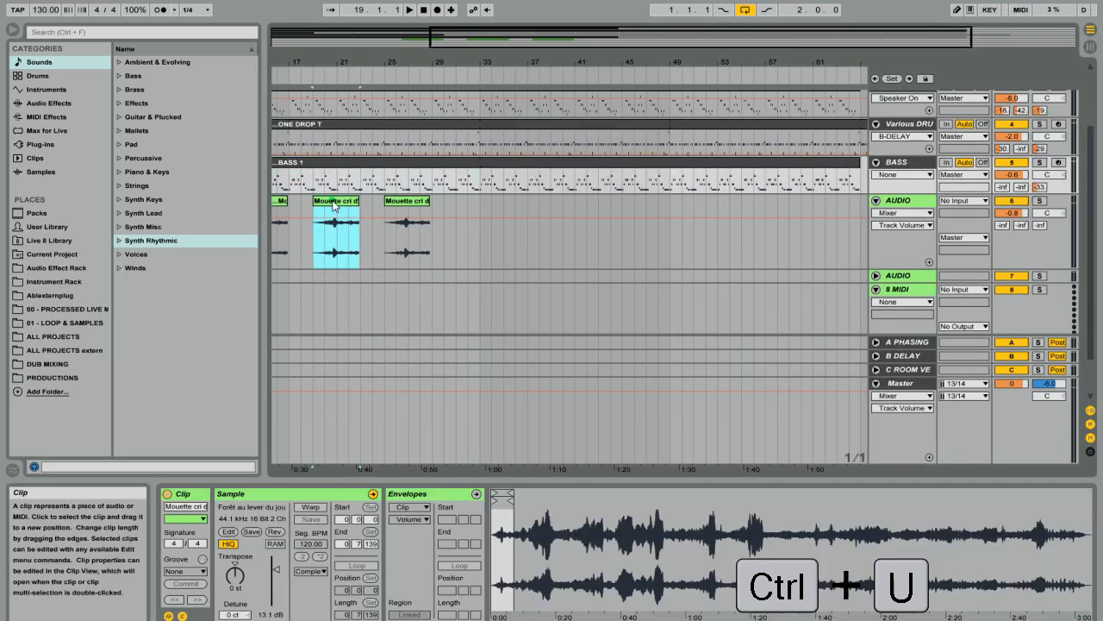
{"action": "left_click_drag", "start_coordinate": [502, 516], "coordinate": [503, 568]}
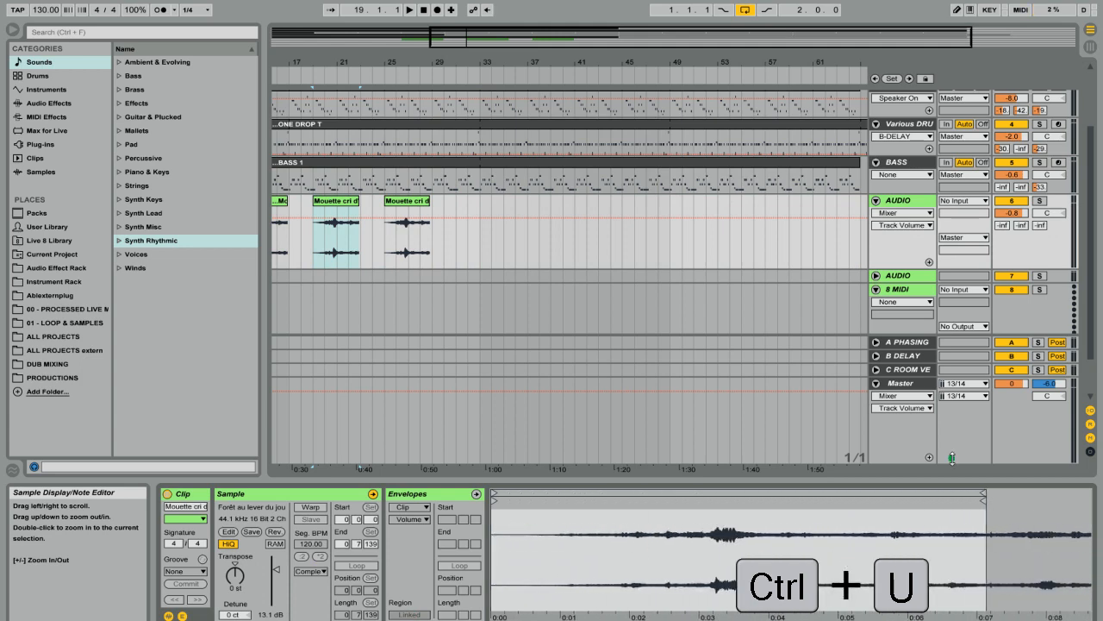
{"action": "left_click", "coordinate": [310, 508]}
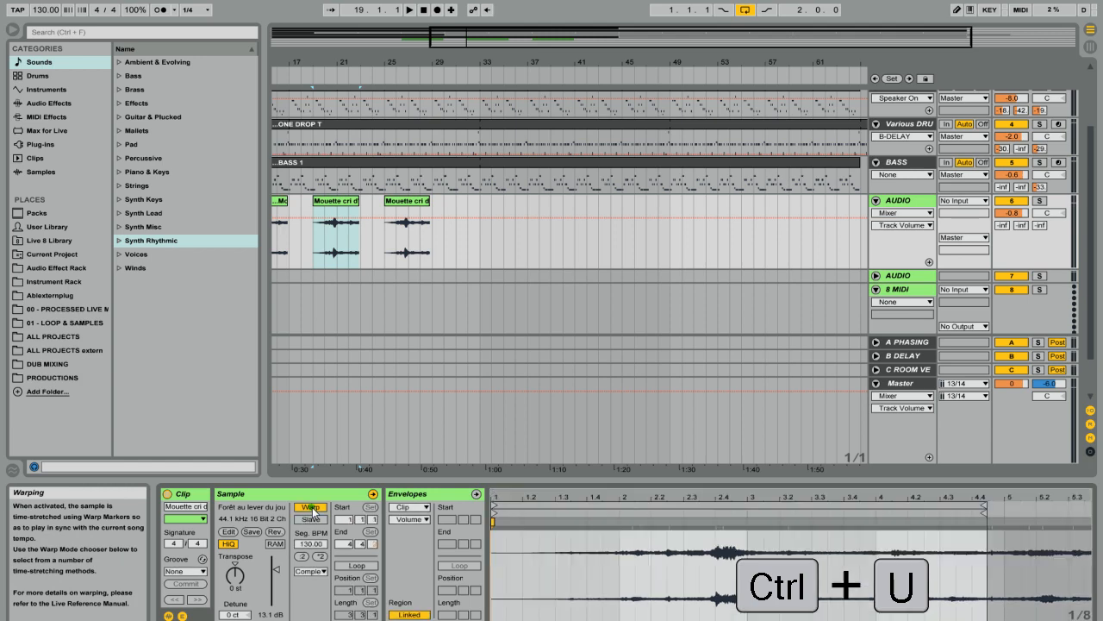
{"action": "left_click_drag", "start_coordinate": [656, 484], "coordinate": [683, 253]}
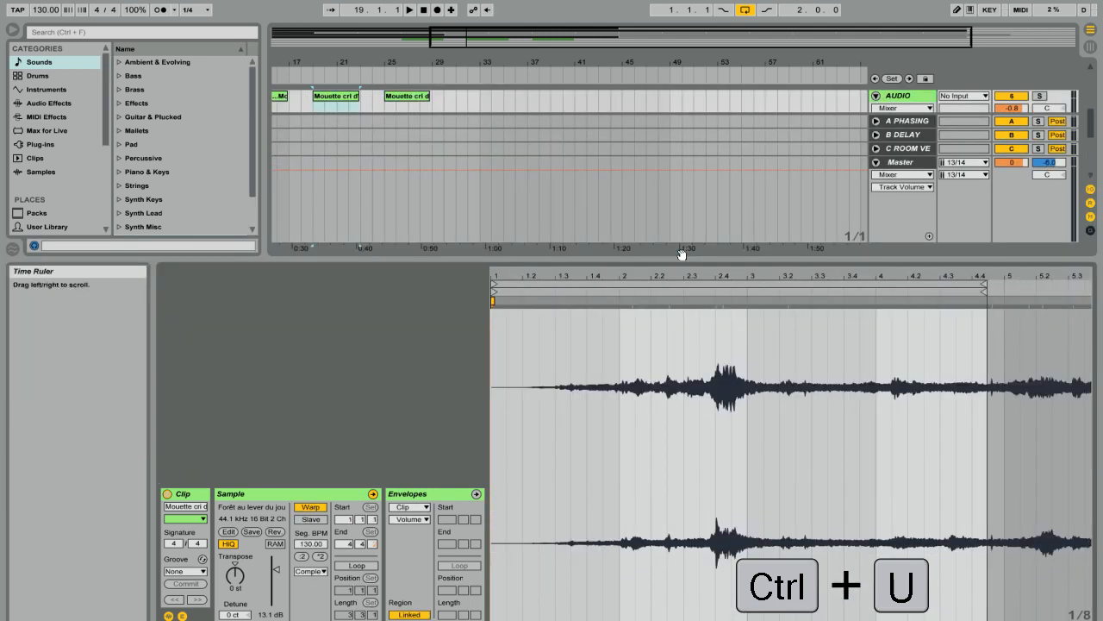
Step: Add three warp markers to the Mouette sample, at about beats 2.1, 2.4 and 3.2
{"action": "double_click", "coordinate": [633, 304]}
{"action": "double_click", "coordinate": [714, 303]}
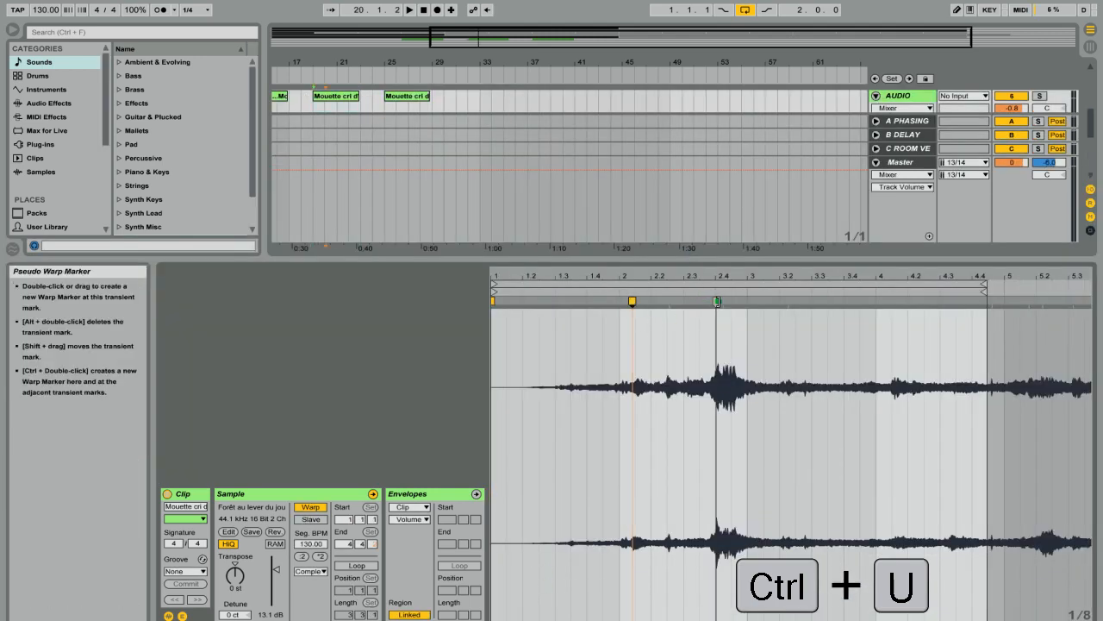
{"action": "double_click", "coordinate": [788, 300]}
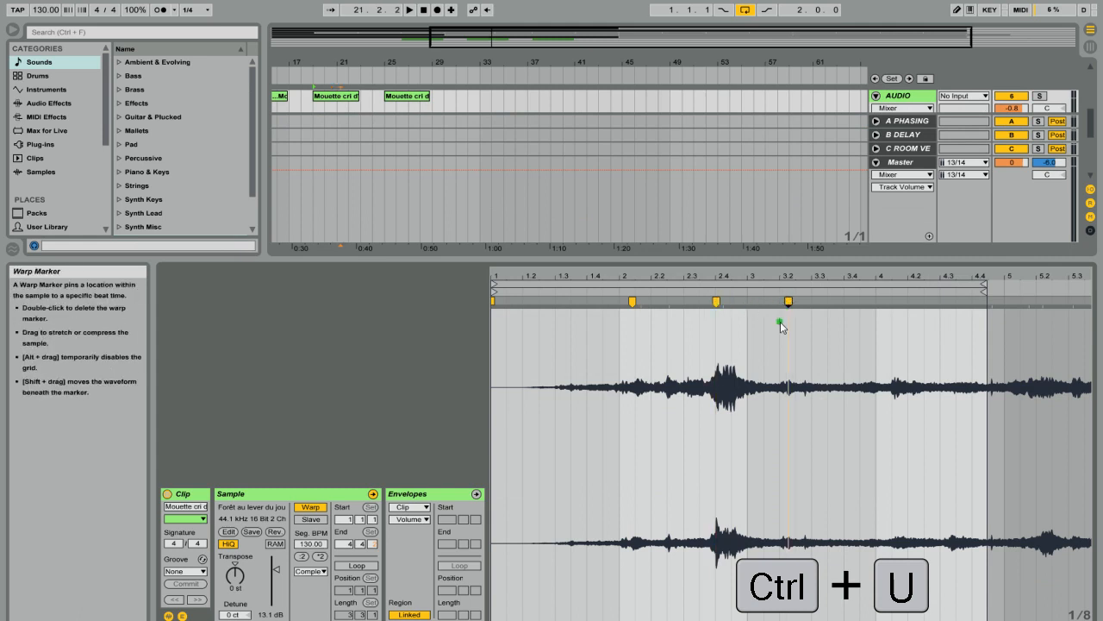
Step: Quantize the Mouette sample's audio from its start to about beat 3.4
{"action": "left_click_drag", "start_coordinate": [858, 339], "coordinate": [442, 310]}
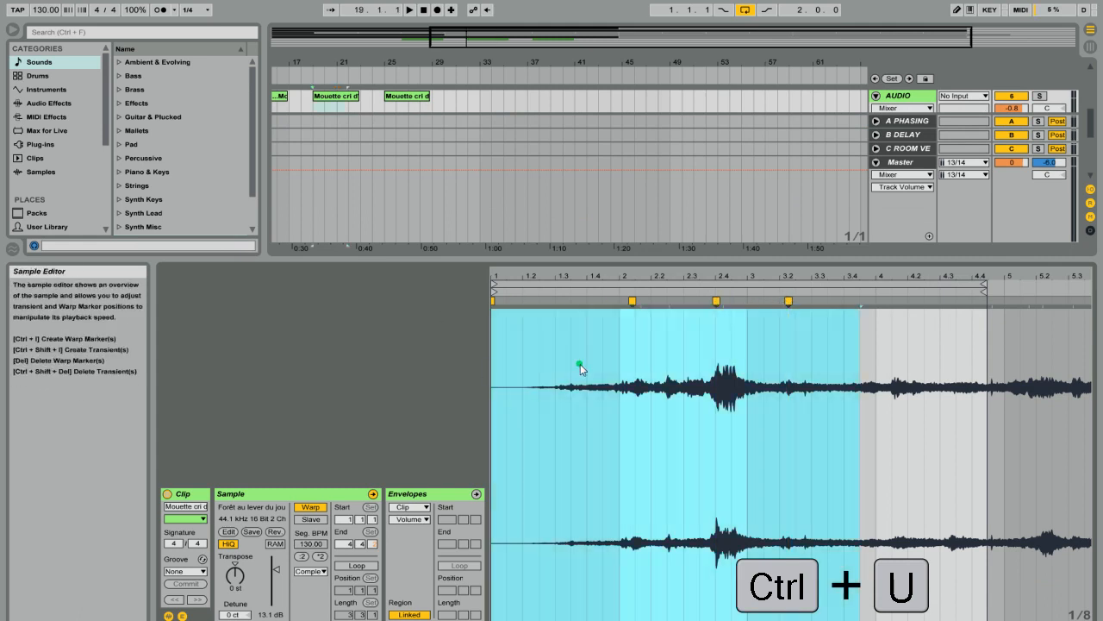
{"action": "left_click_drag", "start_coordinate": [601, 270], "coordinate": [601, 226]}
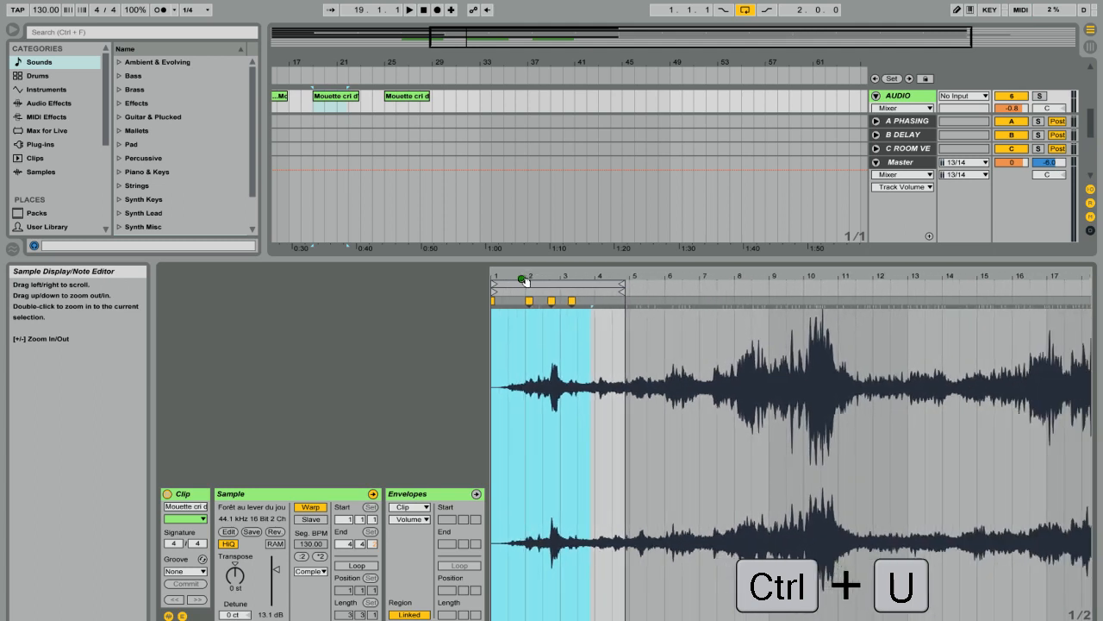
{"action": "key", "text": "ctrl+u"}
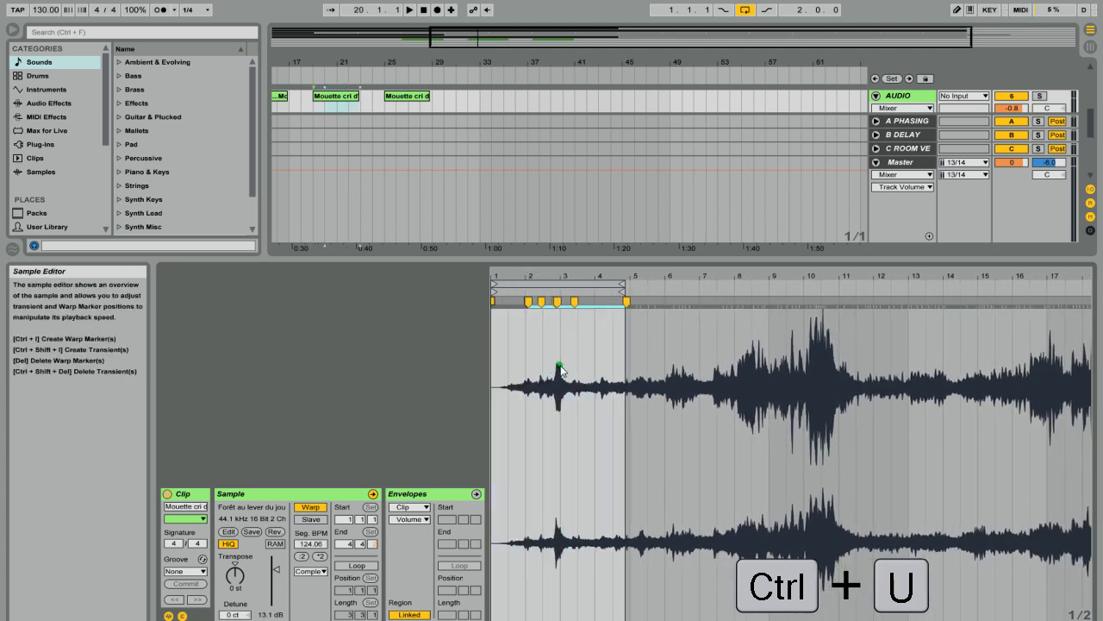
Step: Try to extract the Mouette clip's groove and apply the 16T Quantize groove from the Groove Pool to the clip
{"action": "left_click_drag", "start_coordinate": [542, 277], "coordinate": [545, 380]}
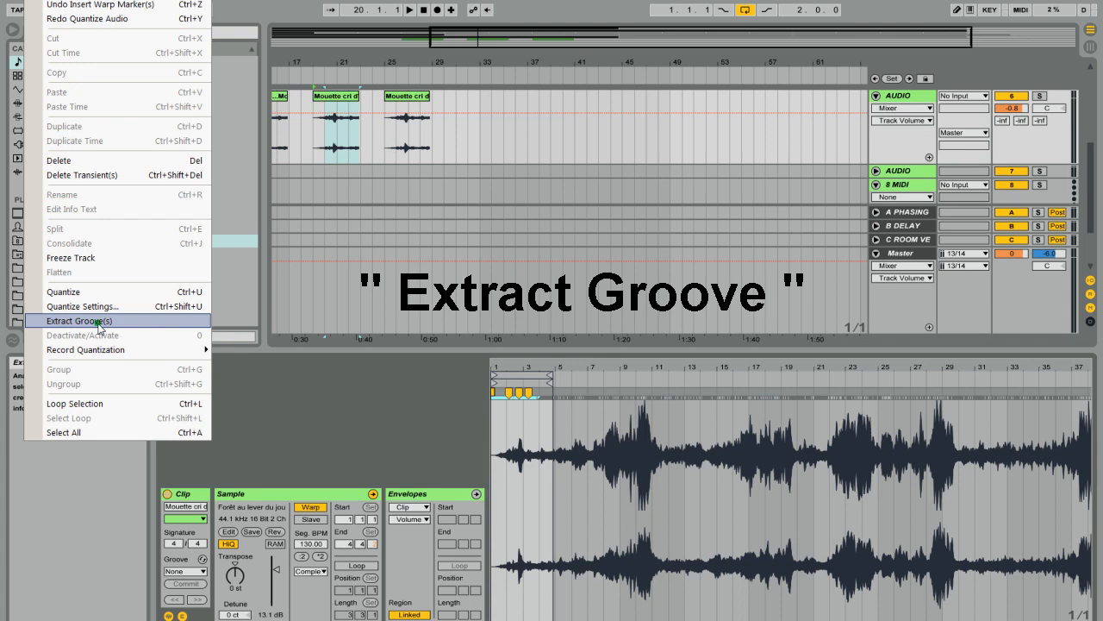
{"action": "left_click", "coordinate": [100, 322]}
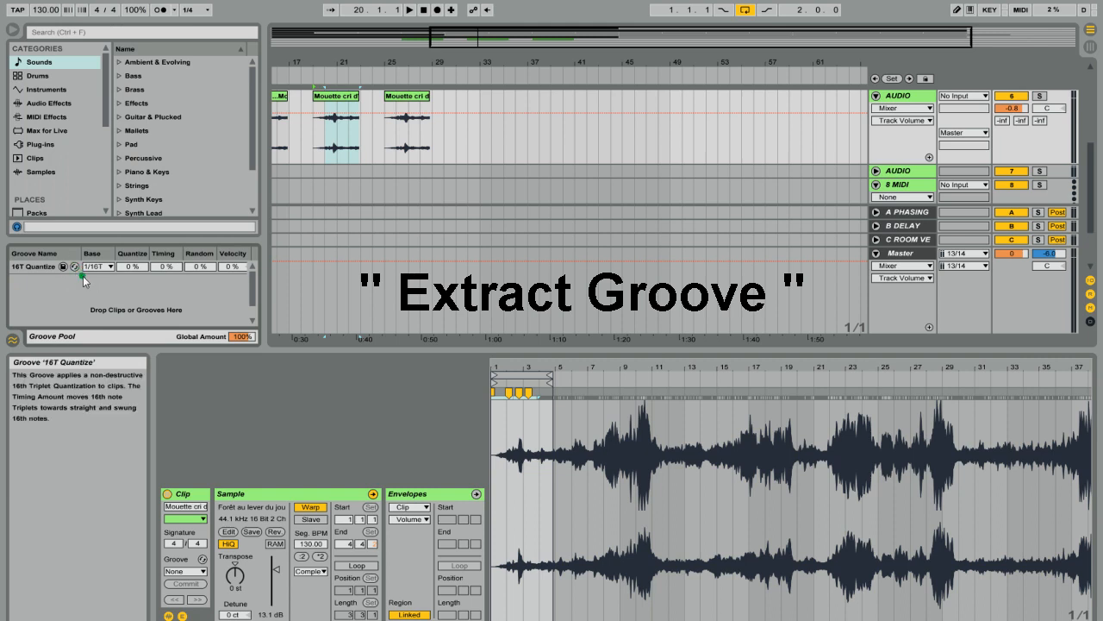
{"action": "left_click", "coordinate": [39, 268]}
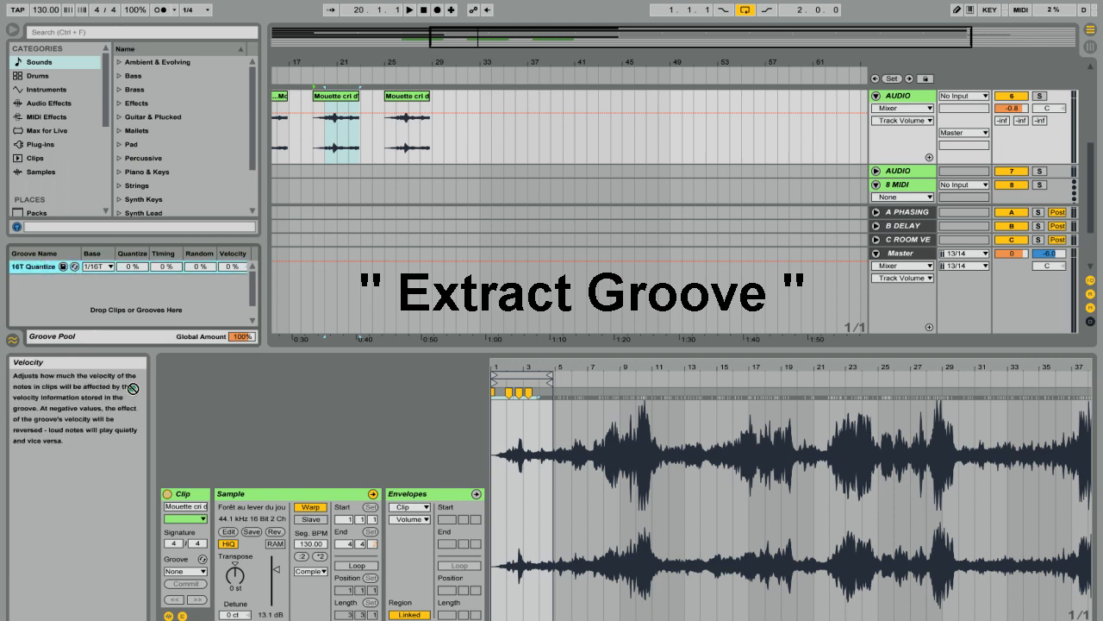
{"action": "left_click_drag", "start_coordinate": [193, 576], "coordinate": [194, 576]}
{"action": "left_click_drag", "start_coordinate": [509, 365], "coordinate": [620, 491]}
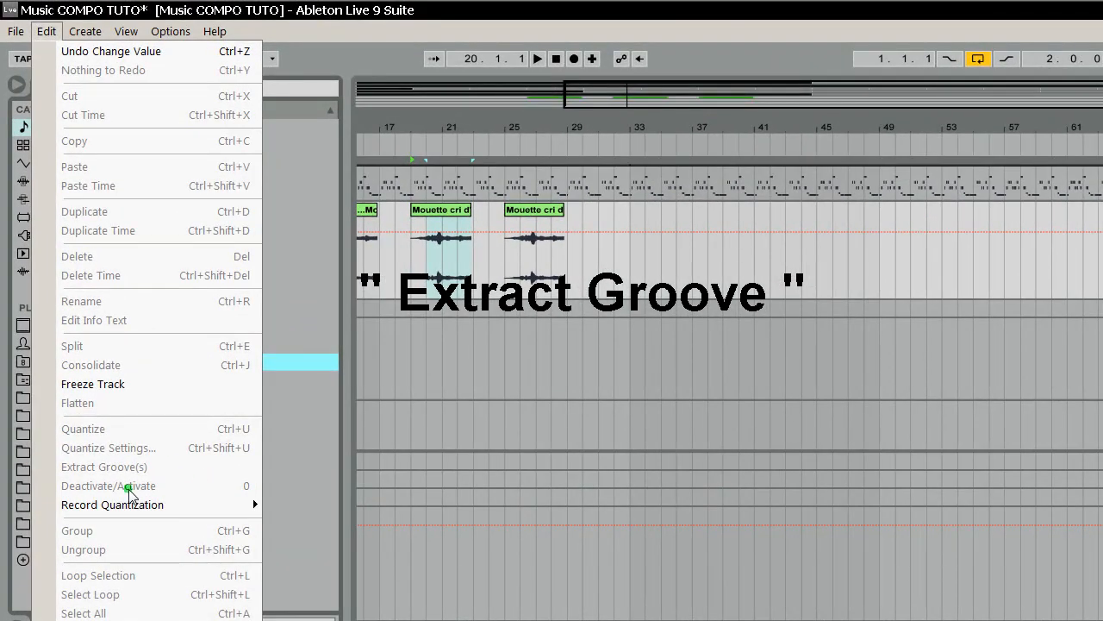
Step: Deactivate the Mouette clip at bar 19 and reactivate it
{"action": "left_click", "coordinate": [424, 358]}
{"action": "left_click", "coordinate": [447, 210]}
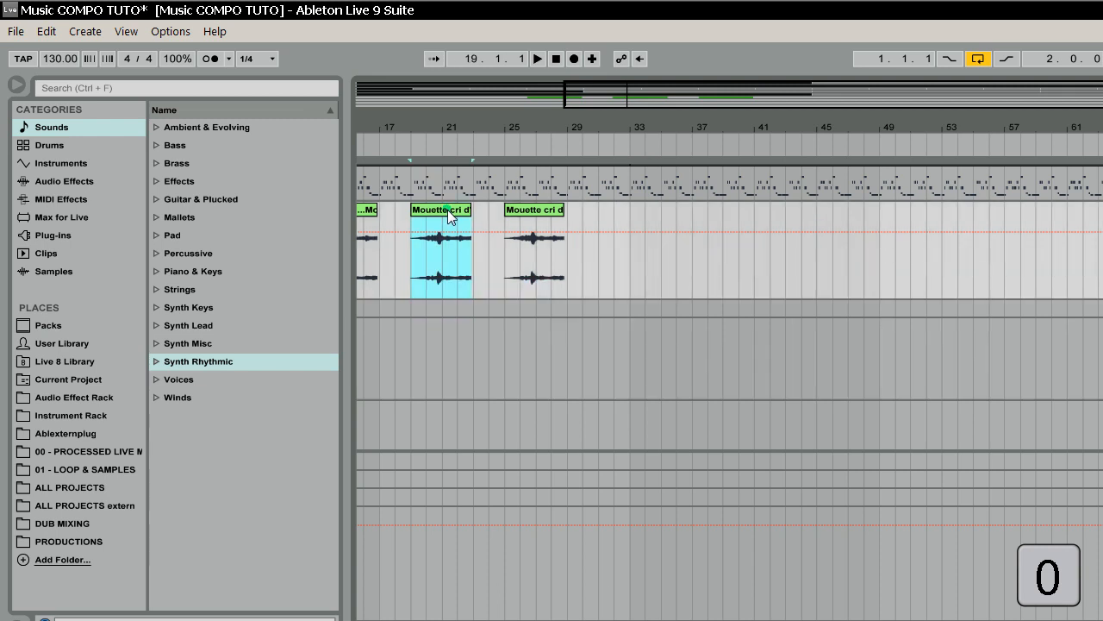
{"action": "key", "text": "0"}
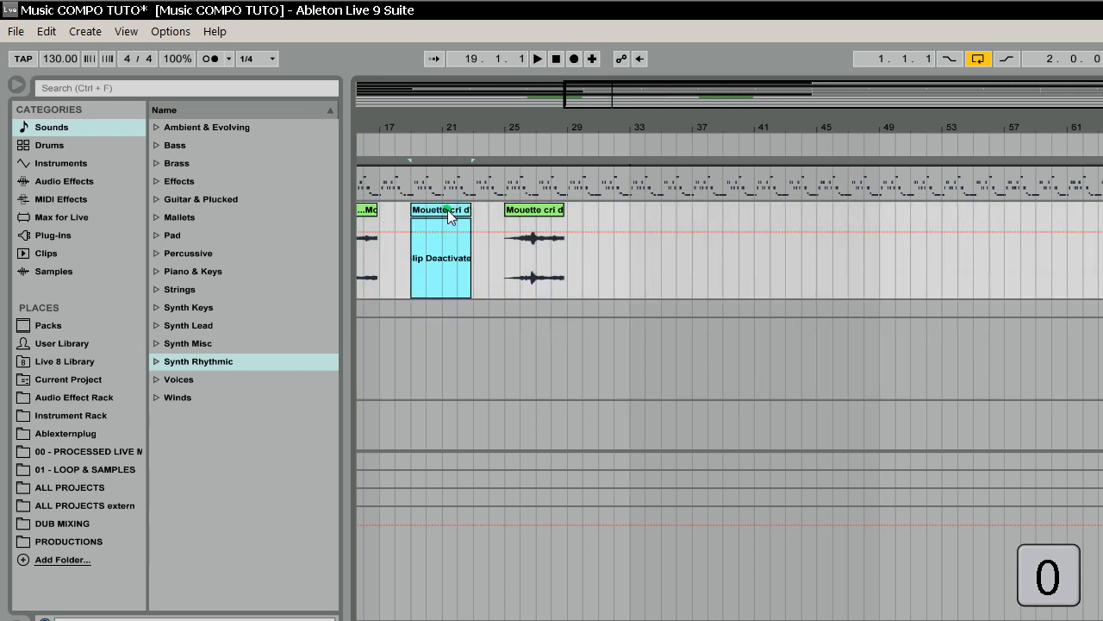
{"action": "key", "text": "0"}
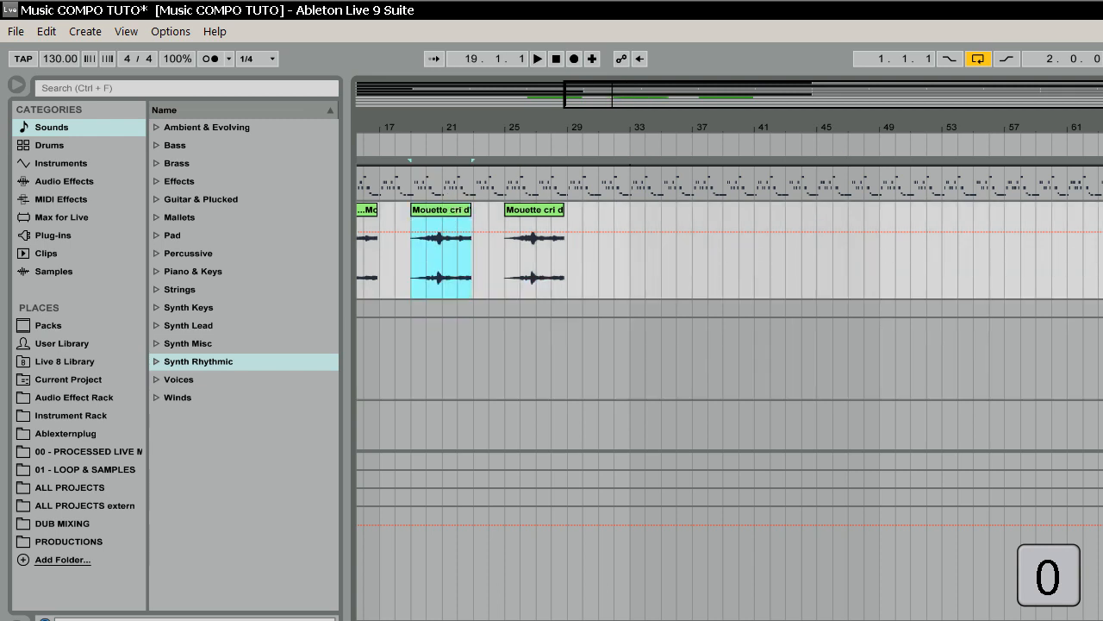
Step: Reopen the BASS 1 clip and enlarge its note editor over the arrangement
{"action": "scroll", "coordinate": [873, 207], "scroll_direction": "up", "scroll_amount": 3}
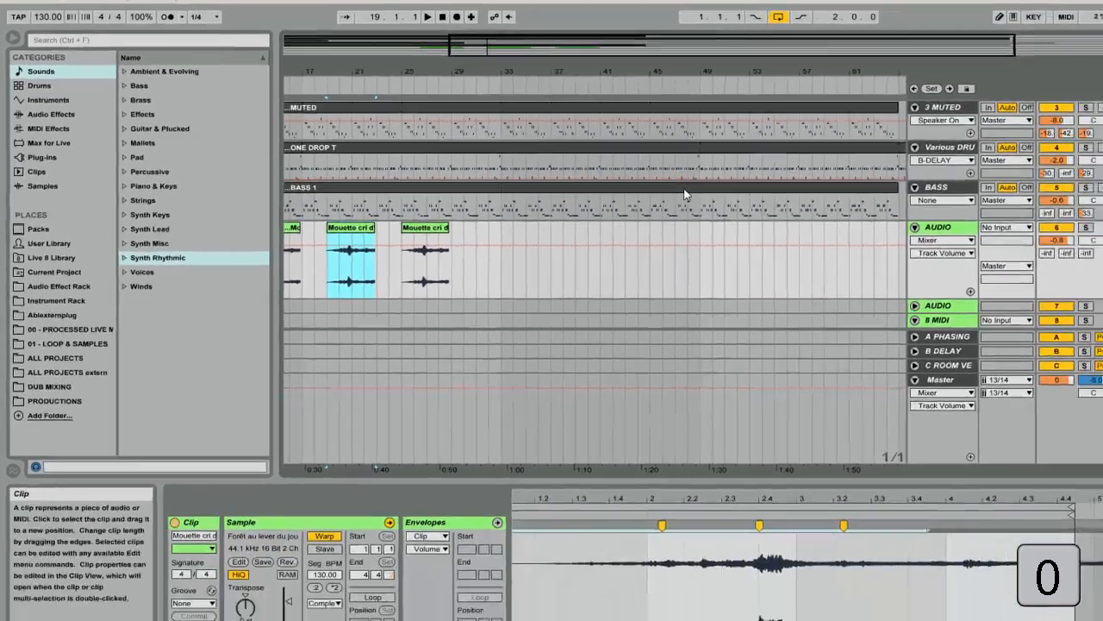
{"action": "left_click", "coordinate": [860, 272]}
{"action": "left_click_drag", "start_coordinate": [592, 448], "coordinate": [570, 231]}
Step: Deactivate the BASS 1 notes from bar 5 to about 6.2, reactivate them, and clear the selection
{"action": "left_click_drag", "start_coordinate": [587, 179], "coordinate": [740, 347]}
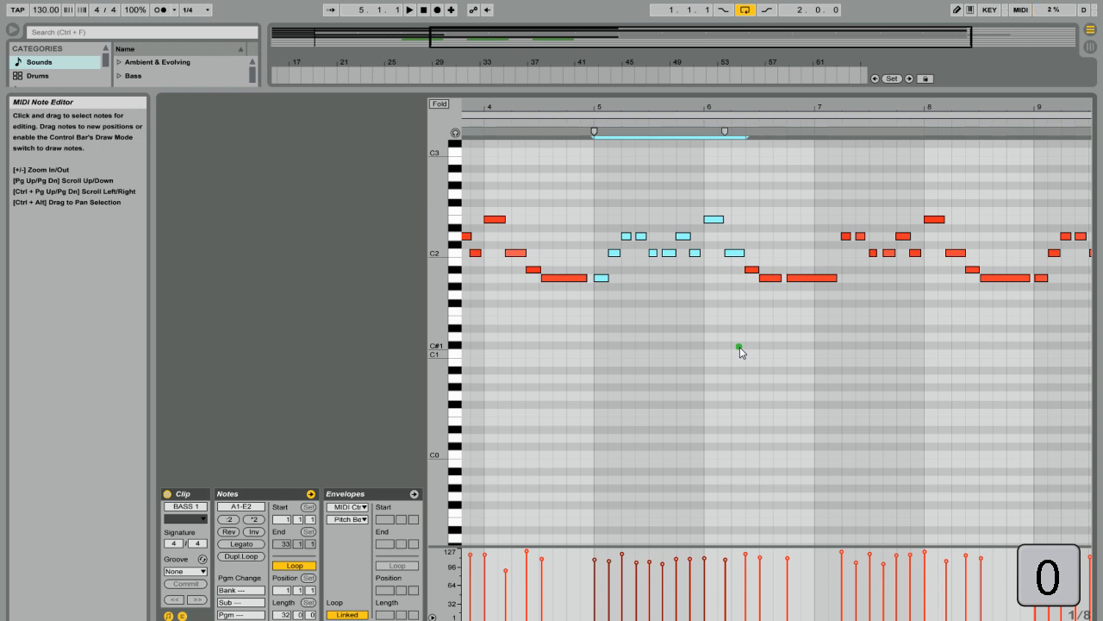
{"action": "key", "text": "0"}
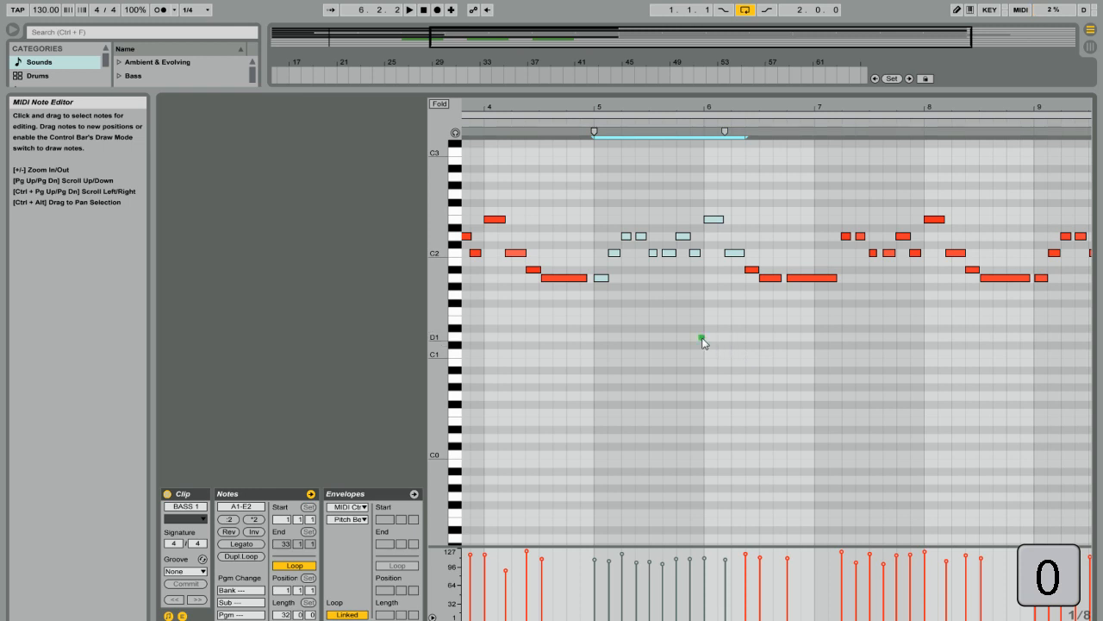
{"action": "key", "text": "0"}
{"action": "left_click", "coordinate": [663, 339]}
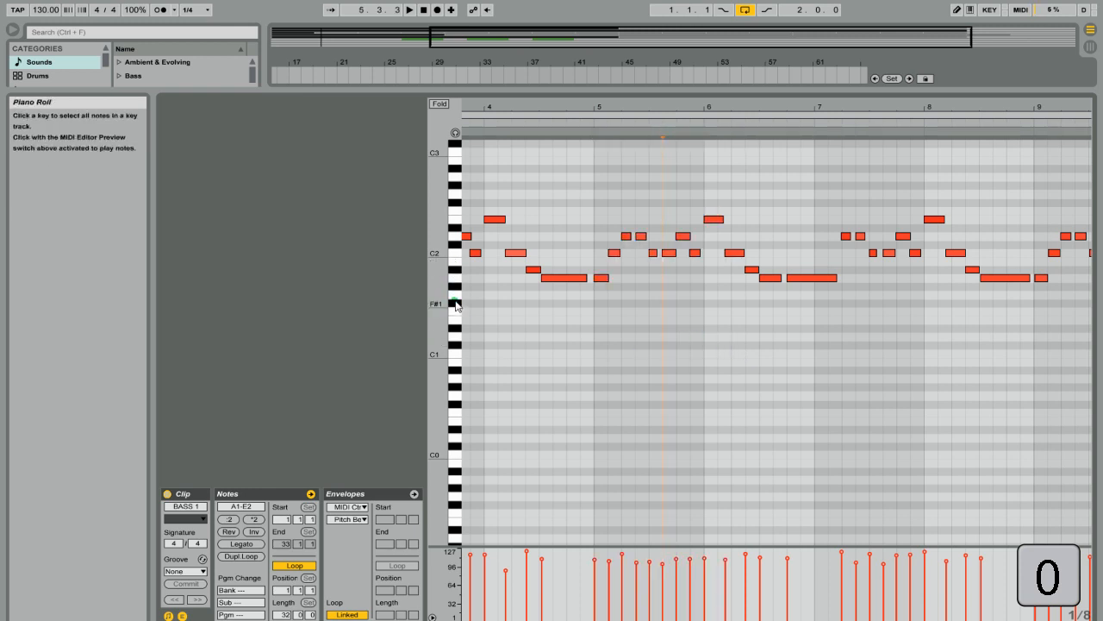
Step: Select all BASS 1 notes pitched A1 to C2, toggle their activation, and clear the selection in the arrangement
{"action": "left_click_drag", "start_coordinate": [457, 307], "coordinate": [455, 252]}
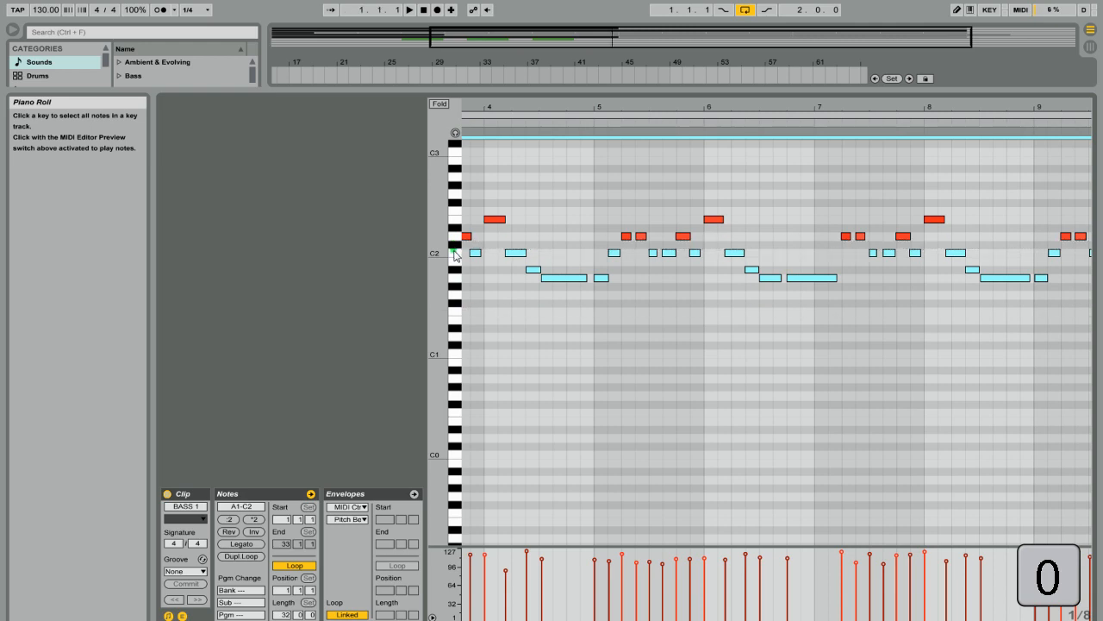
{"action": "key", "text": "0"}
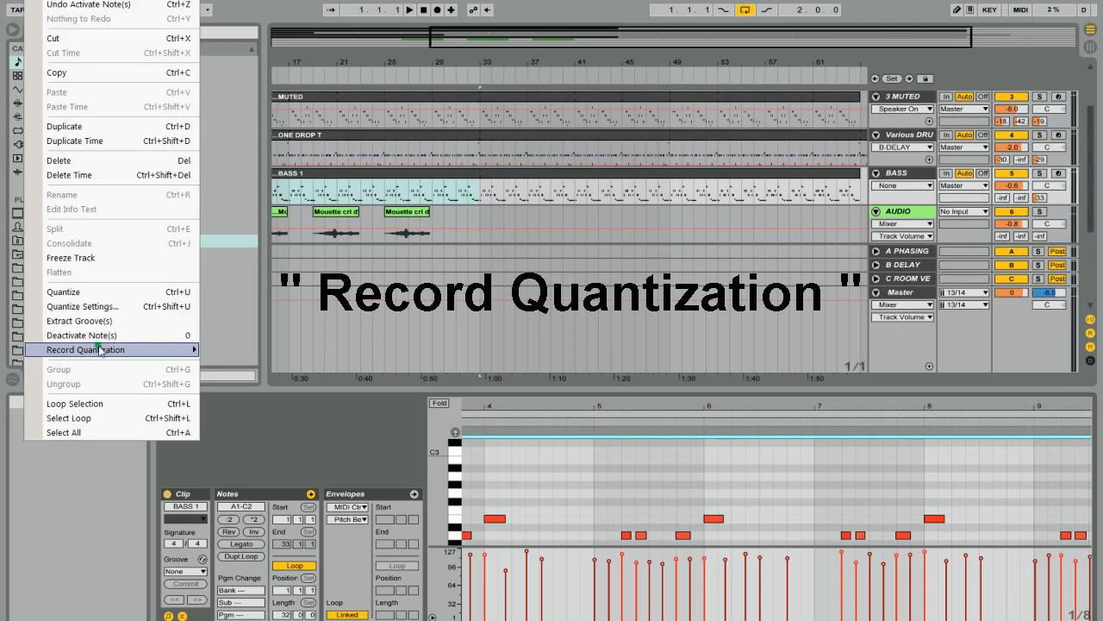
{"action": "mouse_move", "coordinate": [100, 350]}
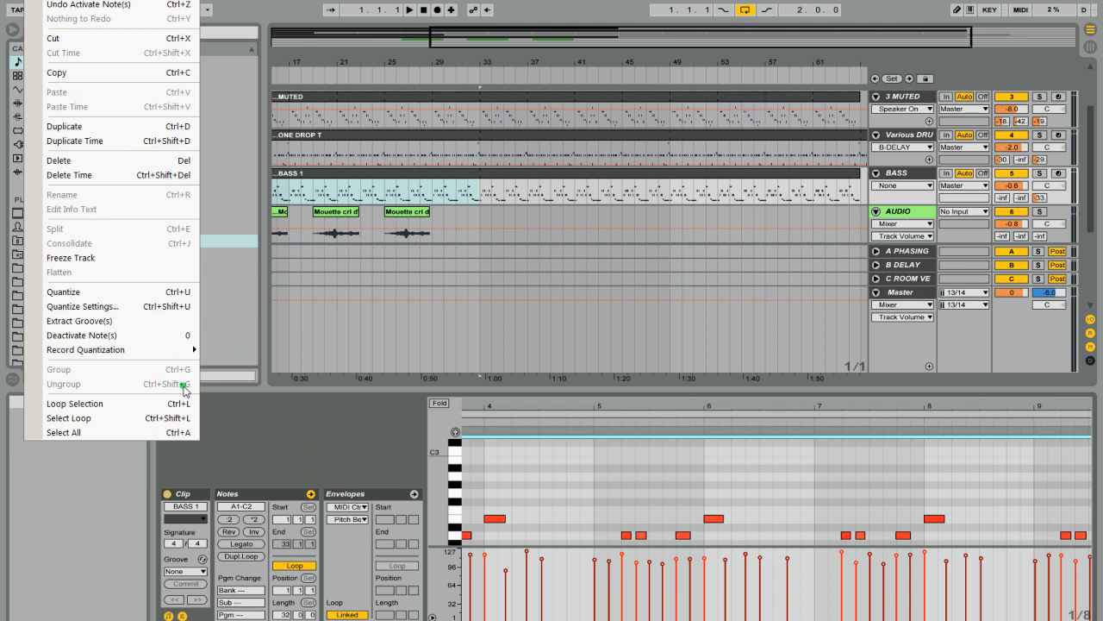
{"action": "left_click", "coordinate": [672, 215]}
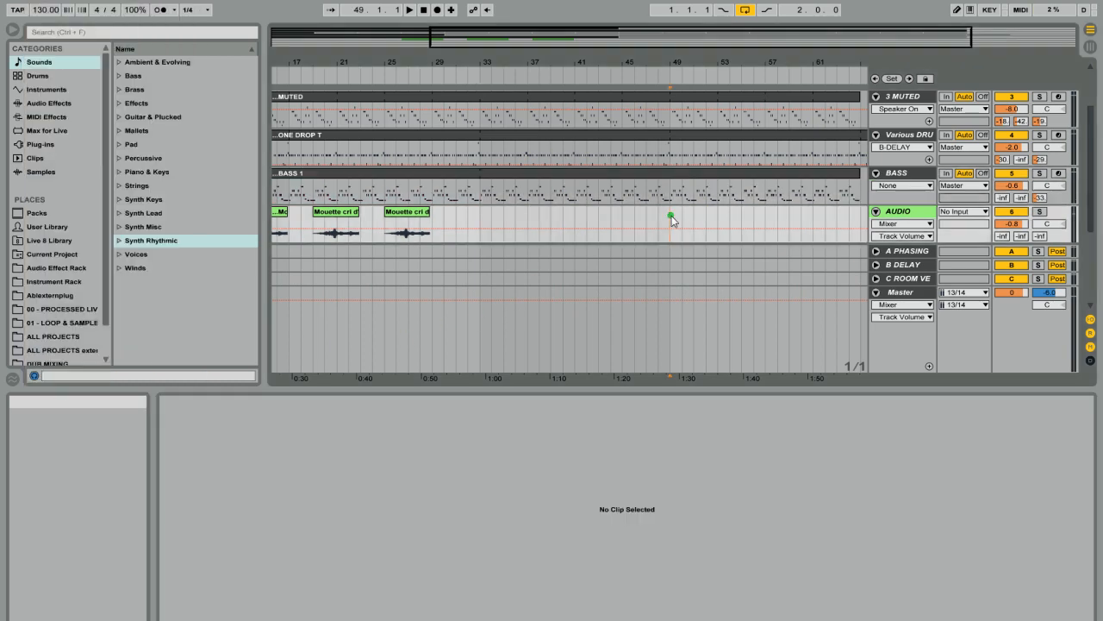
Step: Select the tracks from PIANO through BASS and group them
{"action": "left_click", "coordinate": [892, 98]}
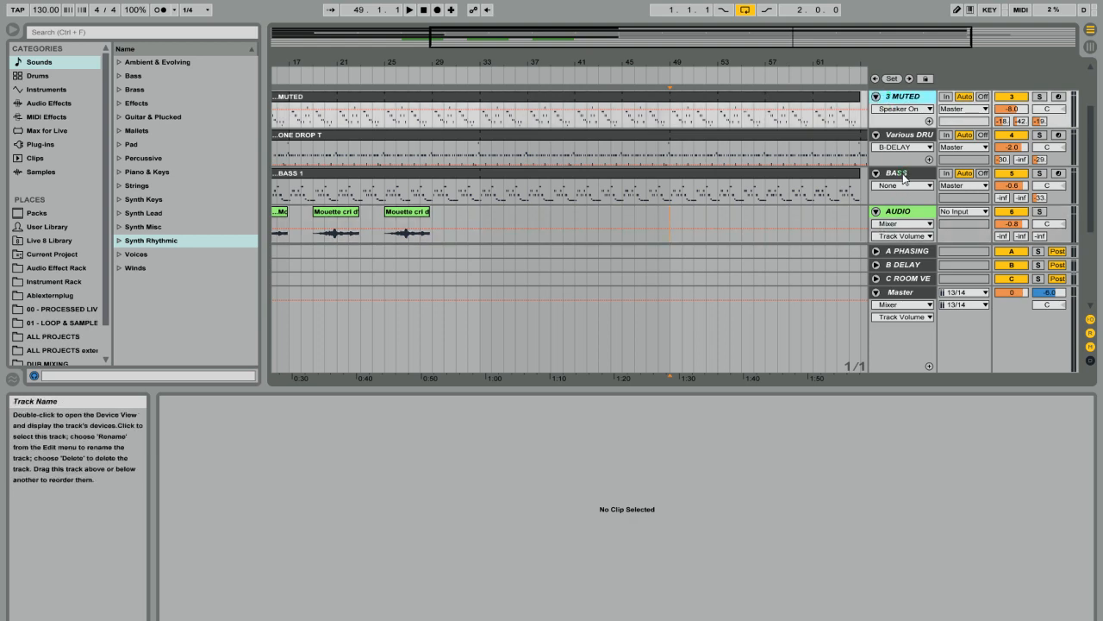
{"action": "scroll", "coordinate": [903, 186], "scroll_direction": "up", "scroll_amount": 2}
{"action": "scroll", "coordinate": [912, 156], "scroll_direction": "down", "scroll_amount": 1}
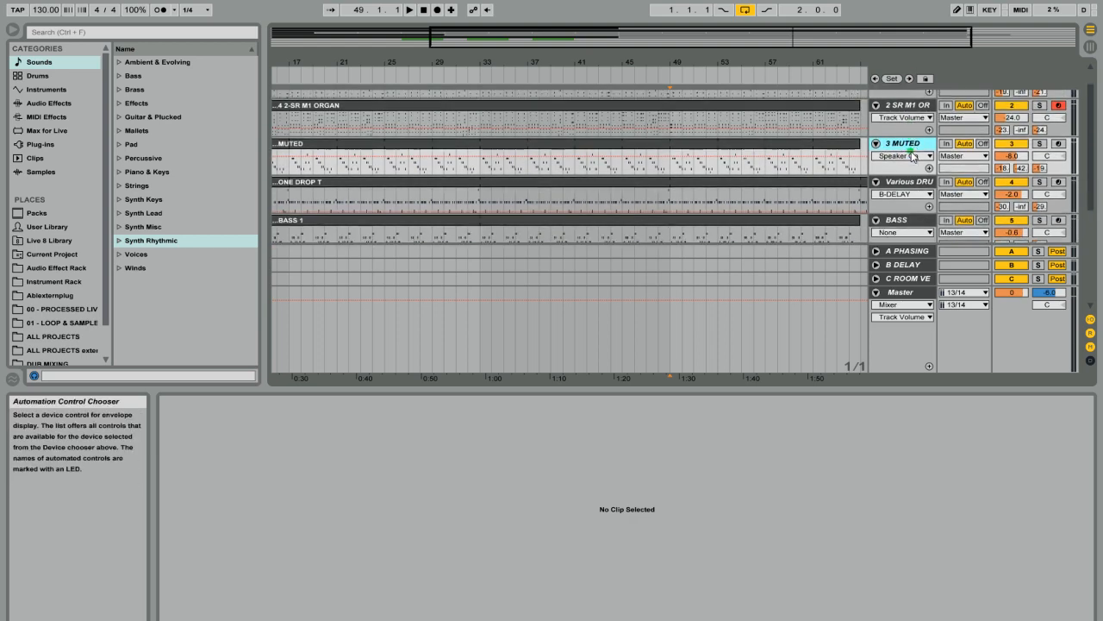
{"action": "scroll", "coordinate": [912, 164], "scroll_direction": "down", "scroll_amount": 3}
{"action": "scroll", "coordinate": [914, 172], "scroll_direction": "up", "scroll_amount": 2}
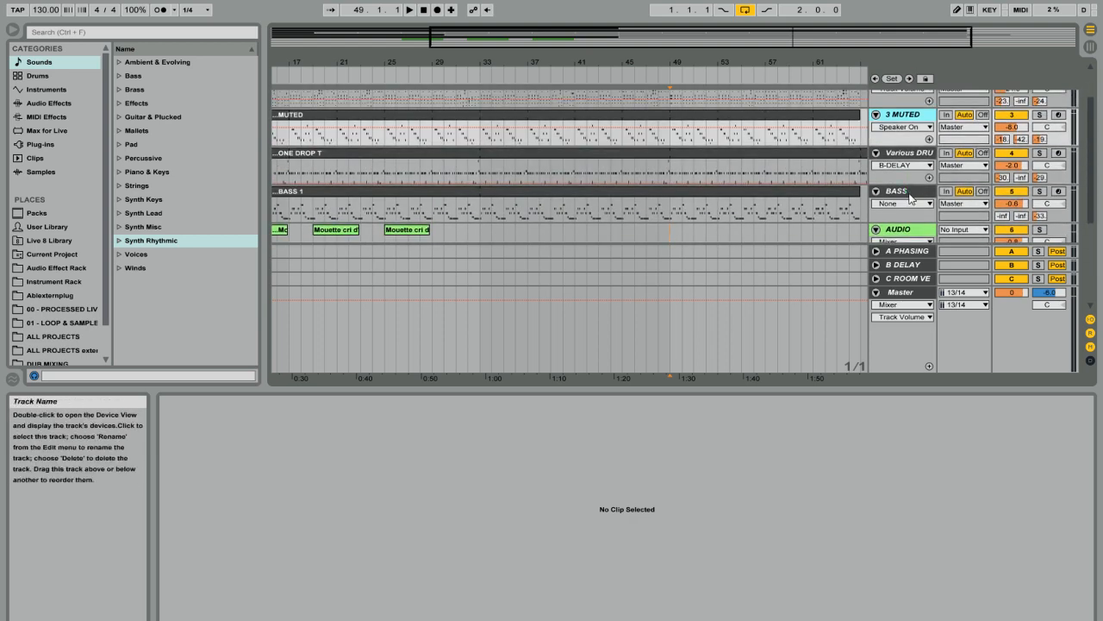
{"action": "scroll", "coordinate": [916, 187], "scroll_direction": "up", "scroll_amount": 2}
{"action": "left_click", "coordinate": [915, 96], "text": "shift"}
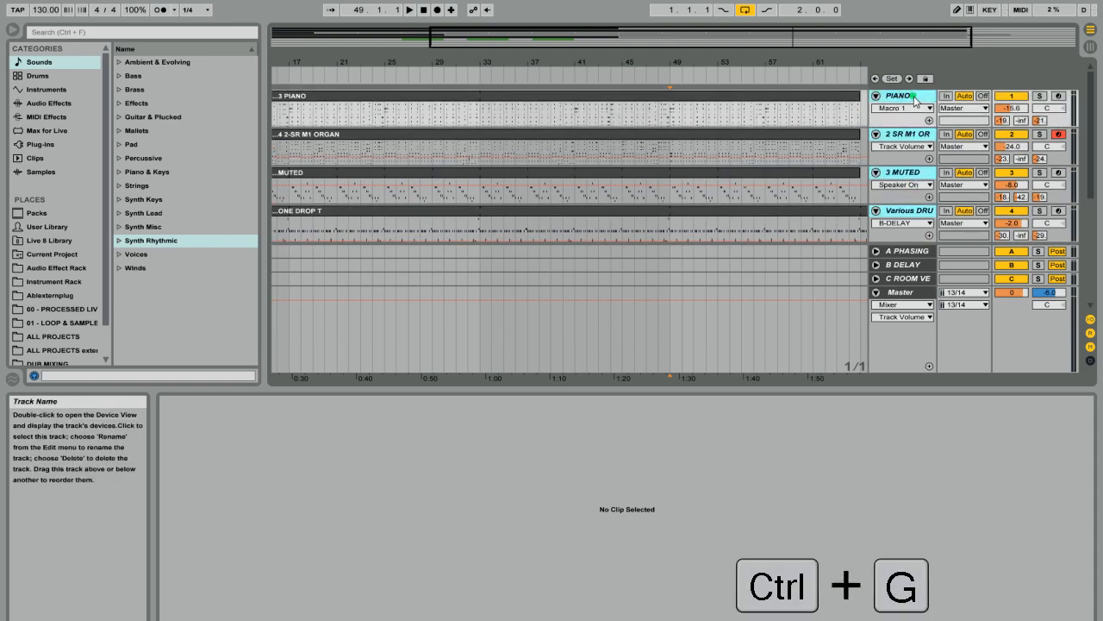
{"action": "key", "text": "ctrl+g"}
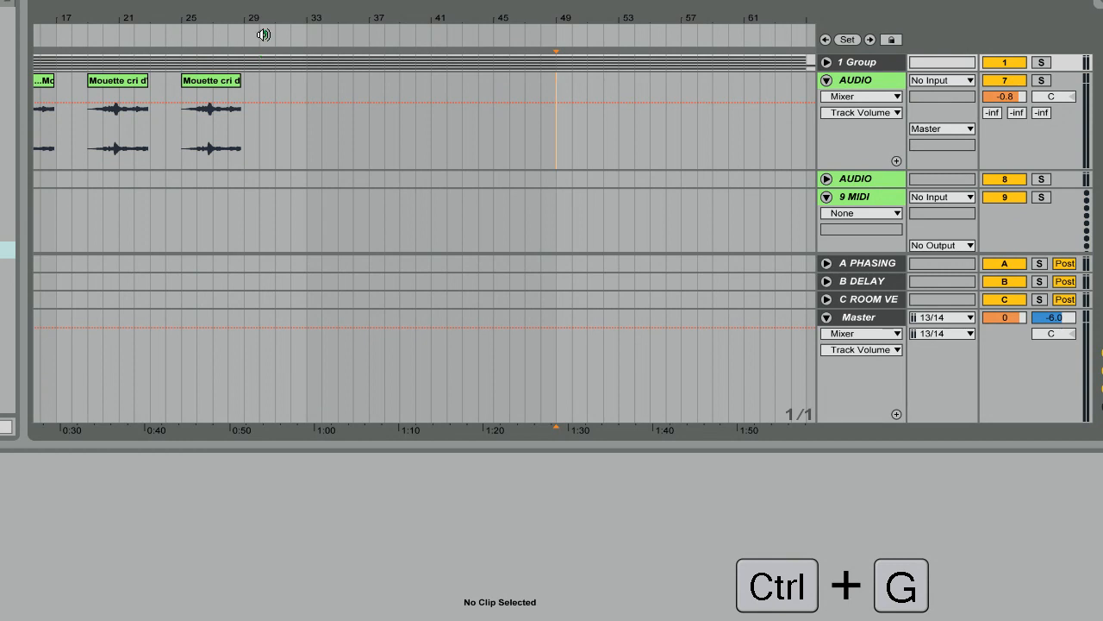
Step: Check the group's mixer channel in Session View during playback, and ungroup the tracks back in the arrangement
{"action": "left_click", "coordinate": [260, 36]}
{"action": "key", "text": "Tab"}
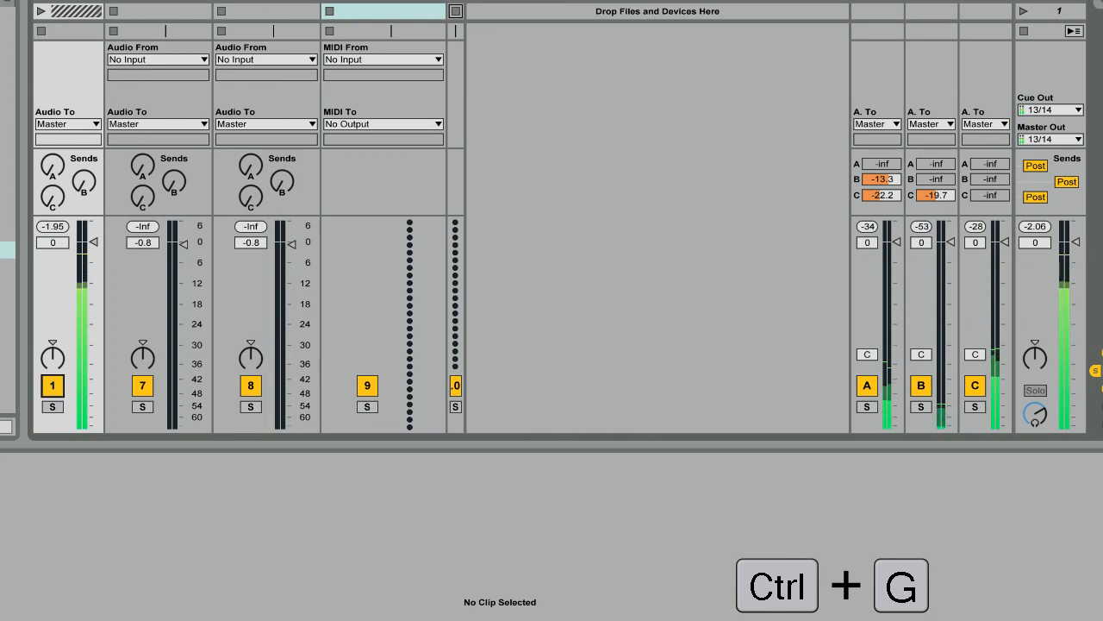
{"action": "key", "text": "Tab"}
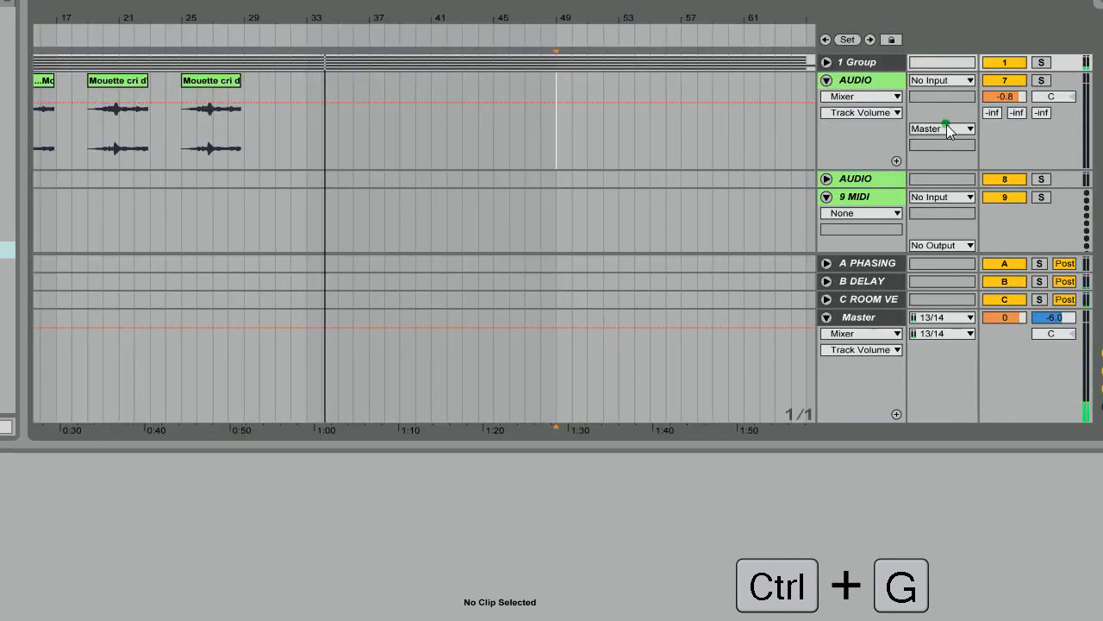
{"action": "left_click", "coordinate": [872, 62]}
{"action": "key", "text": "ctrl+shift+g"}
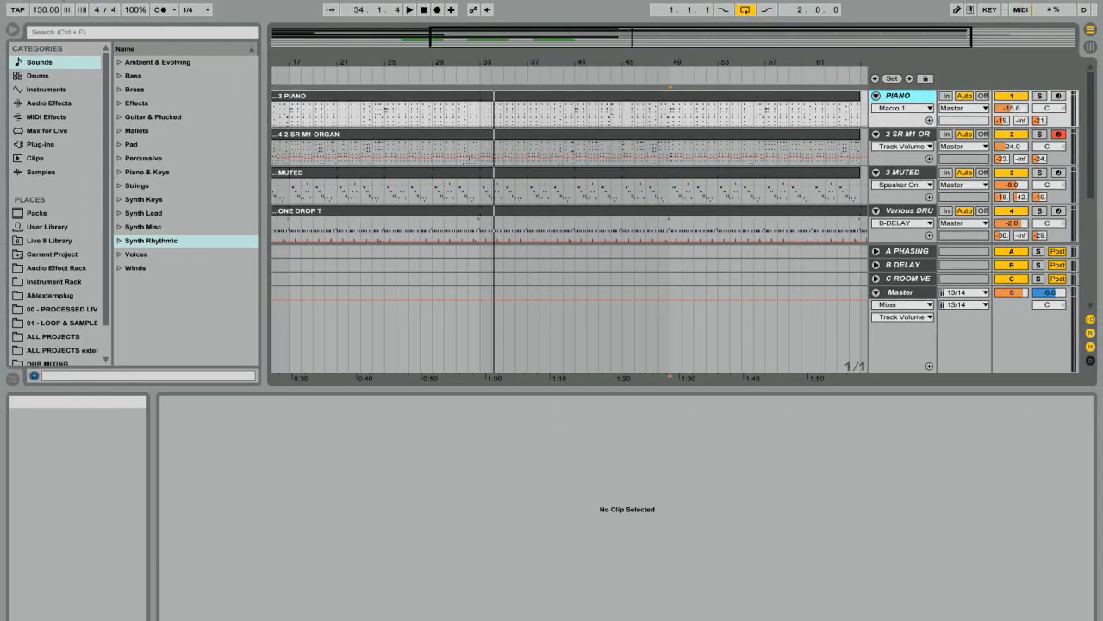
Step: Select bars 29 to 33 on the PIANO track, loop that selection, and start playback
{"action": "left_click", "coordinate": [37, 0]}
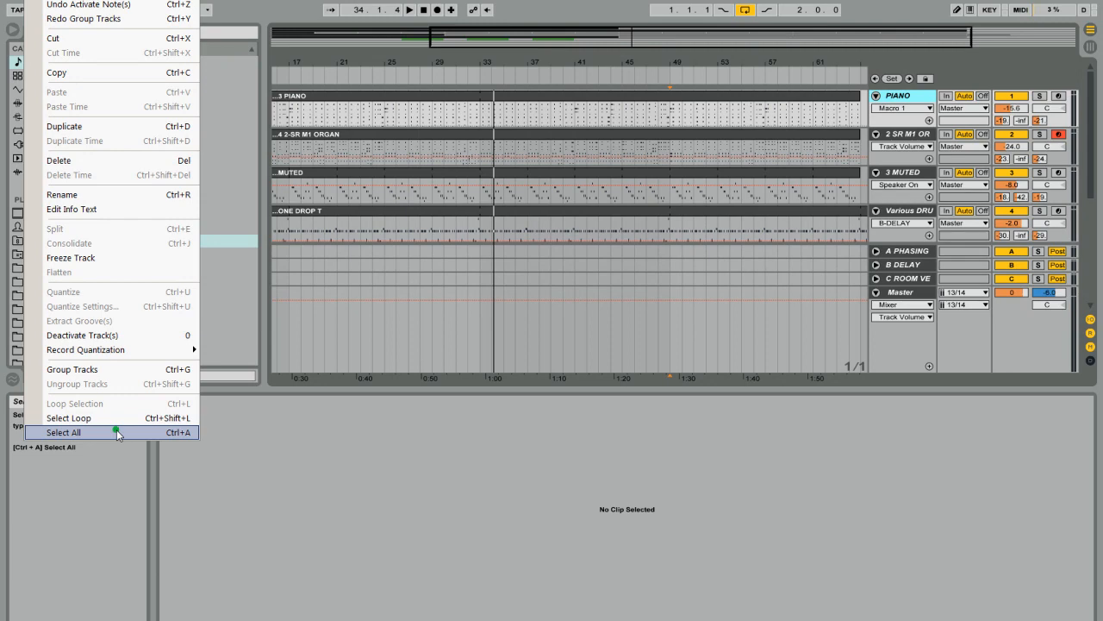
{"action": "key", "text": "ctrl+l"}
{"action": "left_click", "coordinate": [381, 61]}
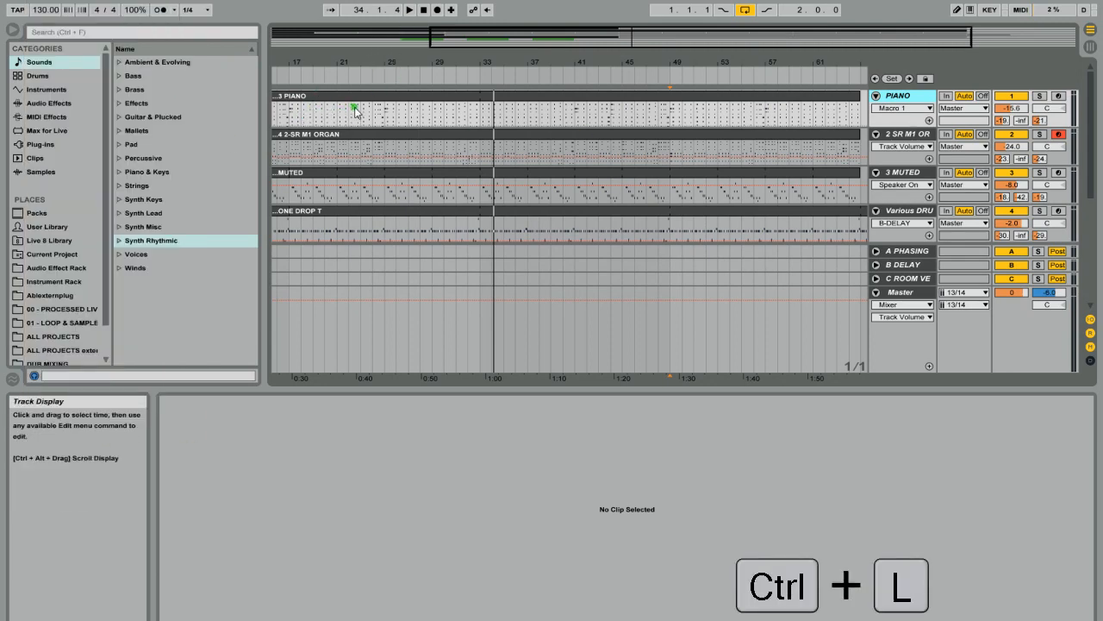
{"action": "left_click_drag", "start_coordinate": [433, 110], "coordinate": [488, 110]}
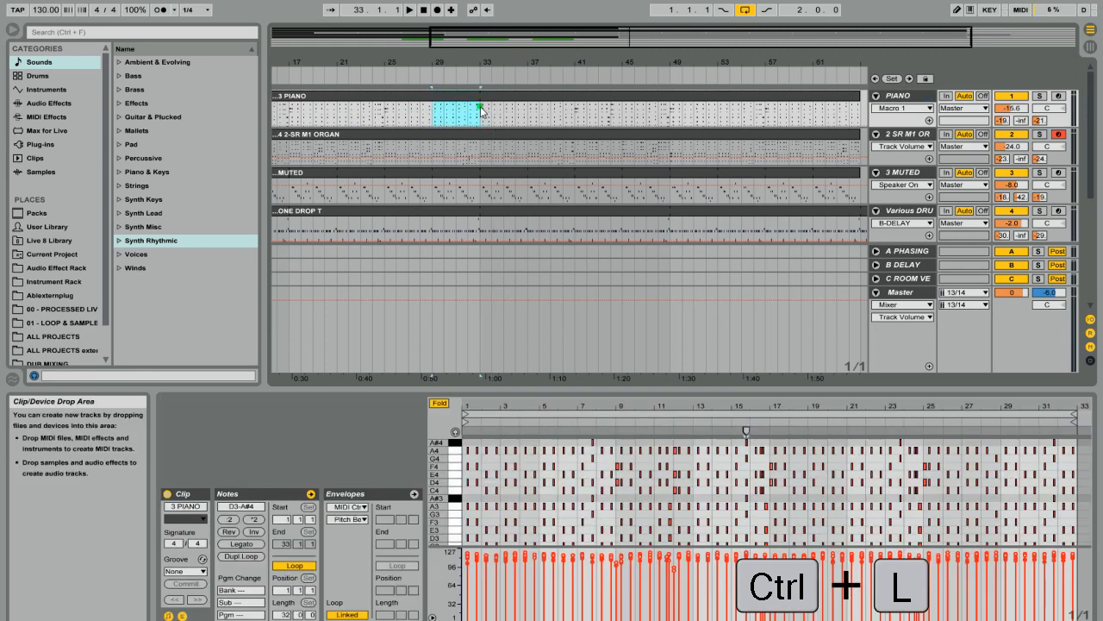
{"action": "key", "text": "ctrl+l"}
{"action": "key", "text": "space"}
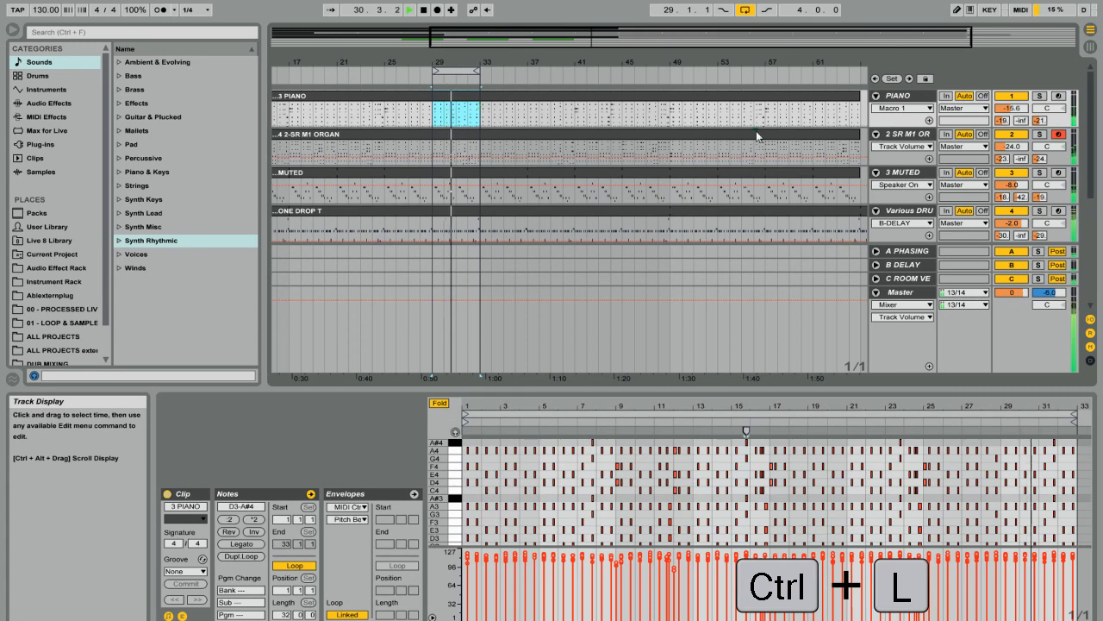
Step: Loop a five-bar selection from bar 45 on the PIANO track, and stop playback
{"action": "left_click_drag", "start_coordinate": [622, 112], "coordinate": [680, 116]}
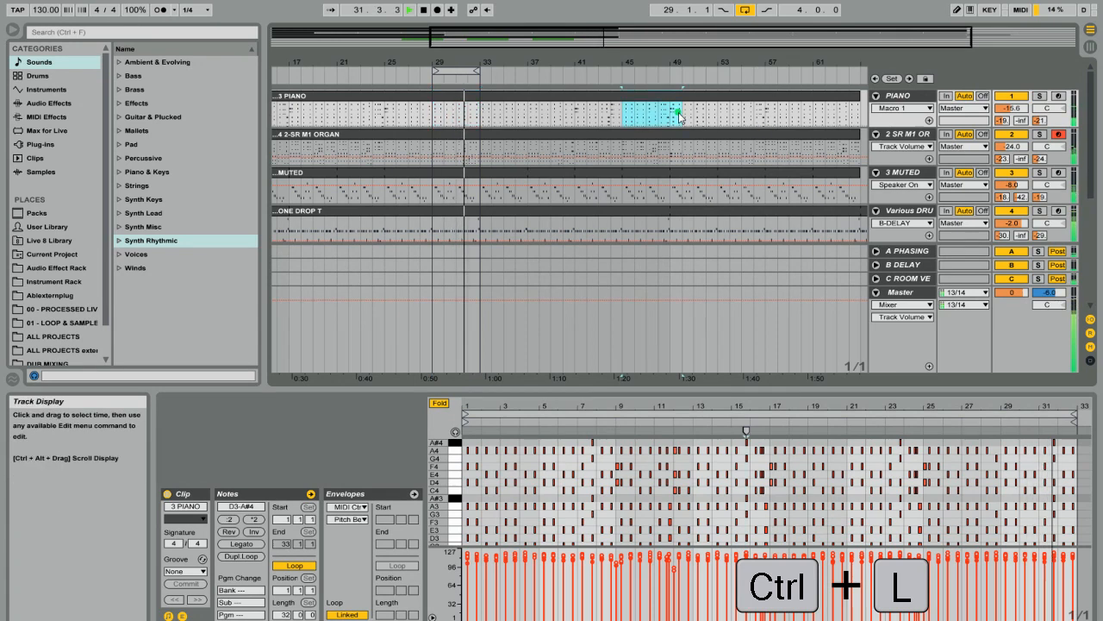
{"action": "key", "text": "ctrl+l"}
{"action": "key", "text": "space"}
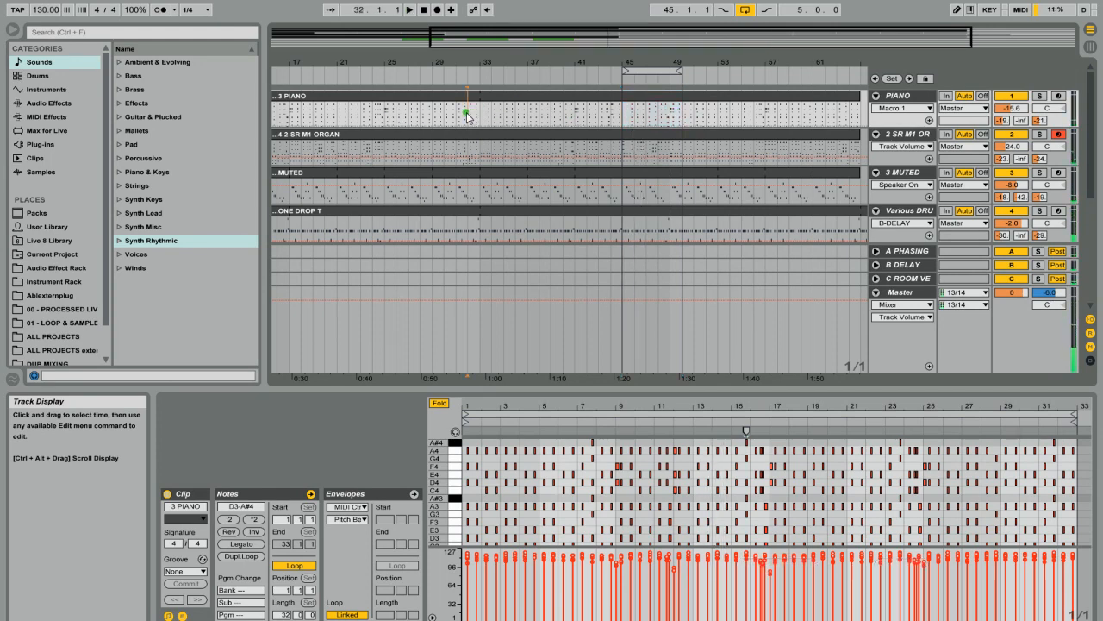
Step: Select the loop's contents across all tracks and extend the loop start back to bar 23
{"action": "left_click_drag", "start_coordinate": [384, 113], "coordinate": [442, 117]}
{"action": "key", "text": "ctrl+shift+l"}
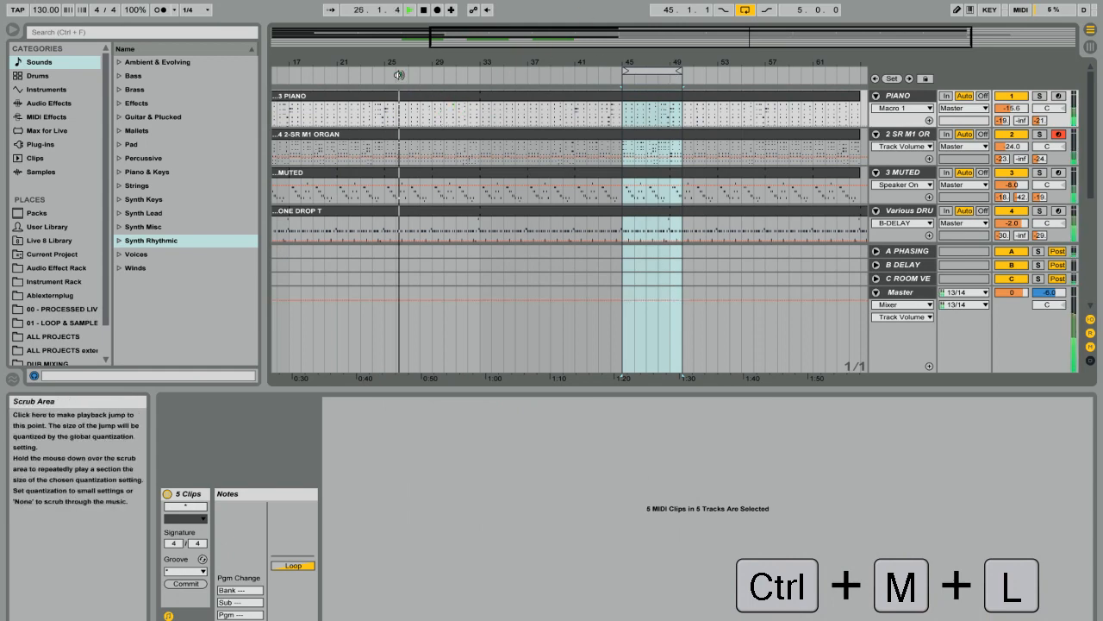
{"action": "key", "text": "space"}
{"action": "left_click_drag", "start_coordinate": [625, 71], "coordinate": [363, 71]}
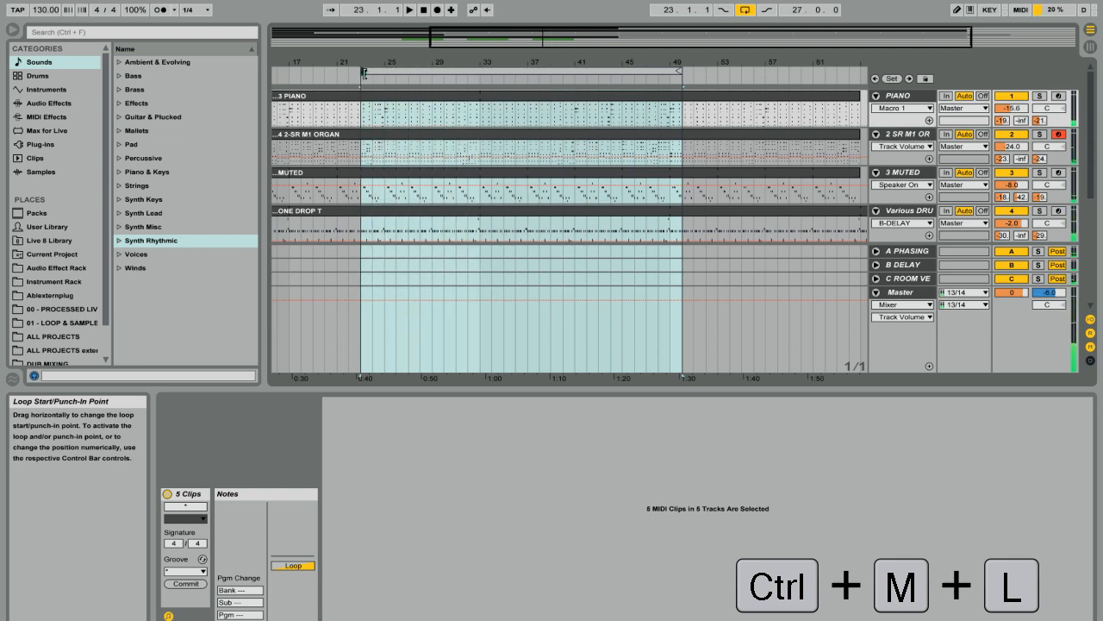
Step: Reselect the looped material from bar 23 to bar 50 on all tracks, duplicate it, and undo the duplication
{"action": "left_click", "coordinate": [312, 321]}
{"action": "key", "text": "space"}
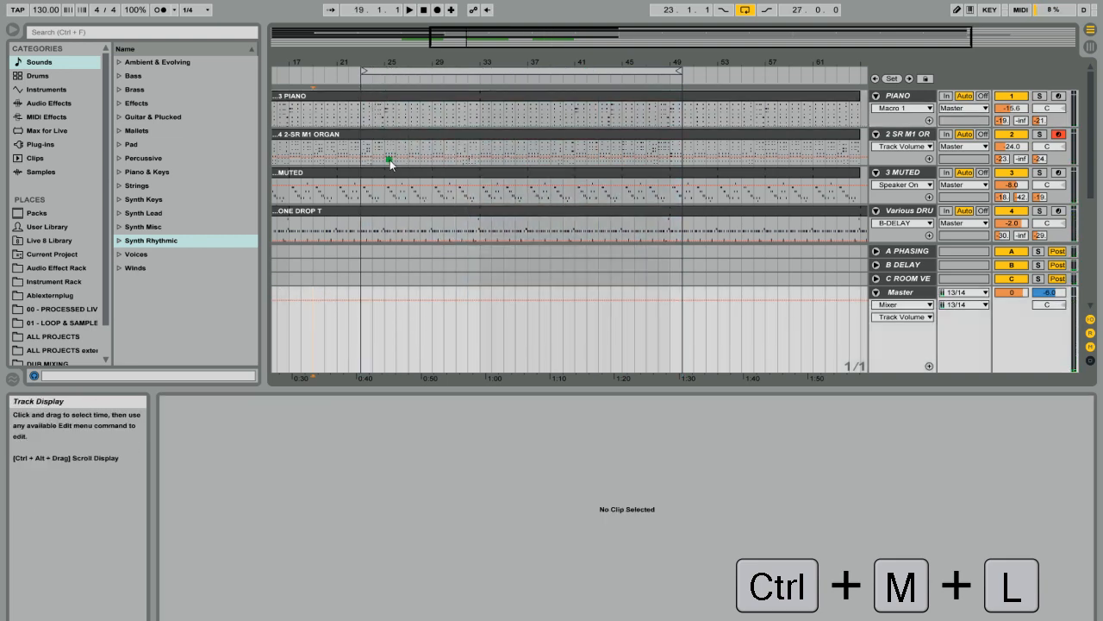
{"action": "key", "text": "ctrl+shift+l"}
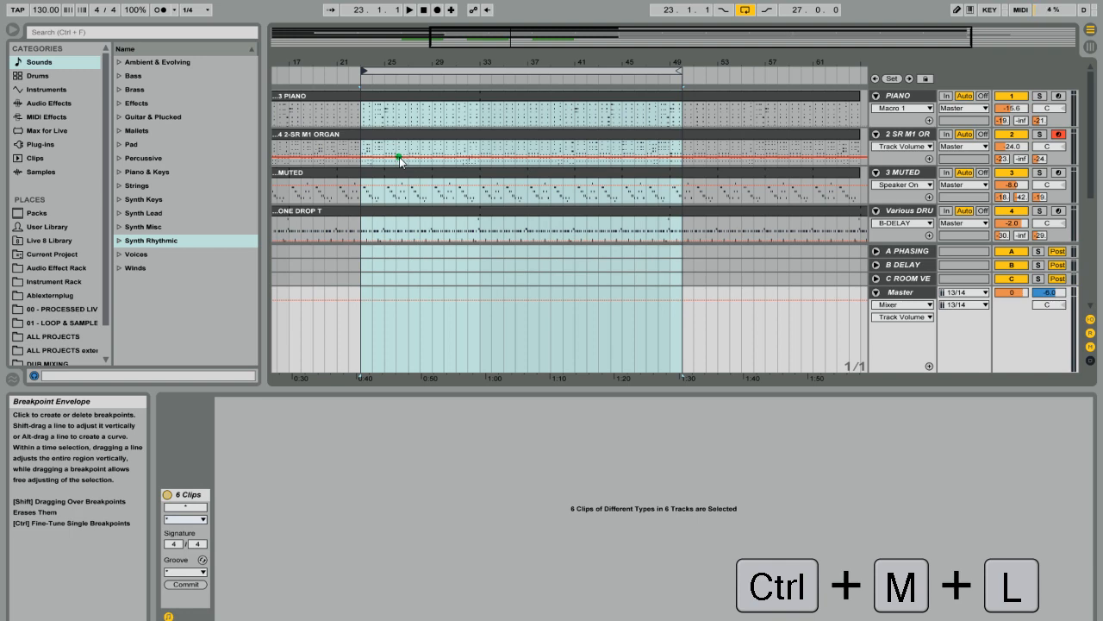
{"action": "key", "text": "ctrl+d"}
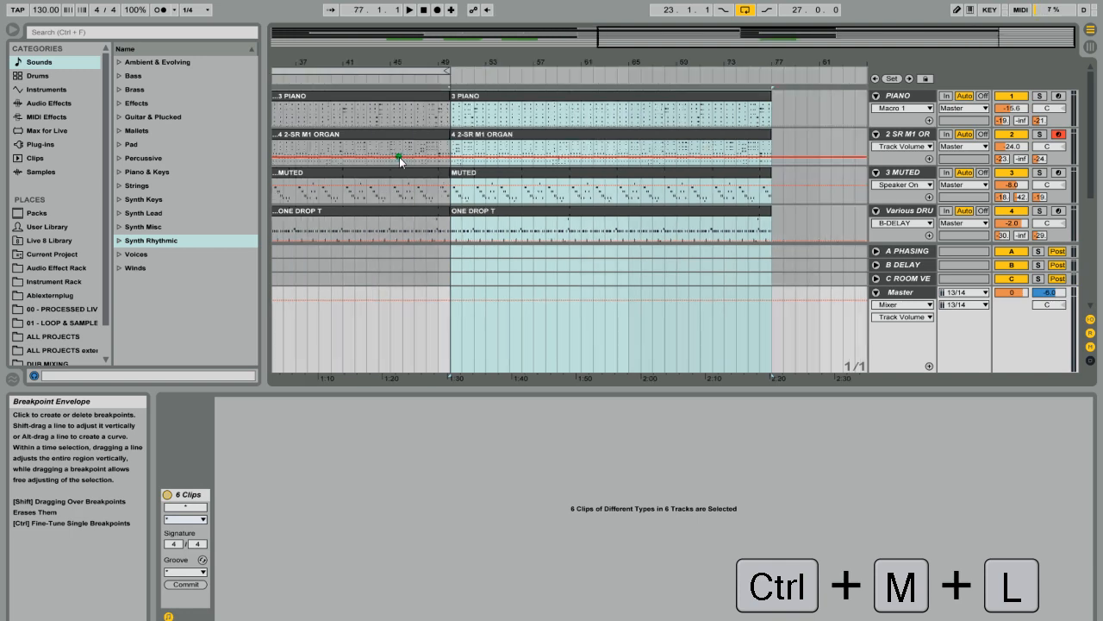
{"action": "key", "text": "ctrl+z"}
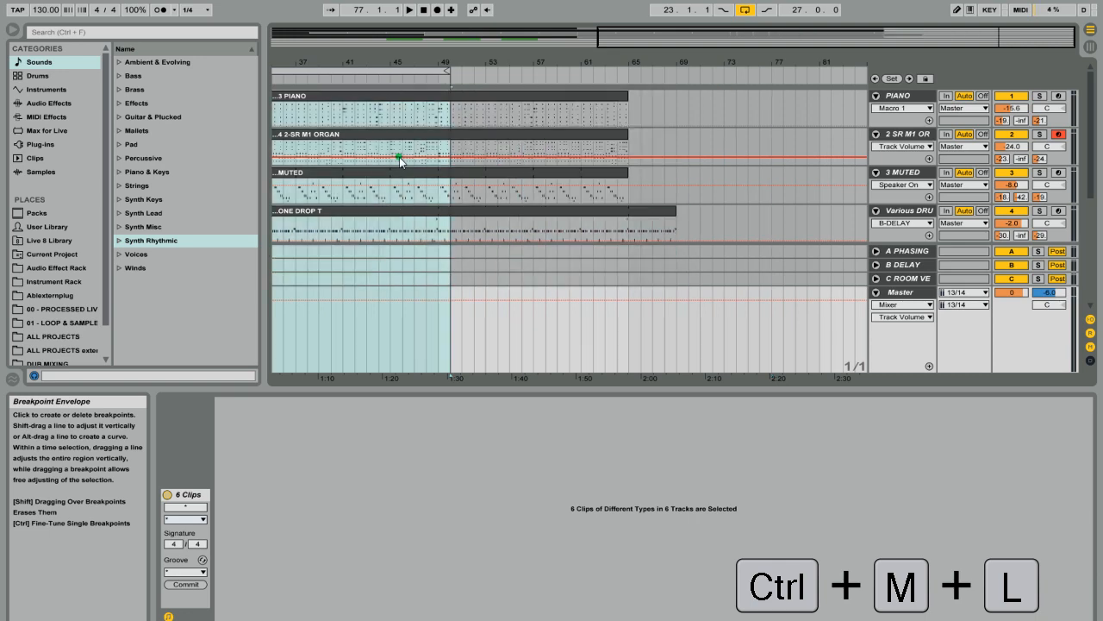
{"action": "left_click_drag", "start_coordinate": [399, 62], "coordinate": [388, 24]}
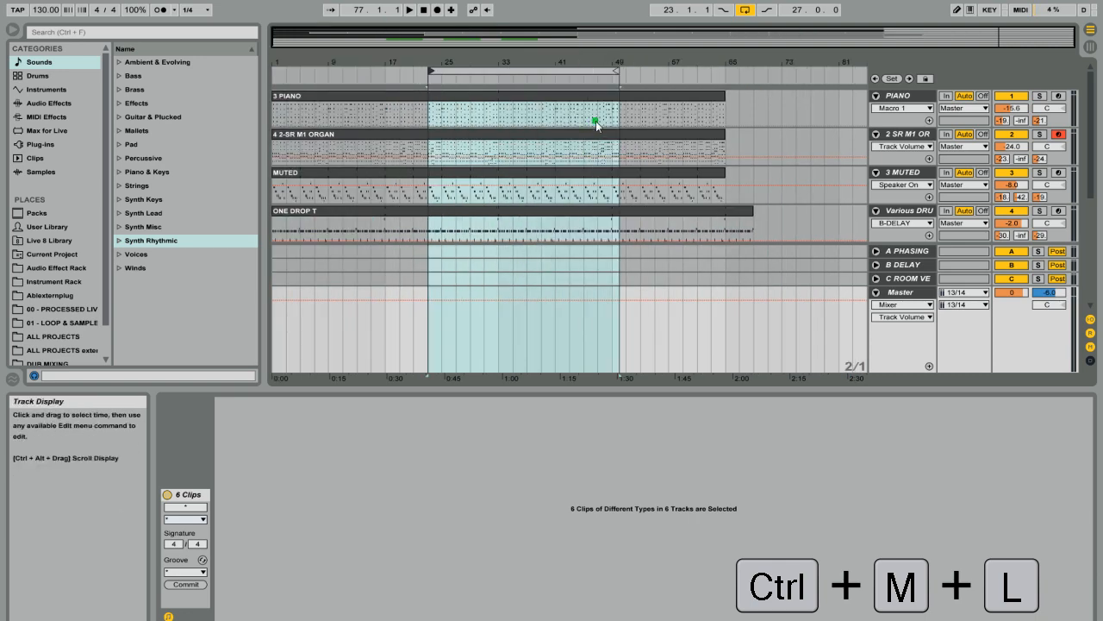
Step: Hide the clip detail view and select everything in the arrangement
{"action": "key", "text": "ctrl+alt+l"}
{"action": "left_click", "coordinate": [694, 333]}
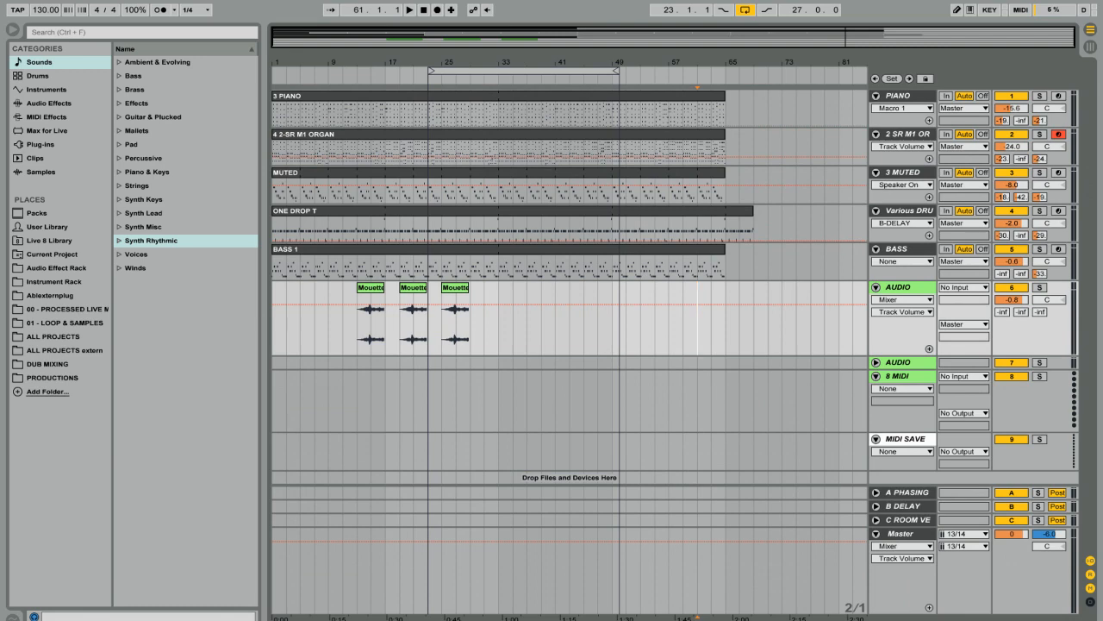
{"action": "left_click", "coordinate": [30, 1]}
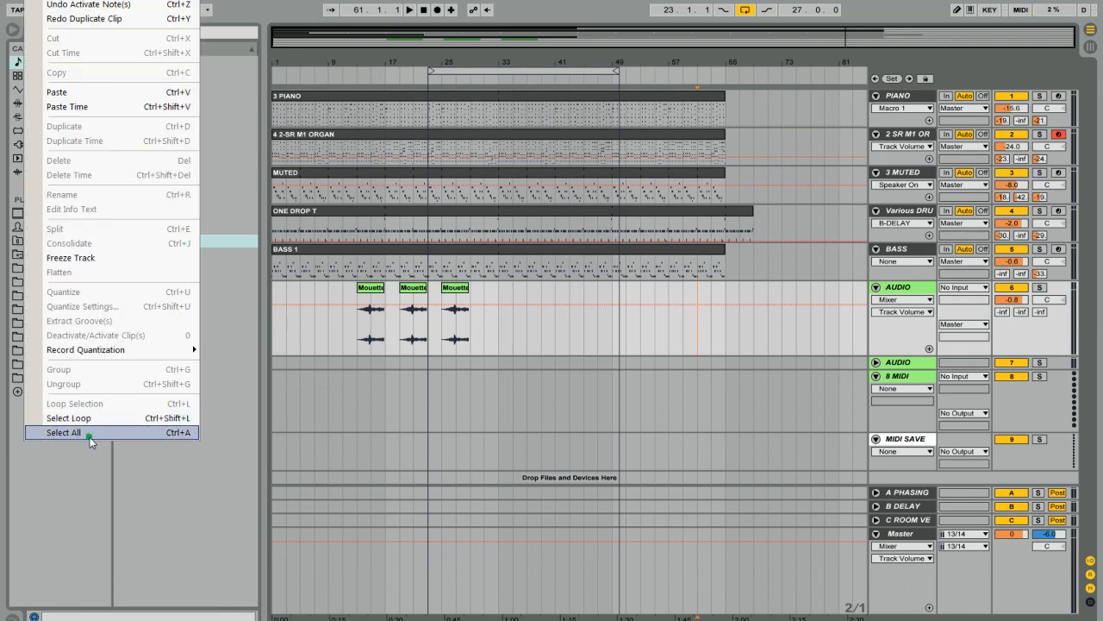
{"action": "key", "text": "ctrl+a"}
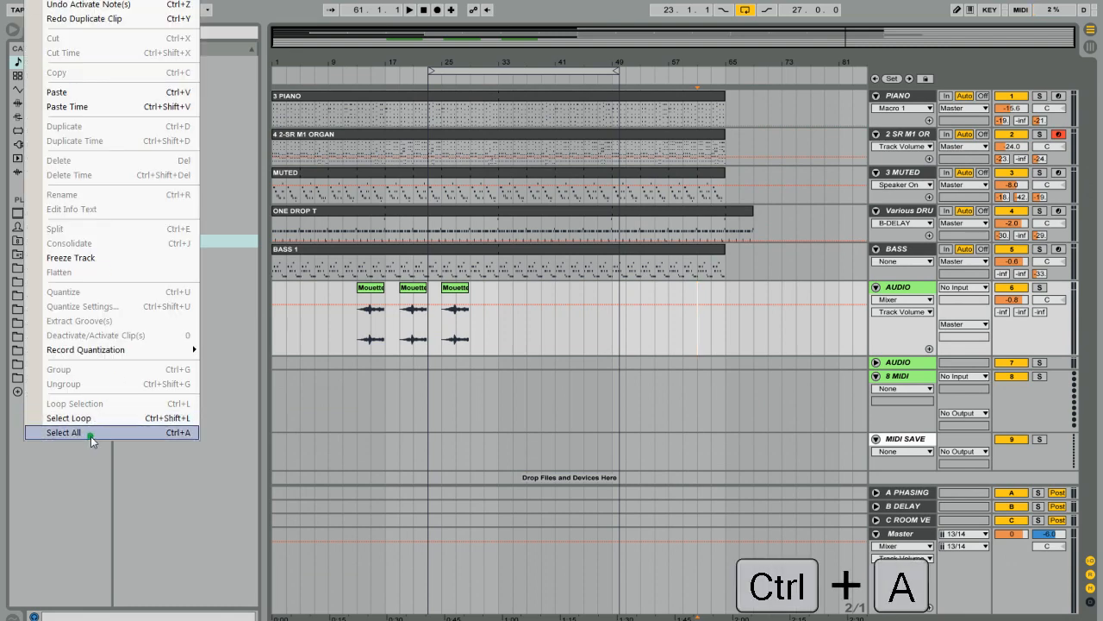
{"action": "left_click", "coordinate": [461, 295]}
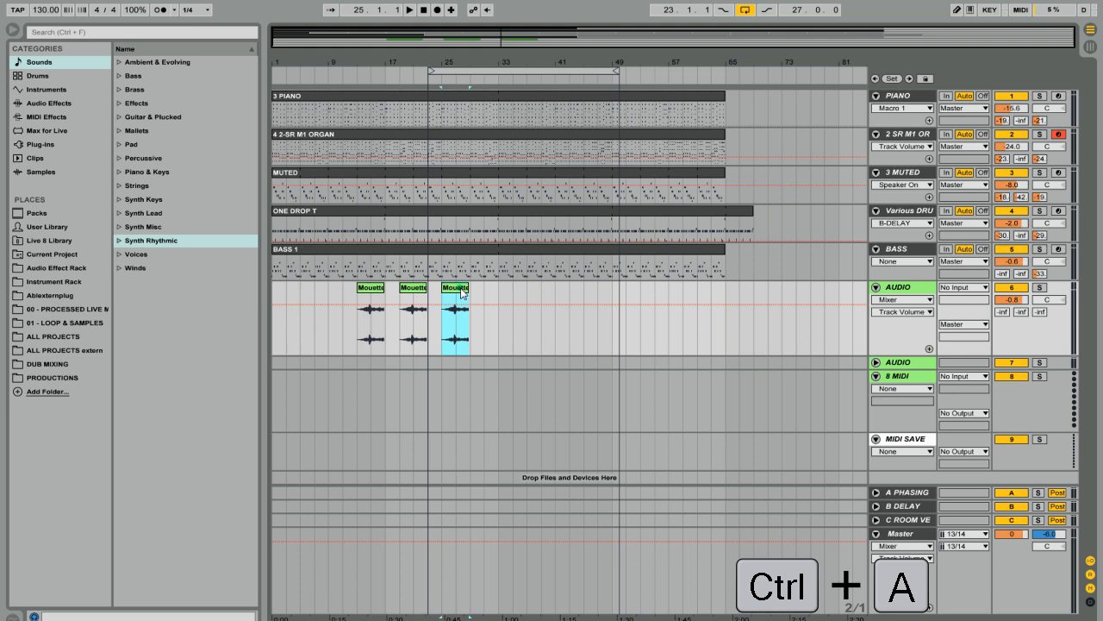
{"action": "key", "text": "ctrl+a"}
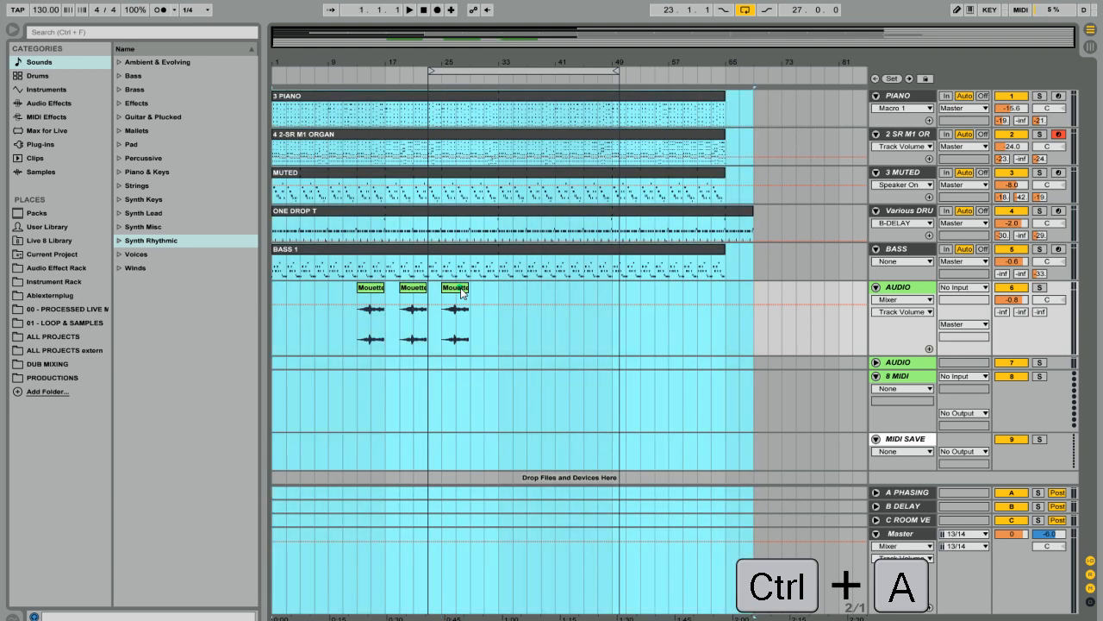
Step: Open the Various DRU track's device chain, select the TIGHT KITS rack, and bring DRUMS DRIVE into view
{"action": "left_click", "coordinate": [900, 250]}
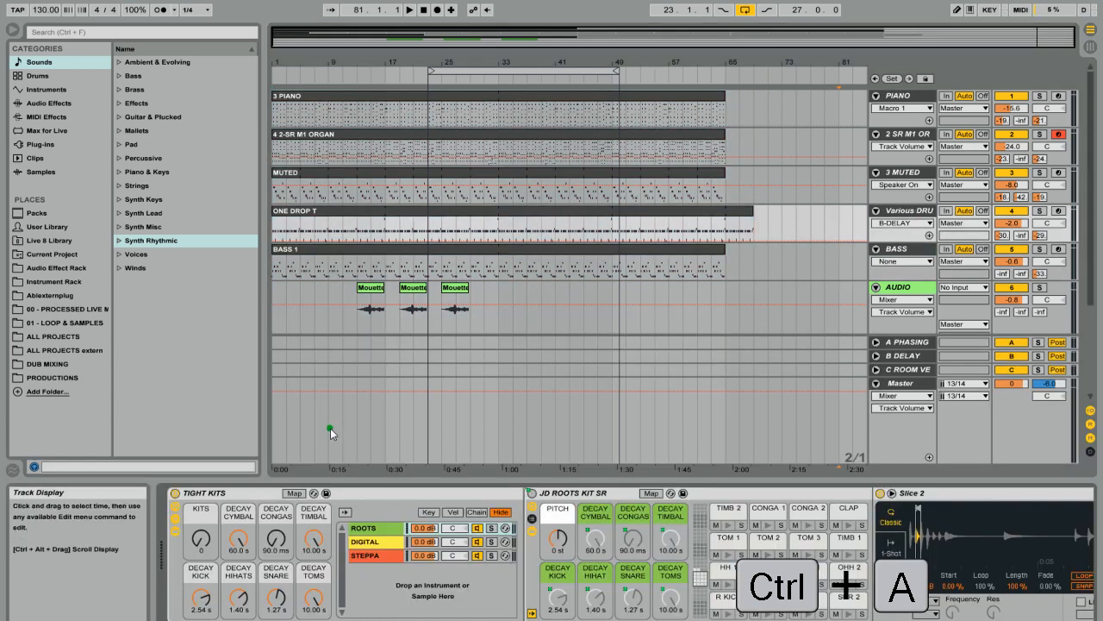
{"action": "left_click", "coordinate": [262, 494]}
{"action": "left_click", "coordinate": [1035, 620]}
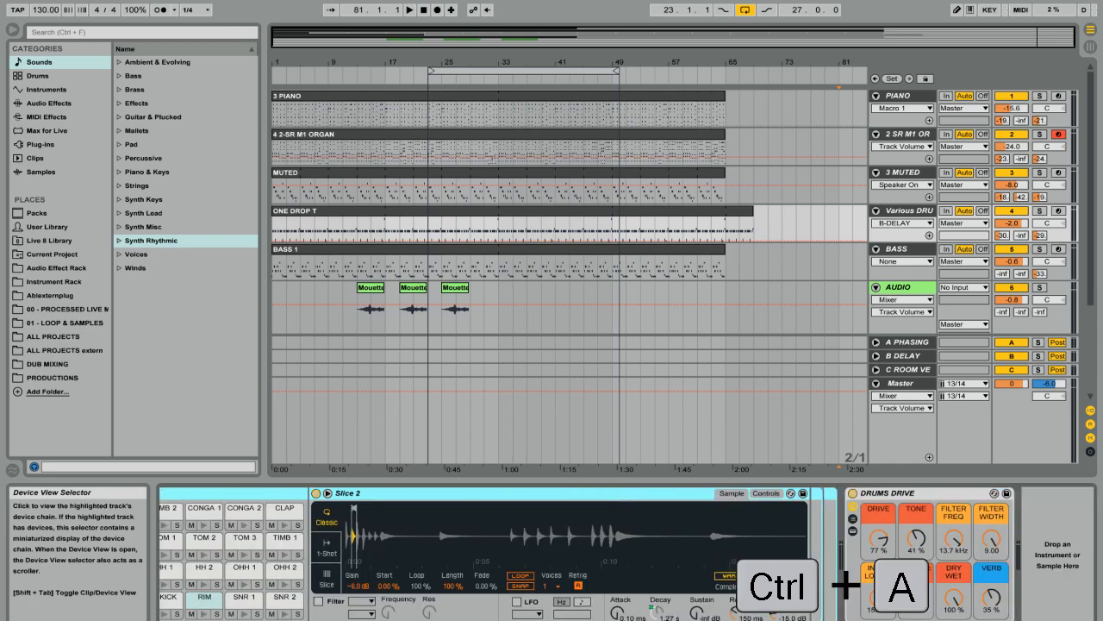